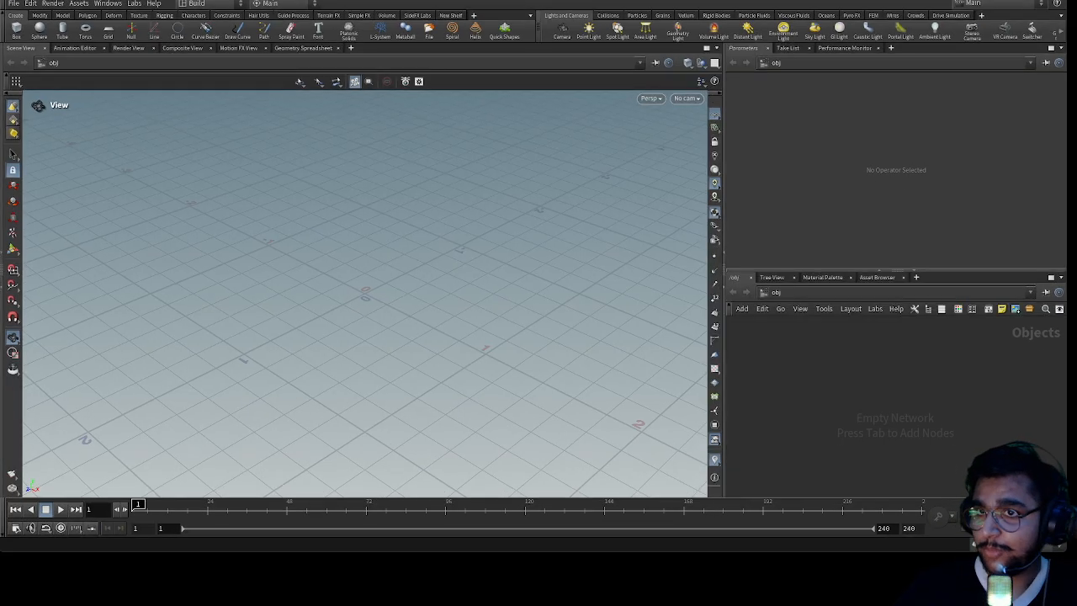
key(super+Left)
key(super+Up)
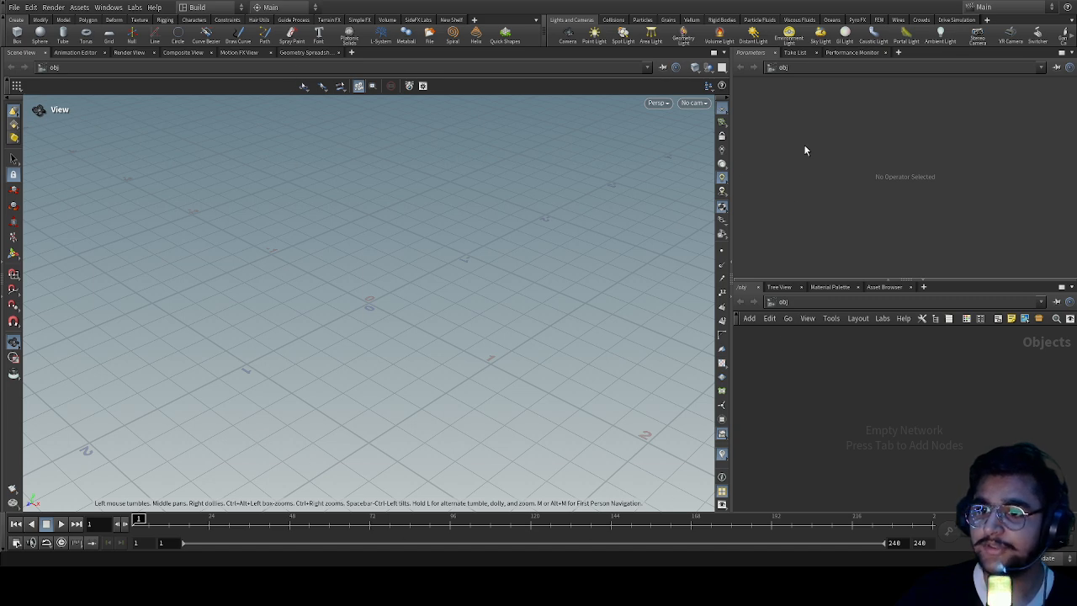
mouse_move(380, 385)
mouse_down()
mouse_move(476, 399)
mouse_move(396, 414)
mouse_move(378, 399)
mouse_up()
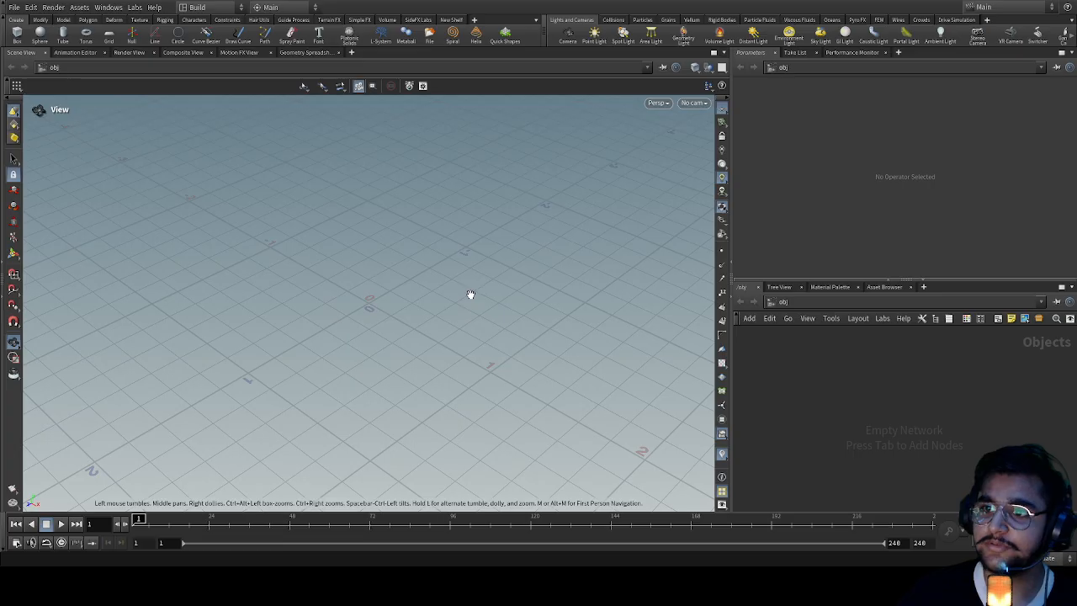
drag(471, 294, 574, 314)
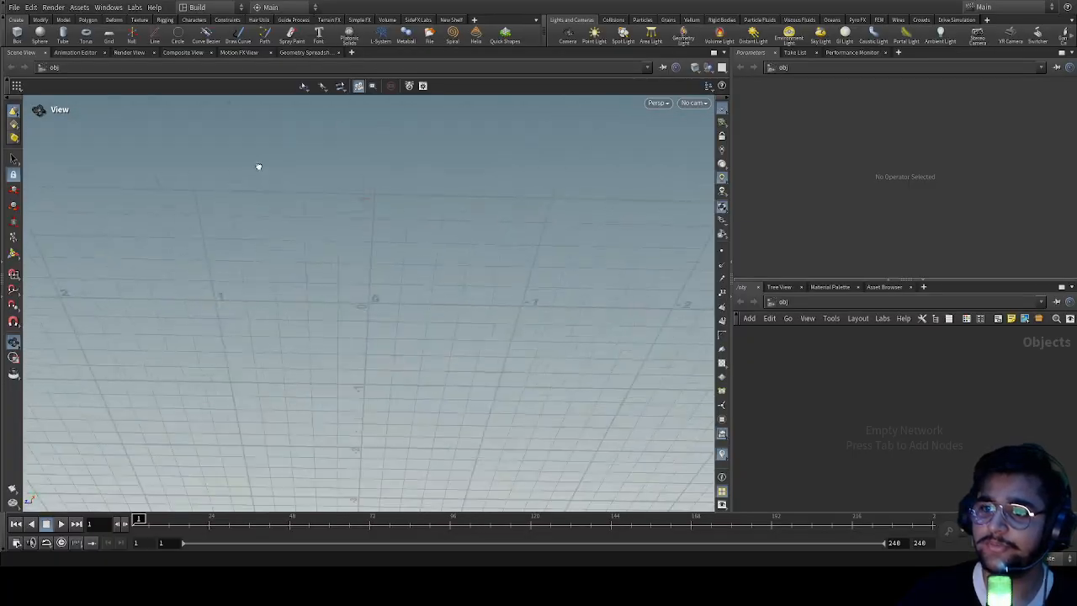
drag(259, 167, 397, 312)
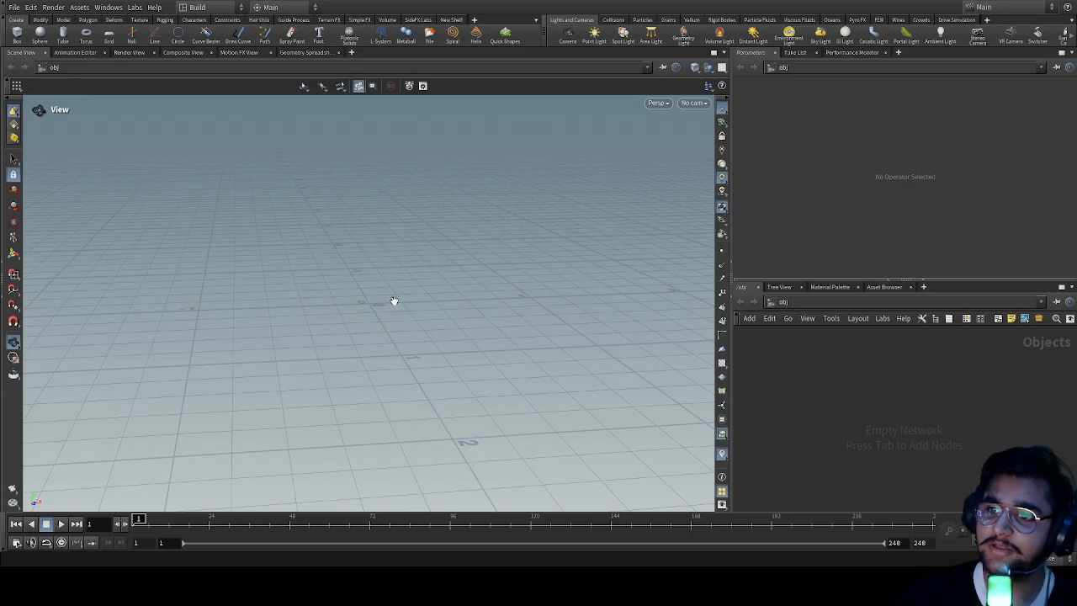
drag(394, 301, 373, 329)
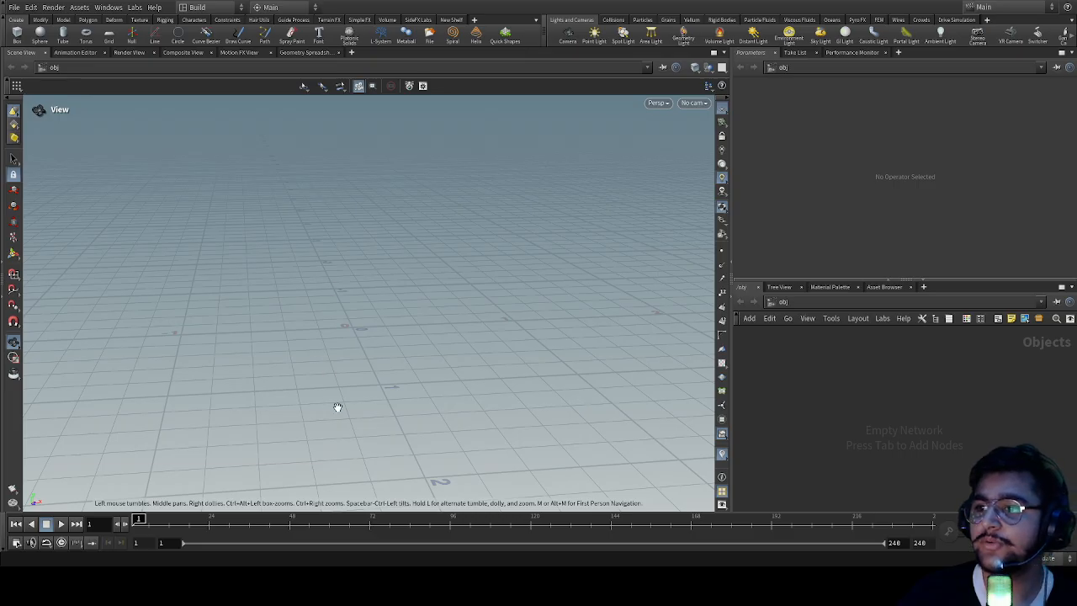
click(780, 288)
click(745, 287)
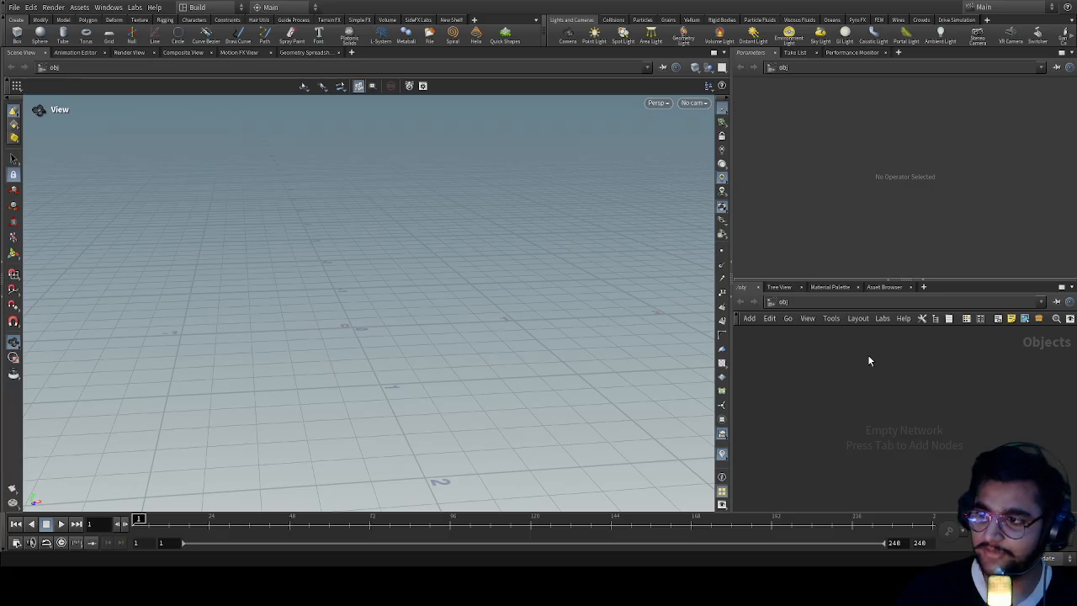
Add a Geometry node to the empty object network
key(Tab)
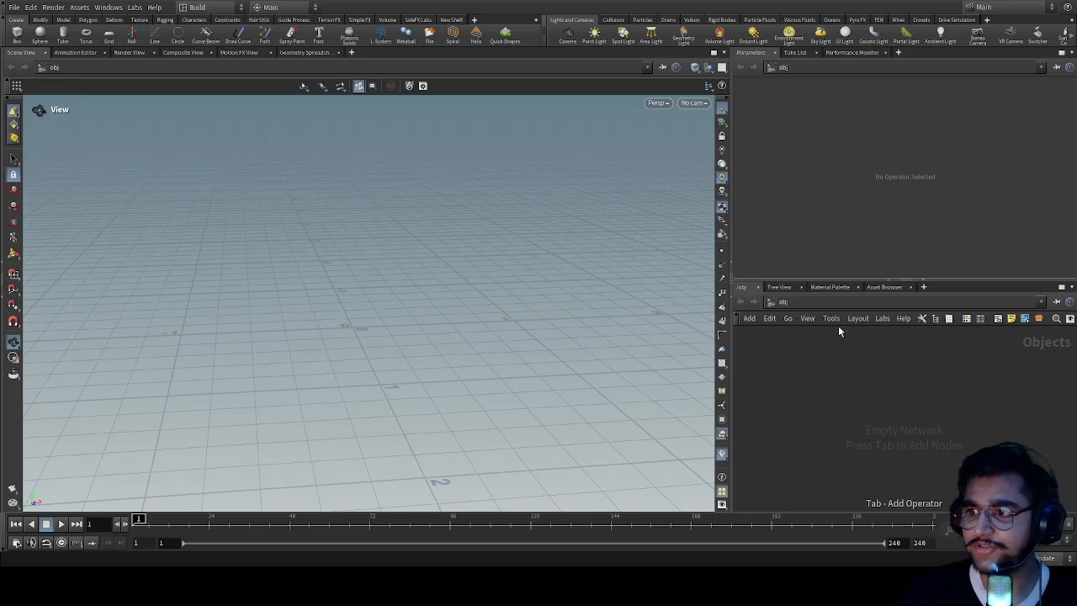
key(Tab)
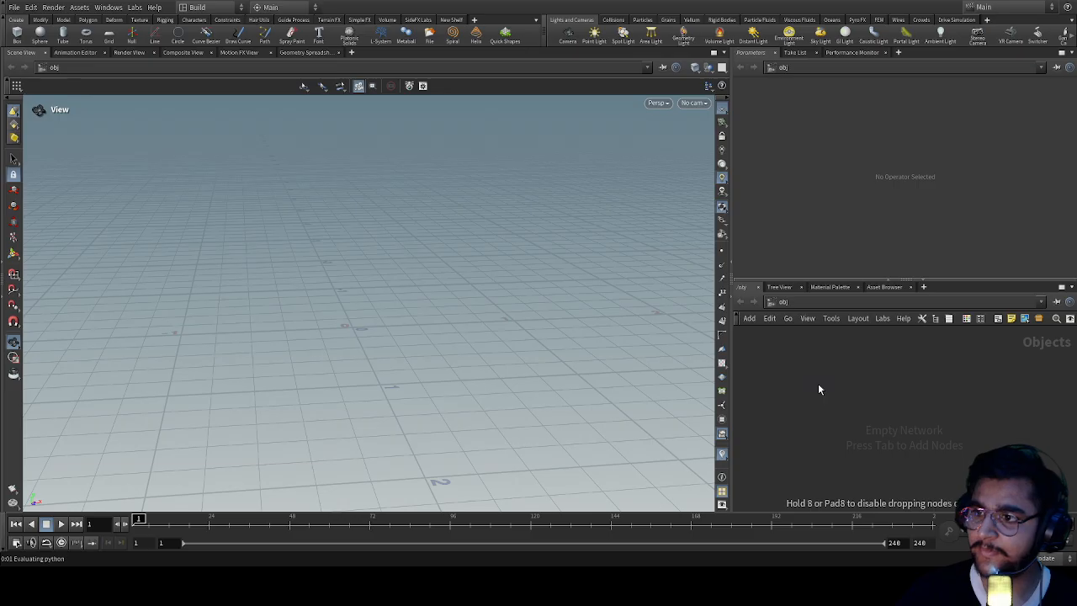
click(818, 386)
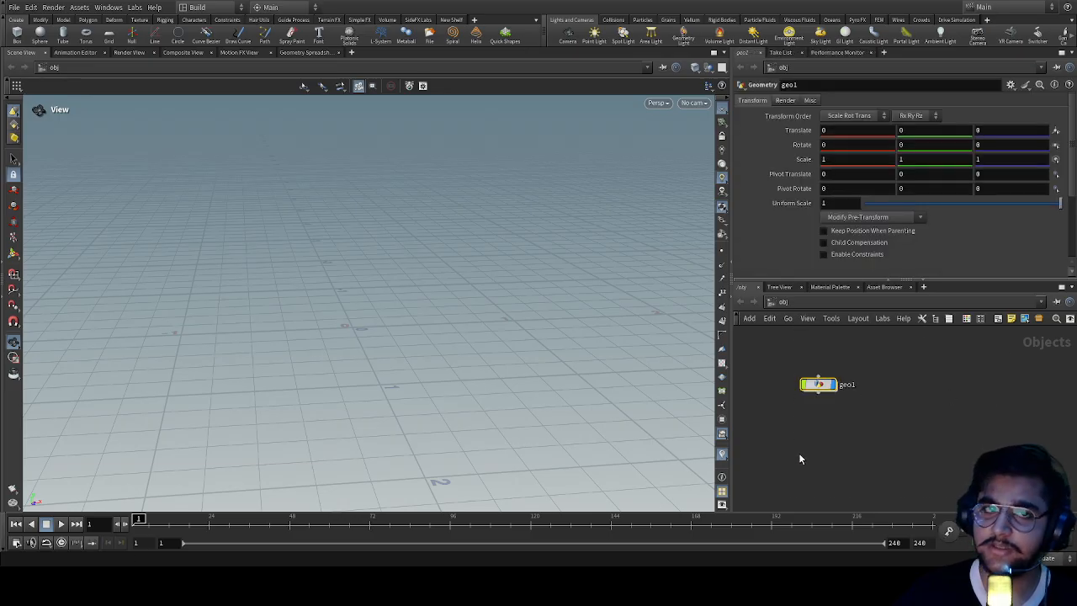
Delete the Geometry node and undo the deletion
drag(872, 371, 770, 425)
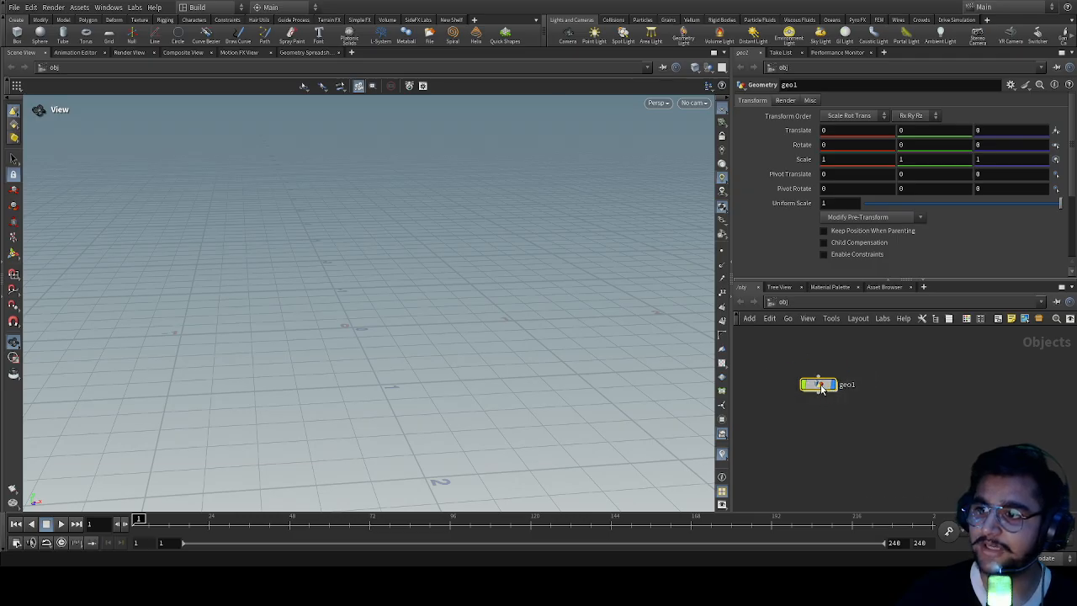
key(Delete)
key(ctrl+z)
drag(867, 351, 796, 407)
Go inside the Geometry node and back to the object level, widening the parameter and network panes
double_click(829, 384)
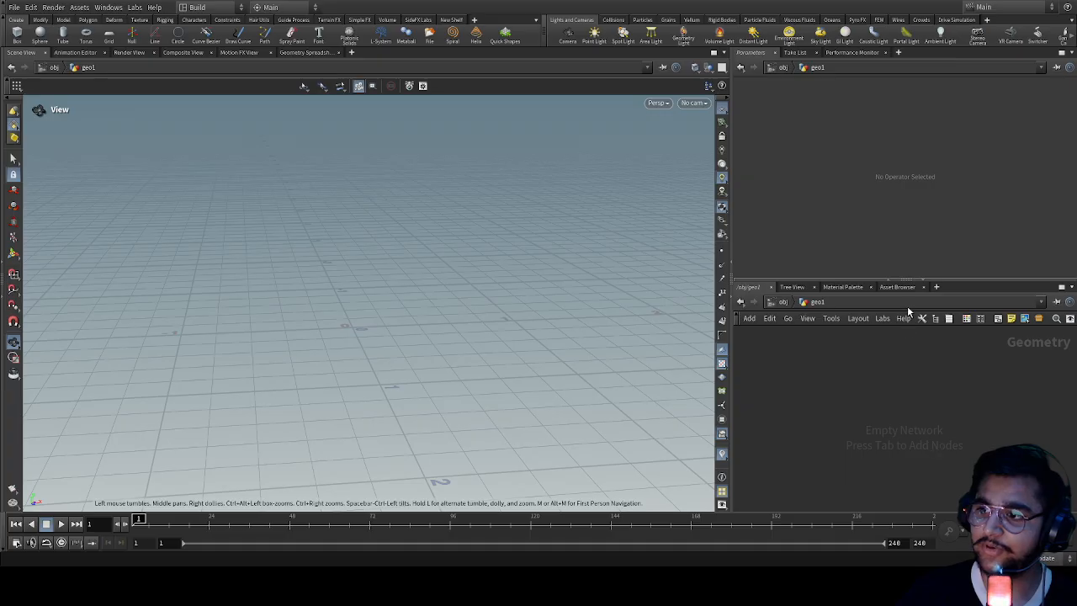
click(784, 303)
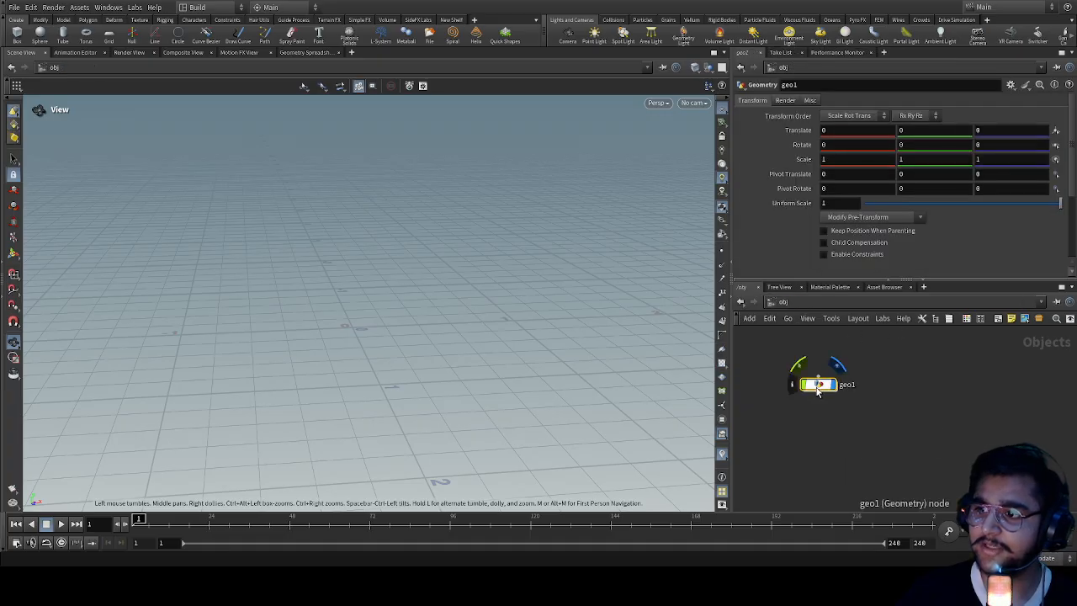
drag(732, 394, 635, 393)
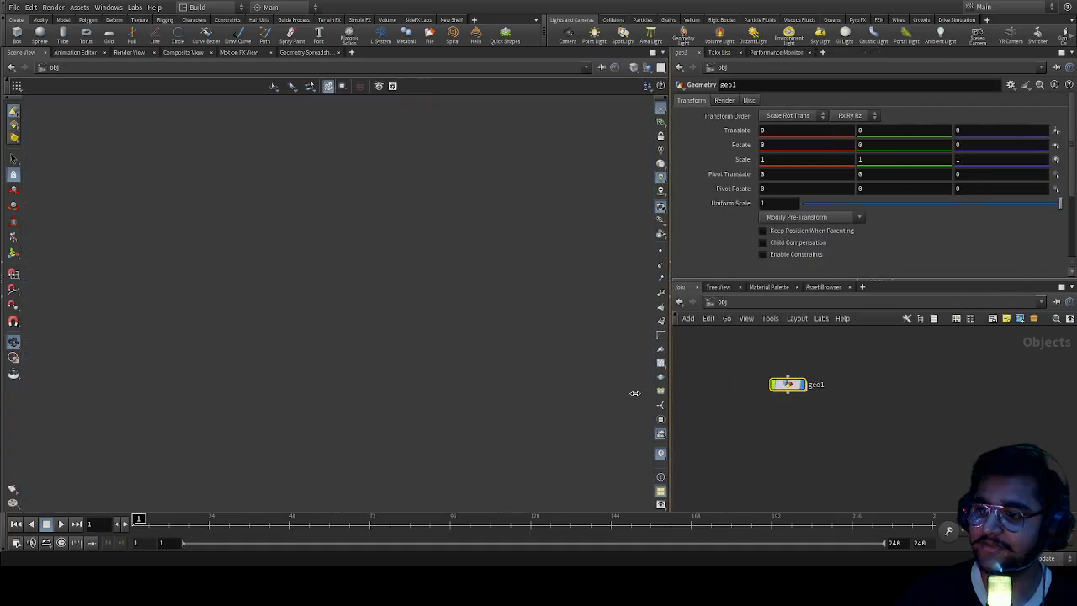
double_click(765, 387)
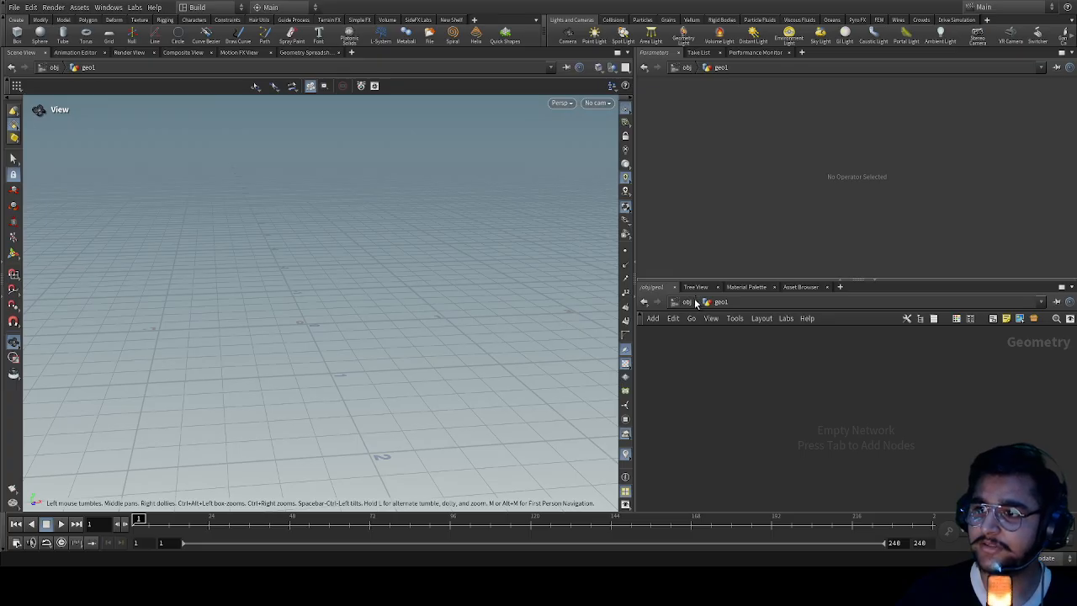
key(u)
Rename the Geometry node as MY_FIRST_PROJECT
double_click(793, 384)
double_click(807, 386)
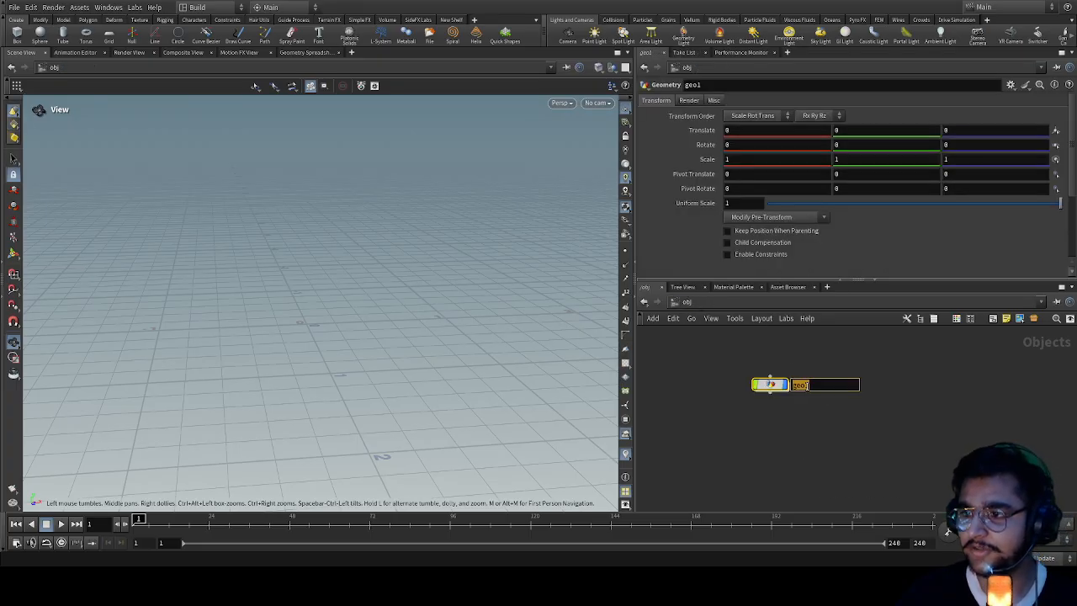
text(my)
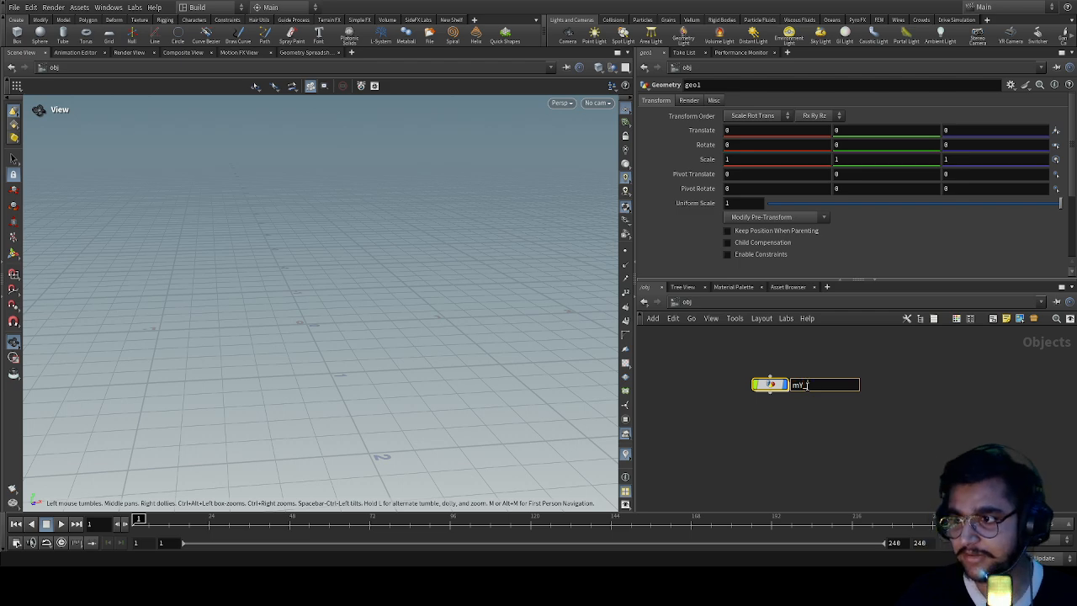
text(MU)
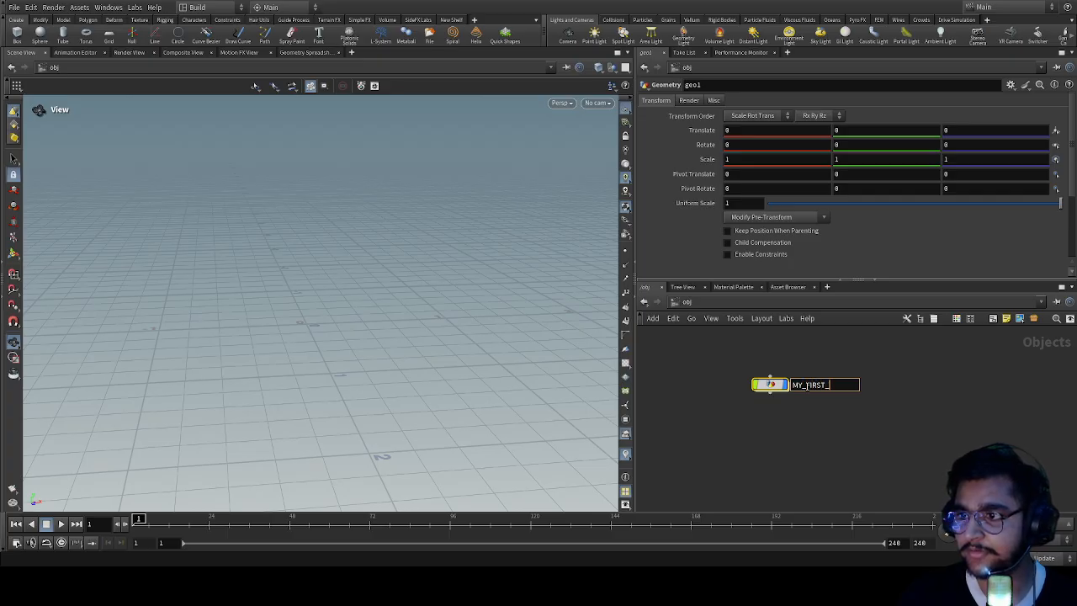
key(BackSpace)
key(BackSpace)
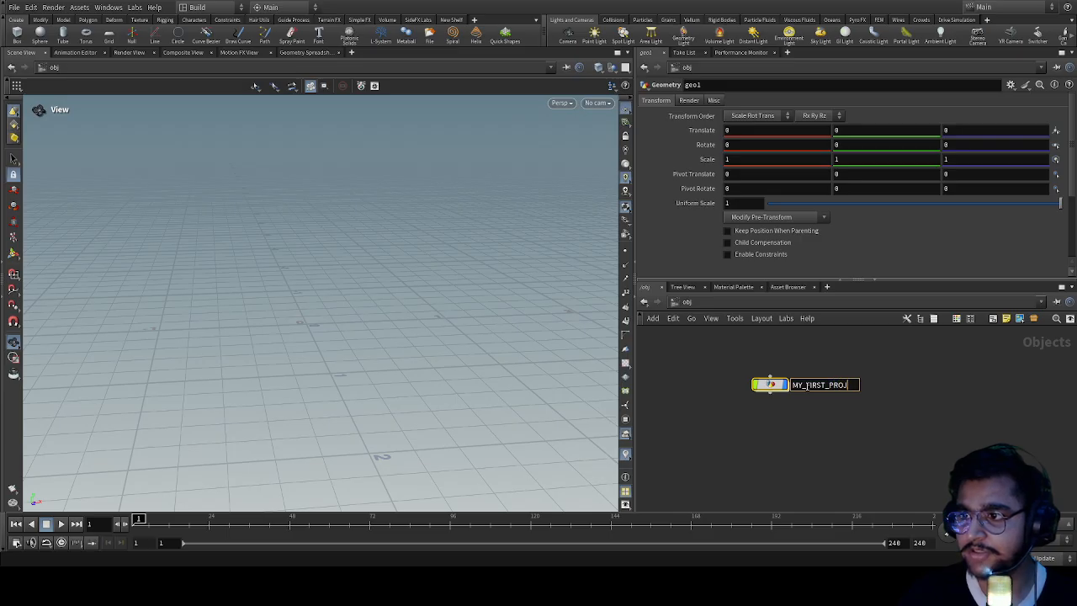
text(PROJECT)
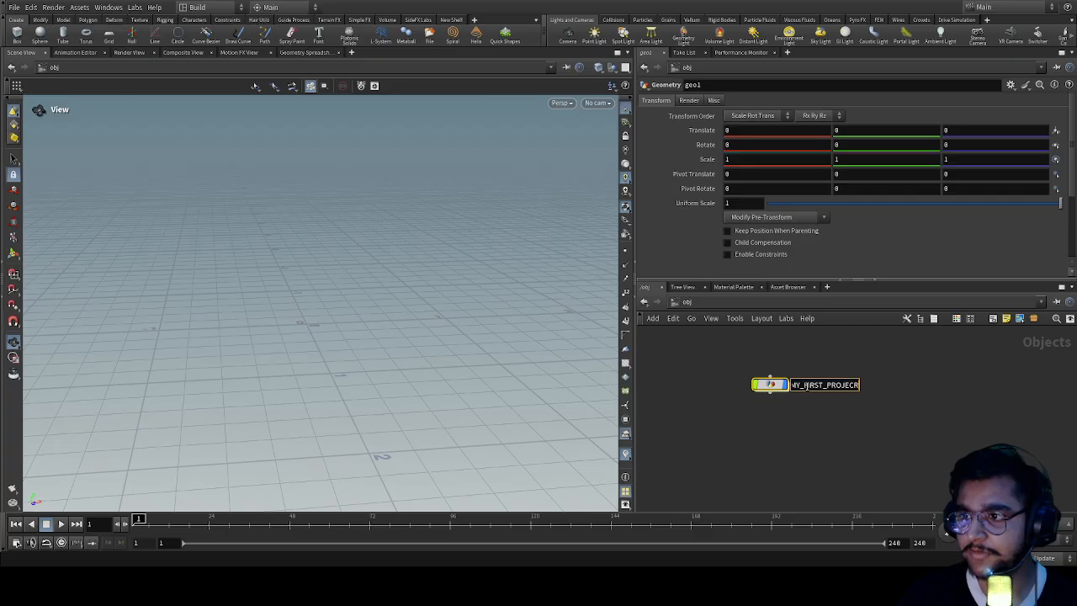
key(Return)
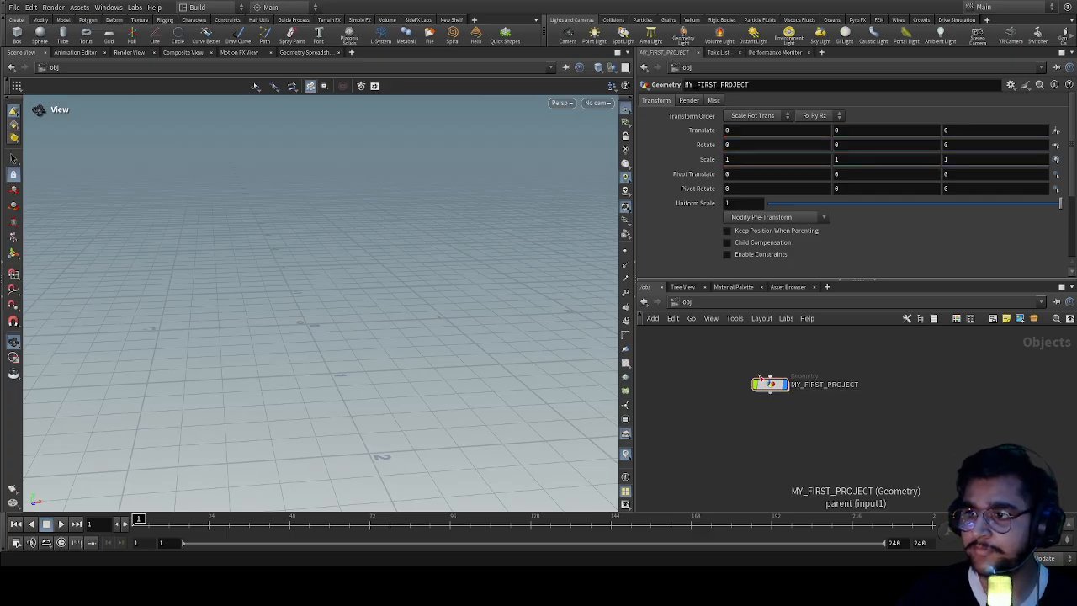
Go inside the MY_FIRST_PROJECT node and add a Sphere node to its network
click(783, 387)
double_click(772, 384)
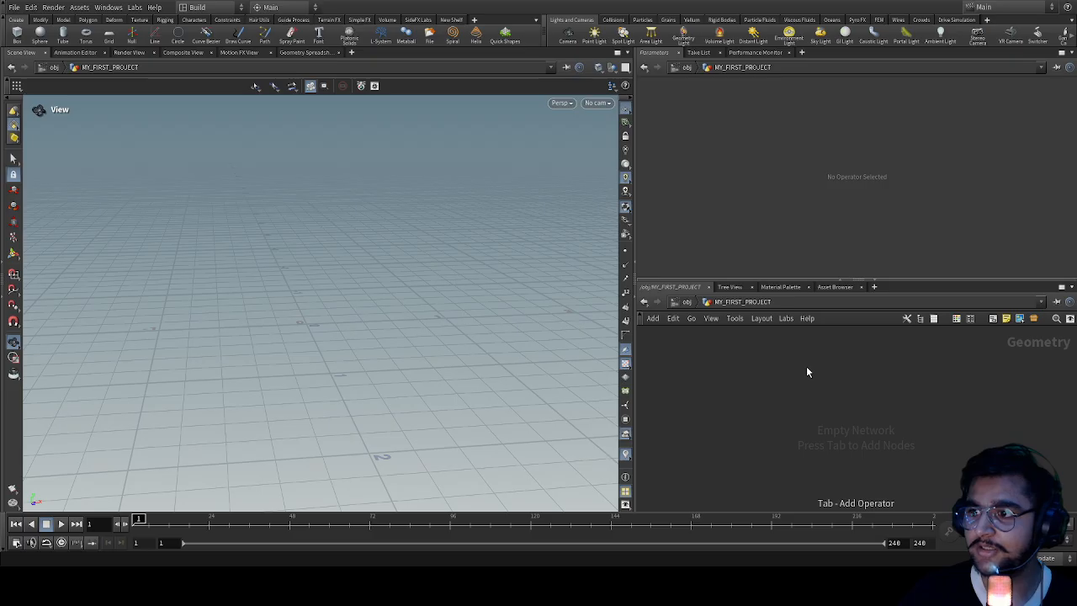
key(Return)
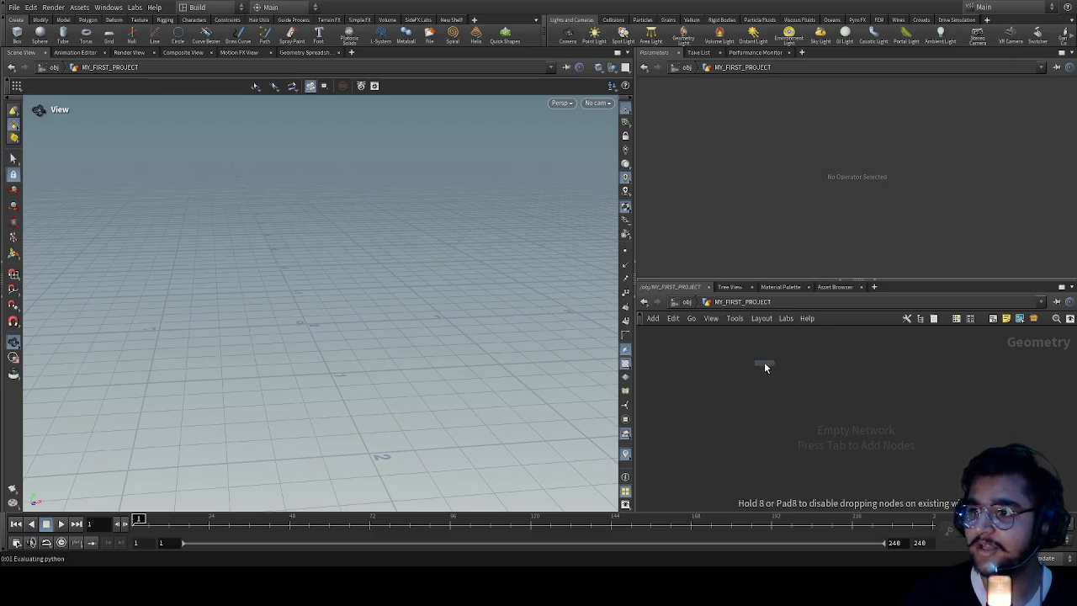
click(745, 378)
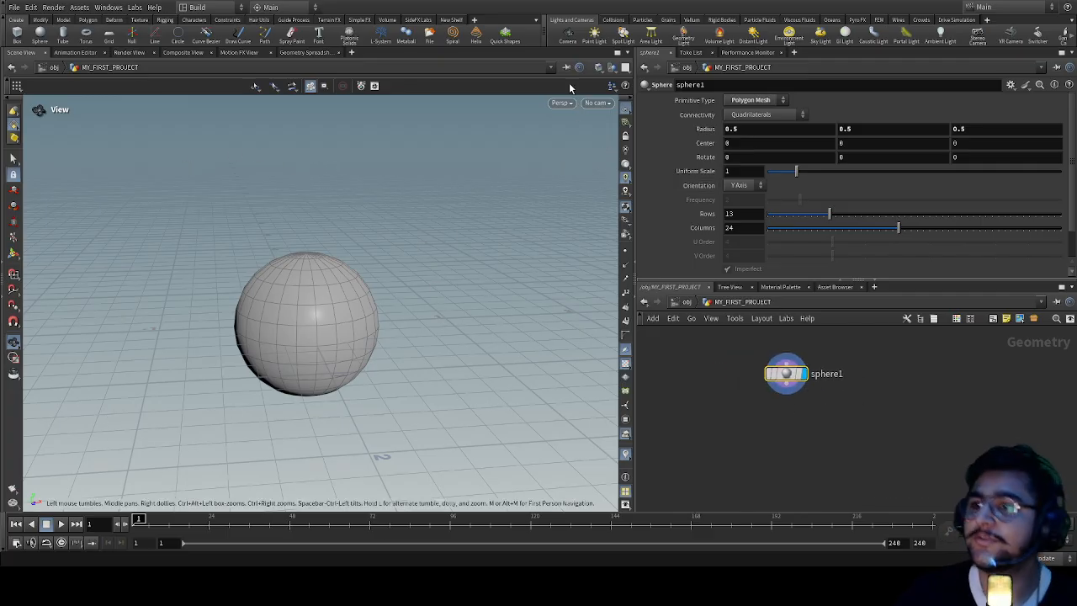
Try the primitive types Primitive, Mesh, Bezier and Polygon on the sphere, and return it to Polygon Mesh
click(751, 110)
click(756, 97)
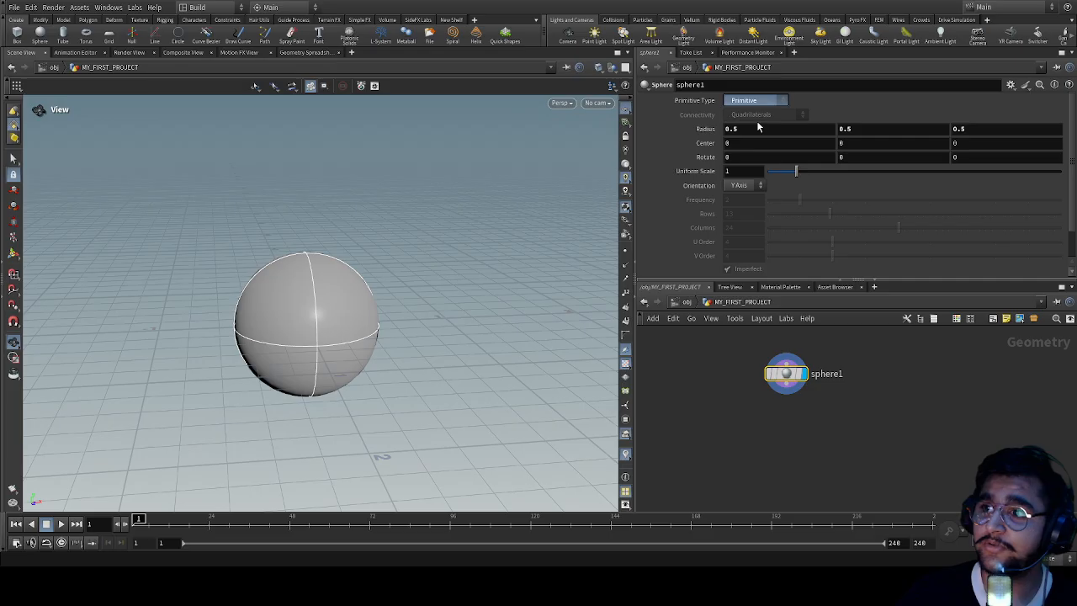
click(759, 124)
click(762, 107)
click(758, 128)
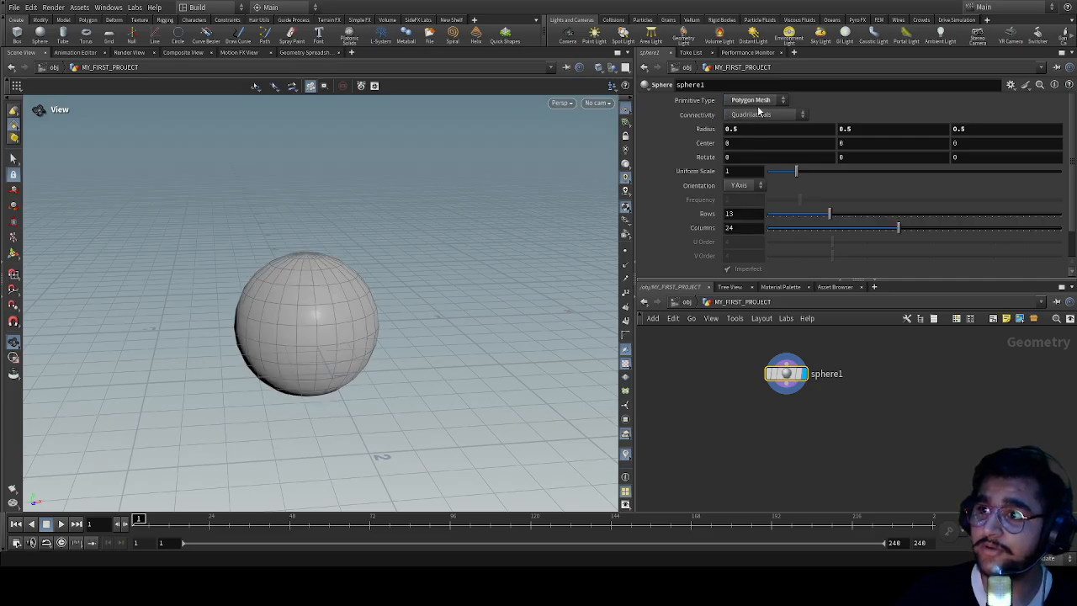
click(763, 102)
click(767, 115)
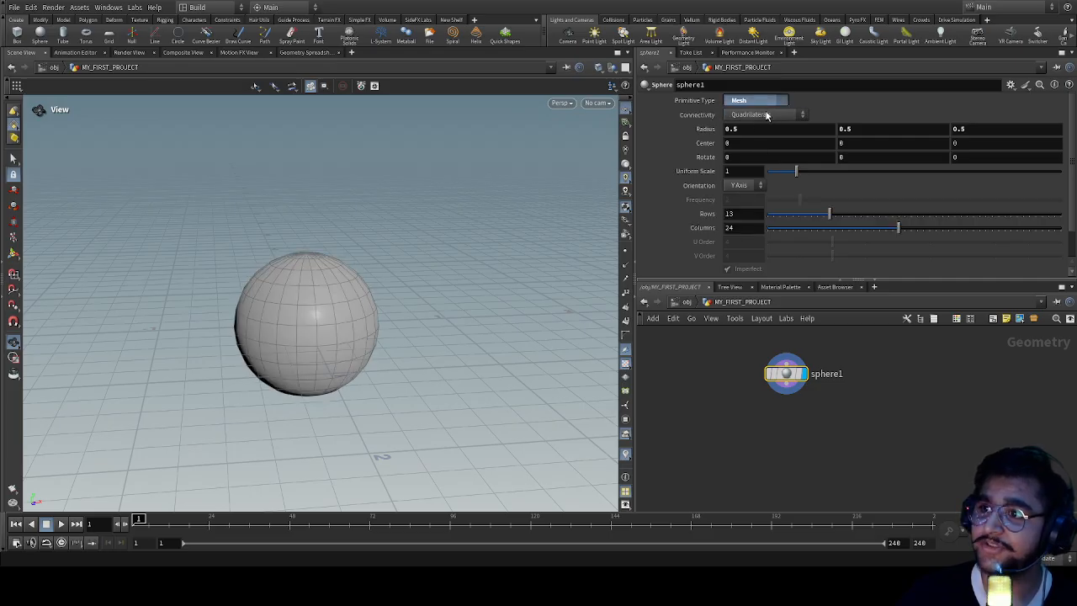
click(756, 100)
click(759, 118)
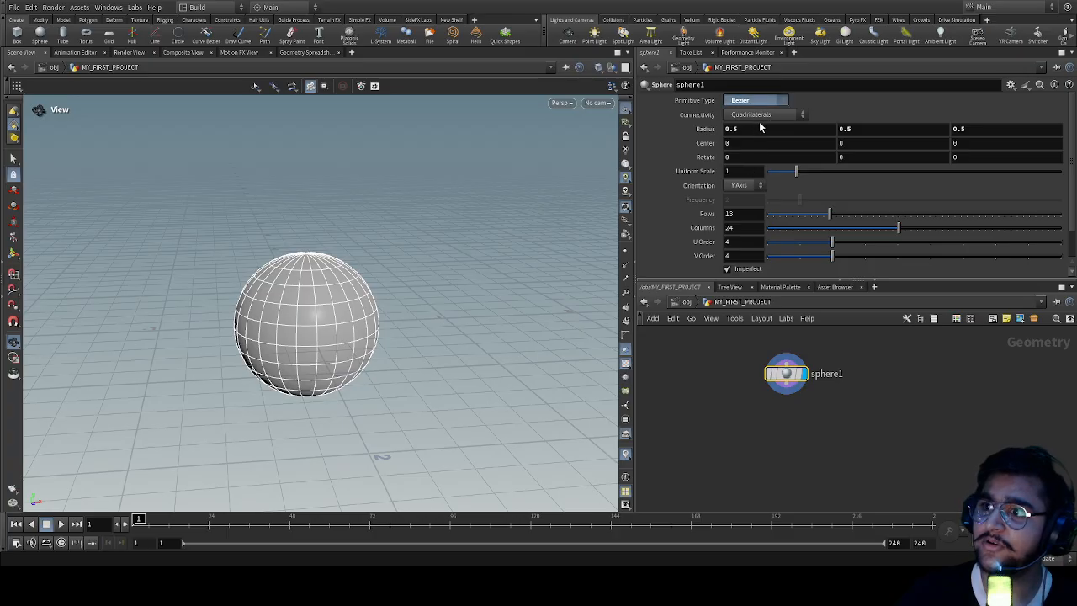
click(749, 100)
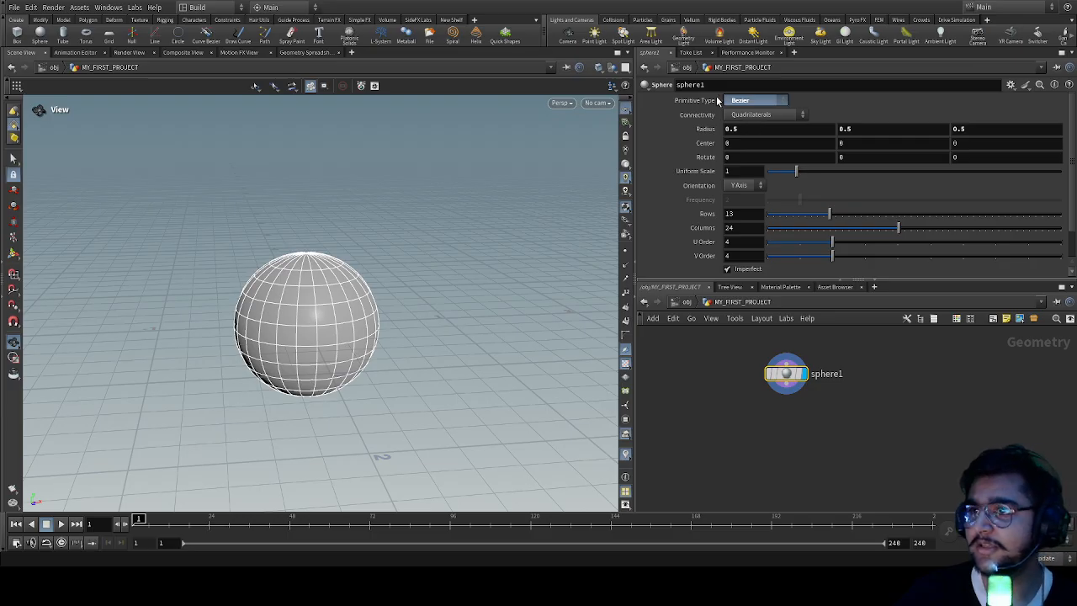
click(725, 100)
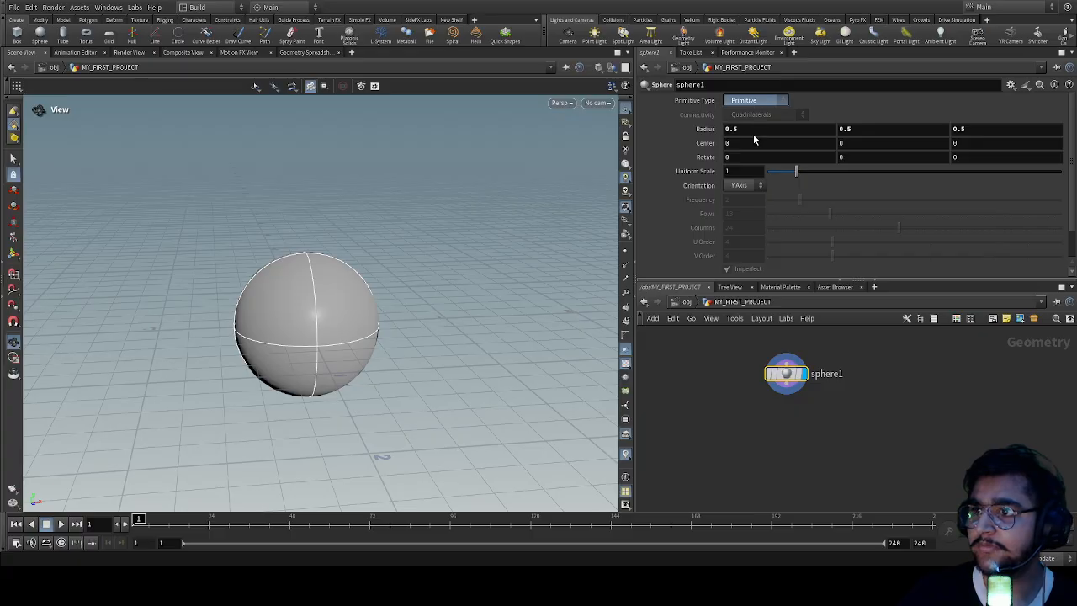
click(750, 126)
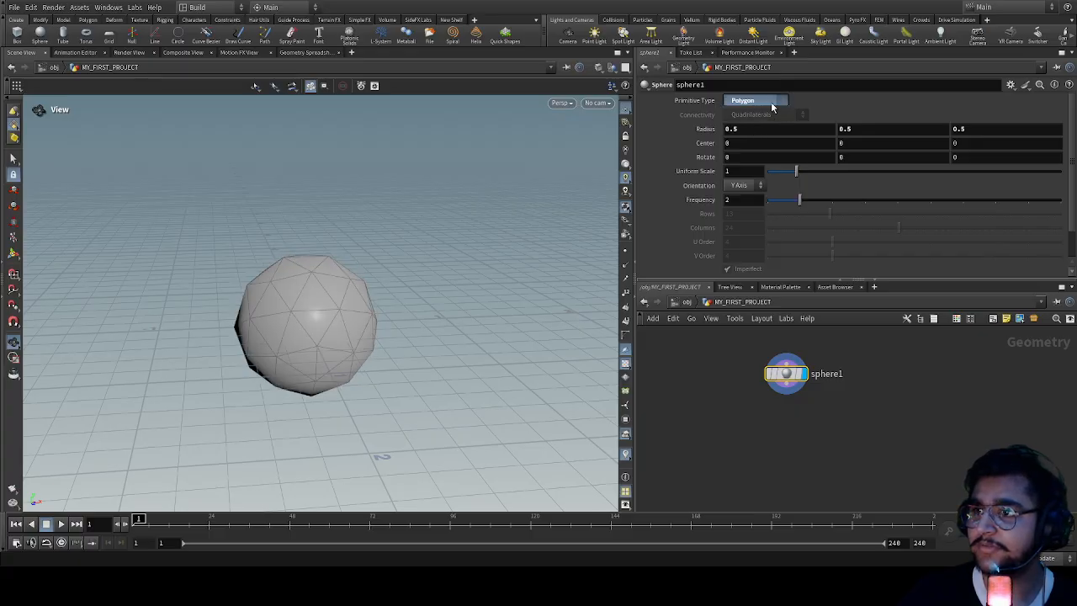
click(765, 142)
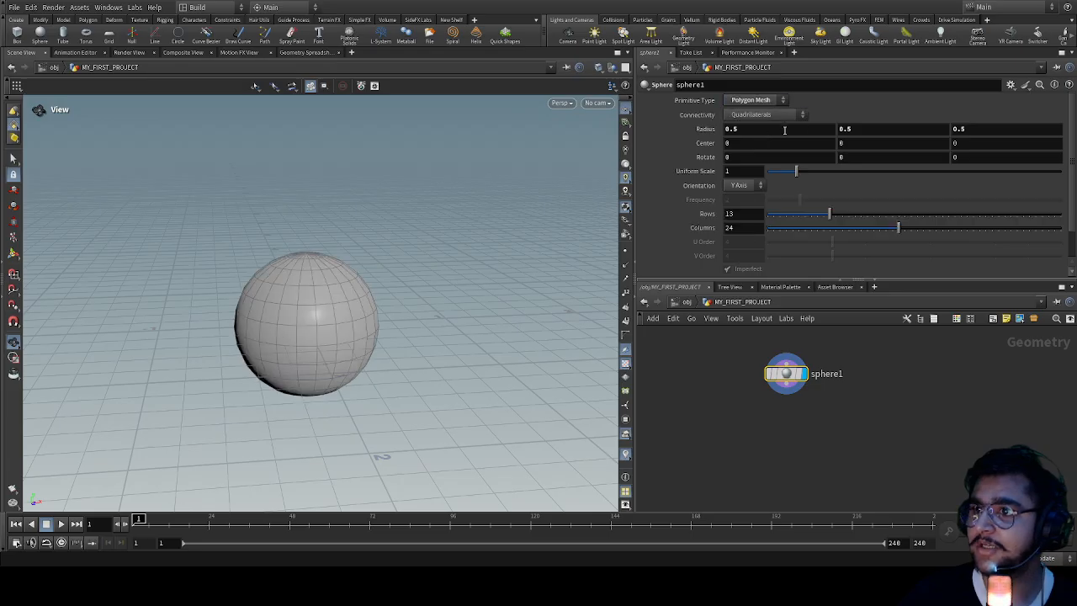
Try Triangles as the sphere's connectivity, inspect the mesh, and switch the connectivity back to Quadrilaterals
click(768, 171)
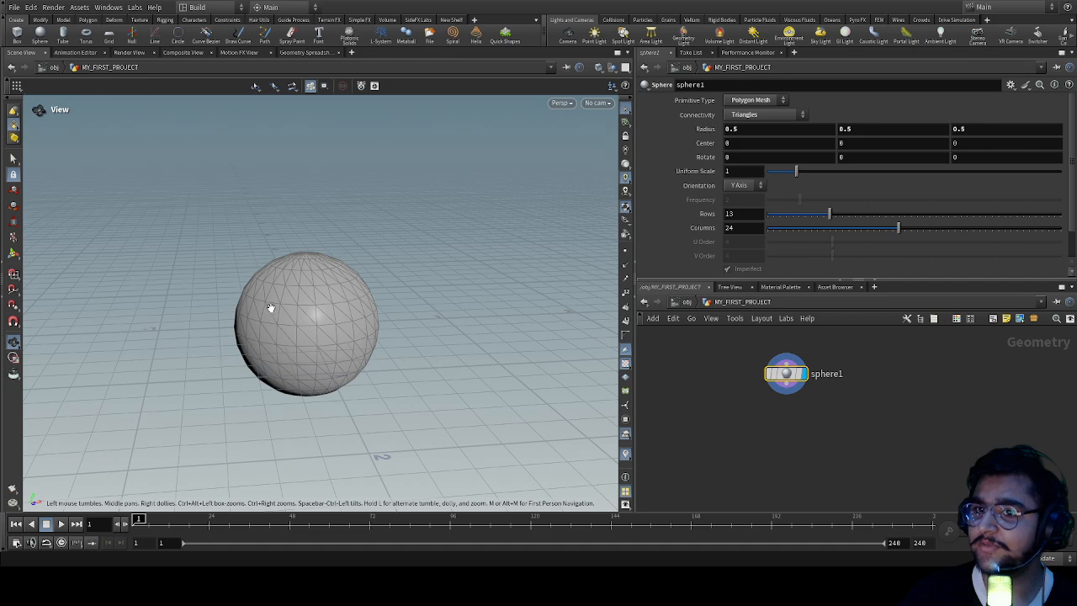
drag(213, 294, 255, 275)
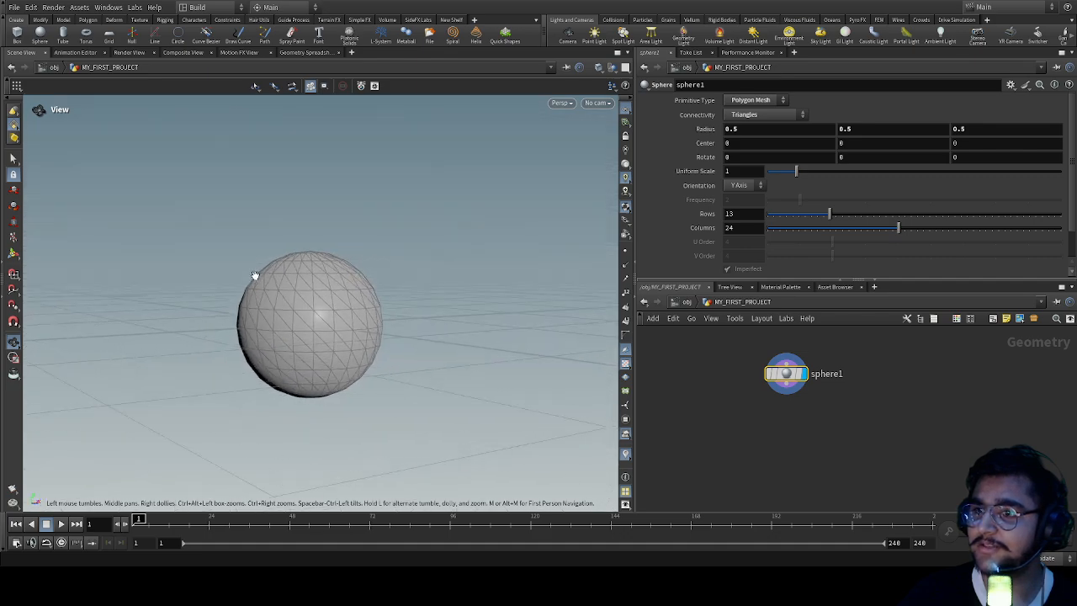
click(772, 170)
drag(396, 284, 390, 306)
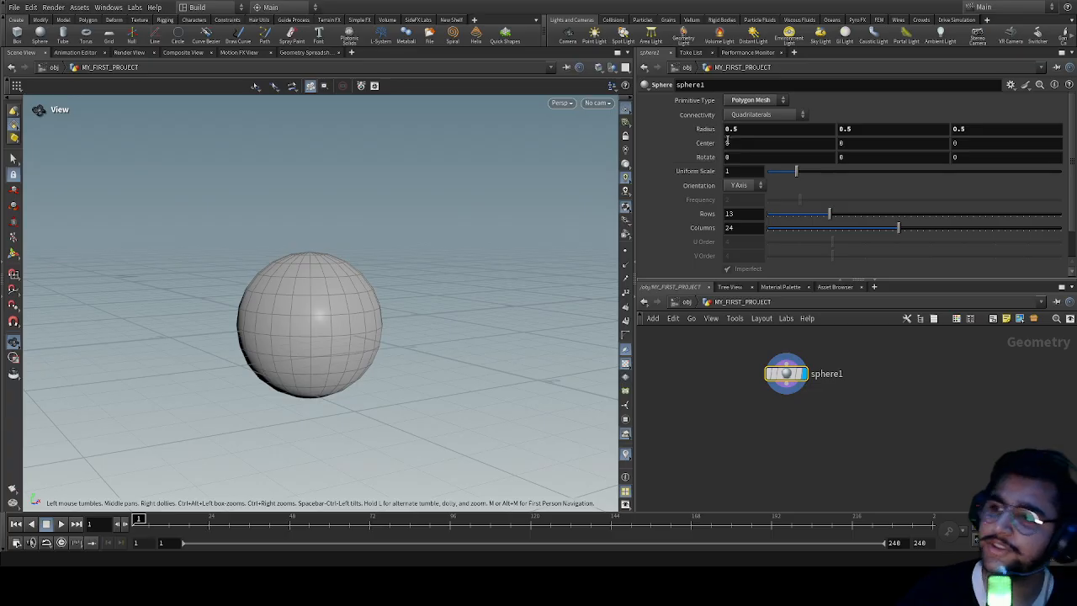
Try an X radius of 3 on the sphere, inspect the stretched shape, and undo the change
double_click(739, 130)
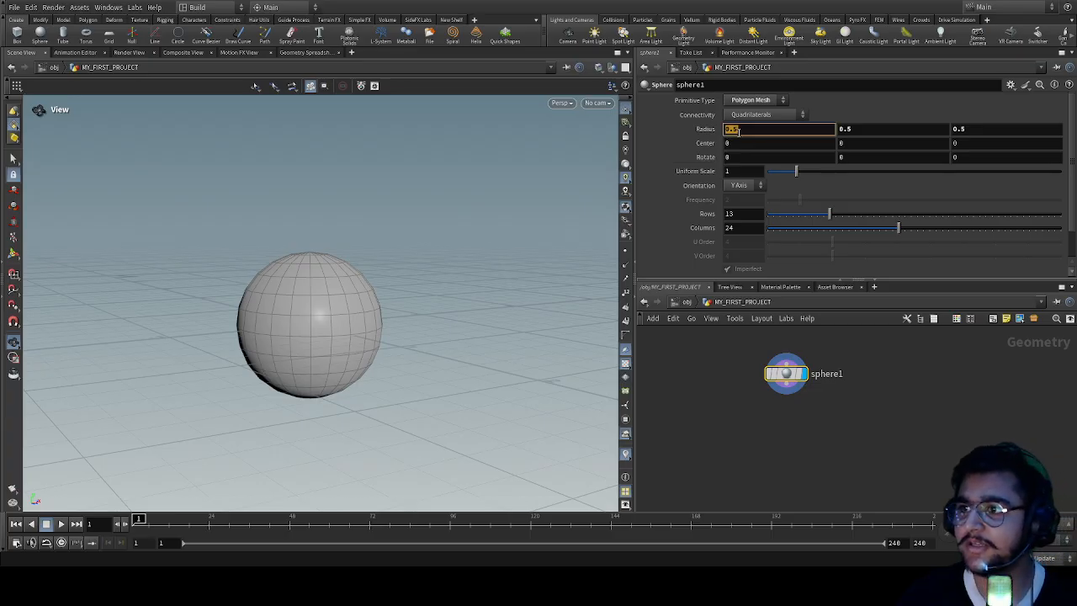
text(1)
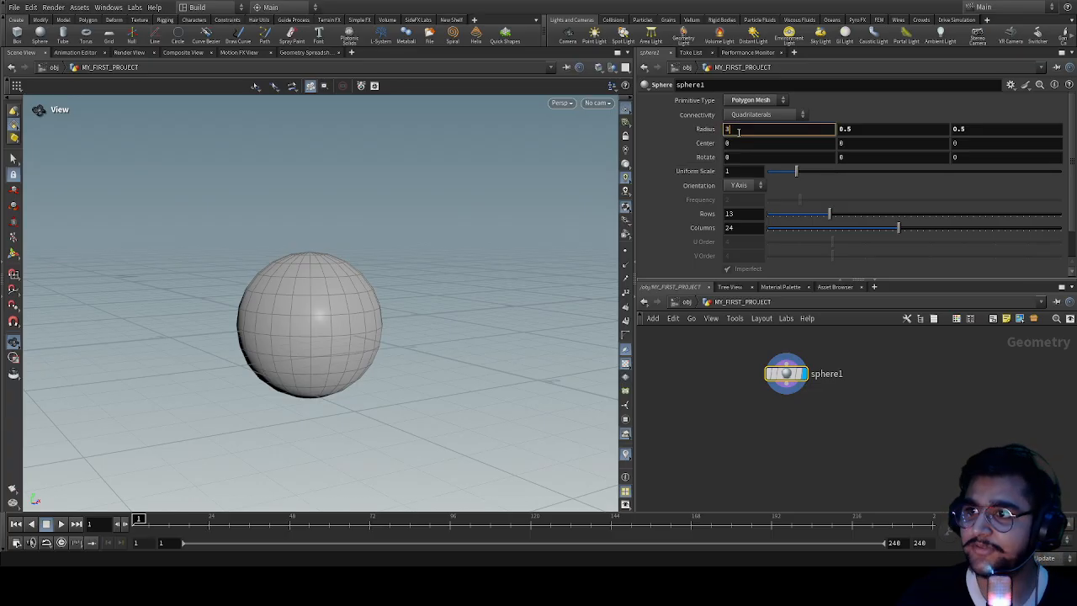
key(Return)
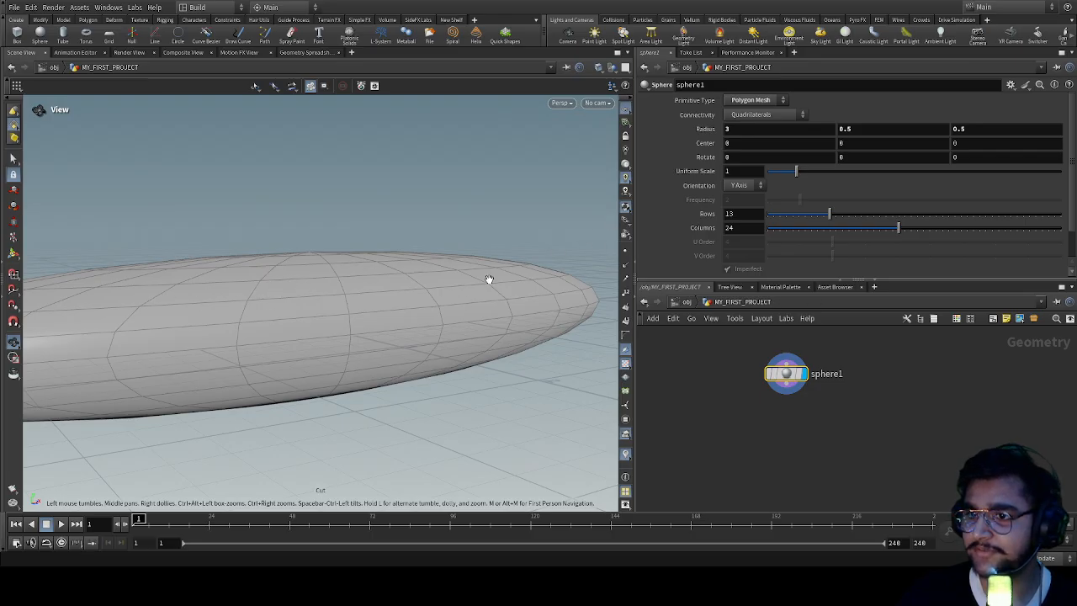
key(ctrl+z)
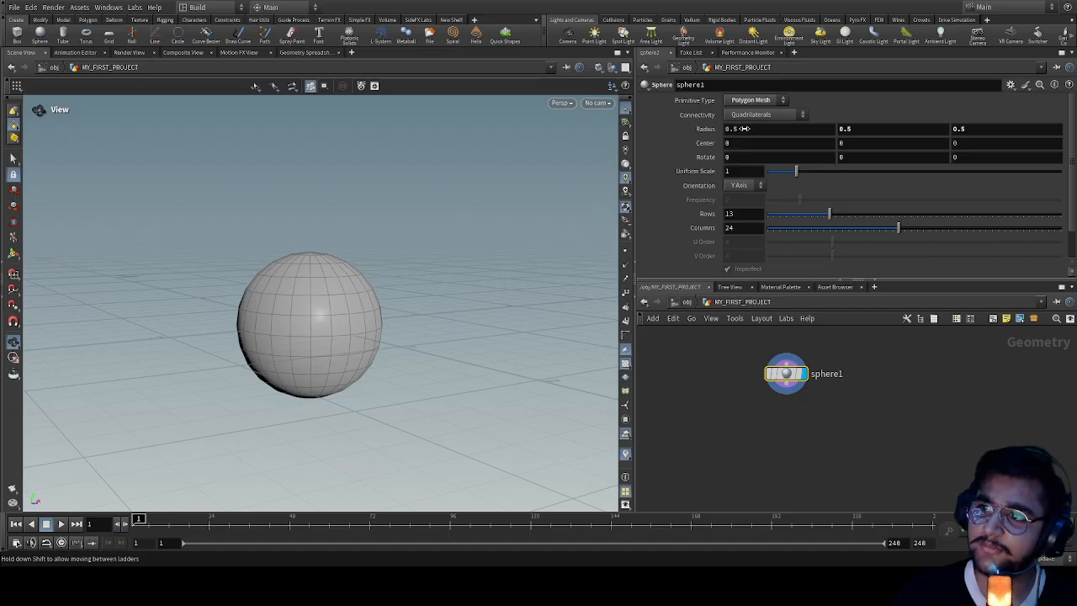
Try raising the sphere's X radius to 7.5 with the value ladder, and undo the change
mouse_move(745, 128)
mouse_down()
mouse_move(798, 130)
mouse_move(752, 131)
mouse_up()
mouse_move(734, 128)
middle_down()
mouse_move(695, 128)
mouse_move(737, 128)
middle_up()
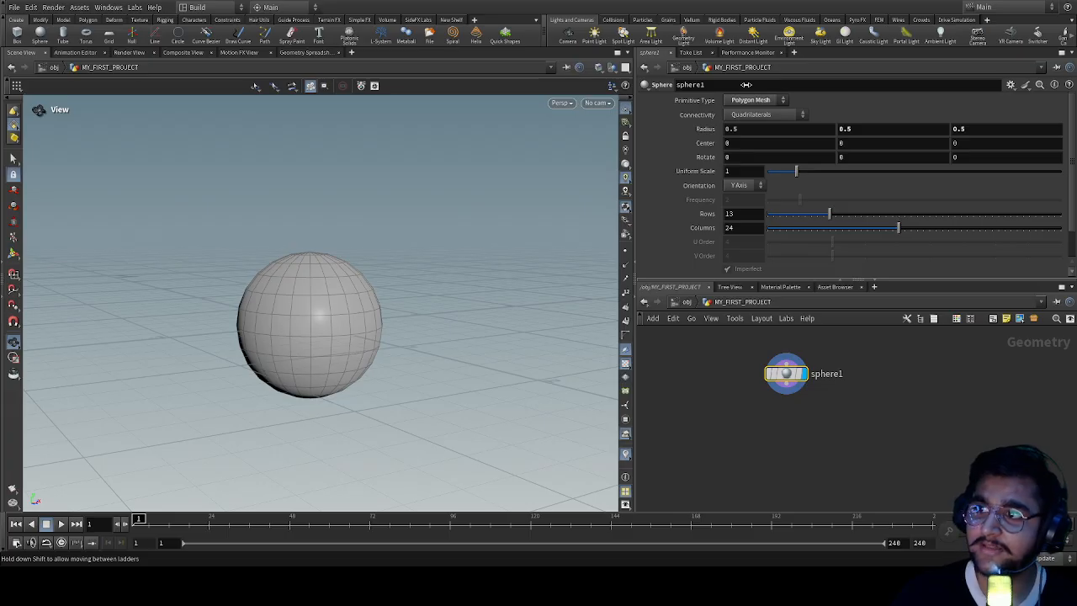
mouse_move(747, 85)
middle_down()
mouse_move(795, 82)
mouse_move(749, 80)
middle_up()
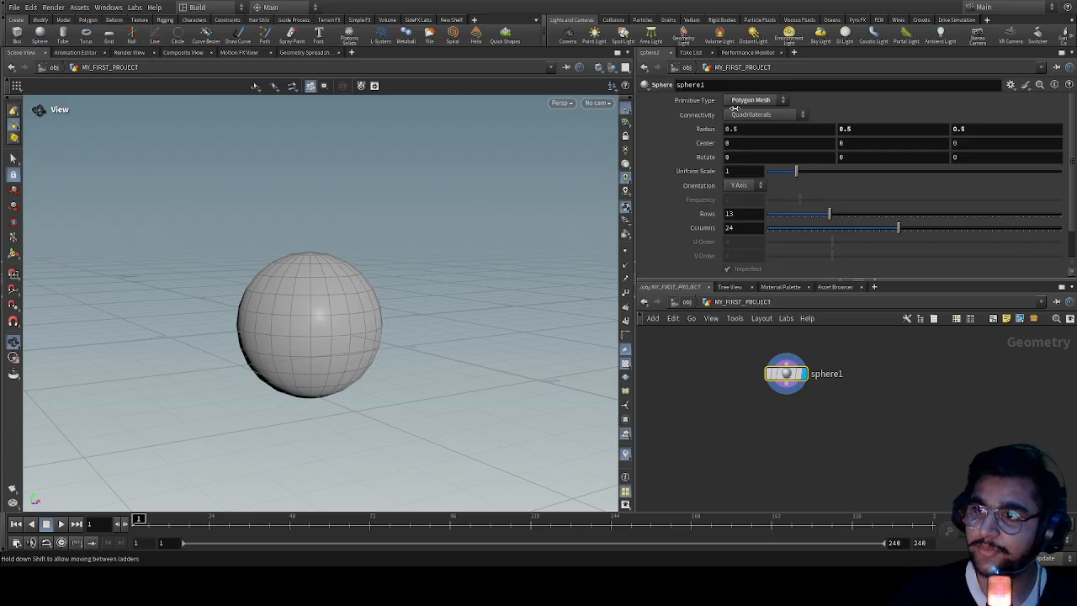
middle_drag(735, 108, 784, 101)
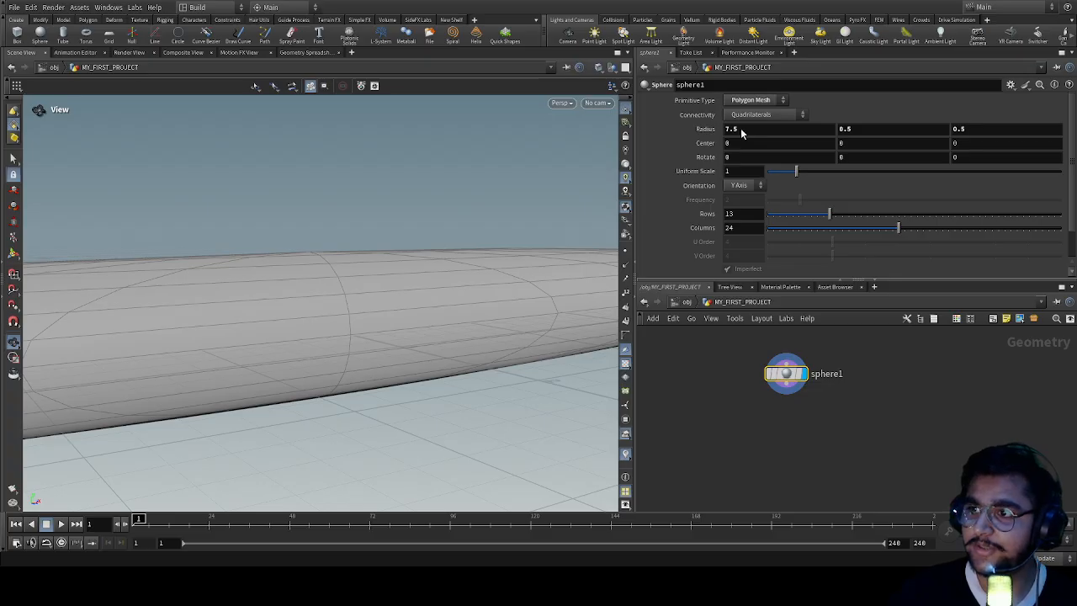
key(ctrl+z)
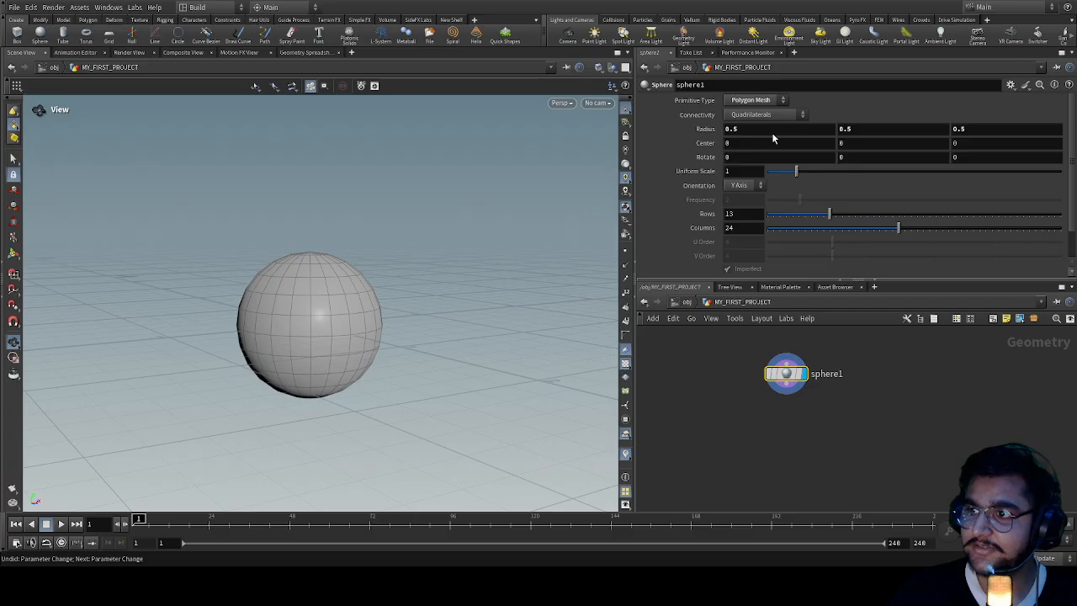
Try X radius 4.9 and Y radius 5.1 with Y center 4 on the sphere, and reset its radius to the default 1, 1, 1
middle_drag(763, 129, 763, 129)
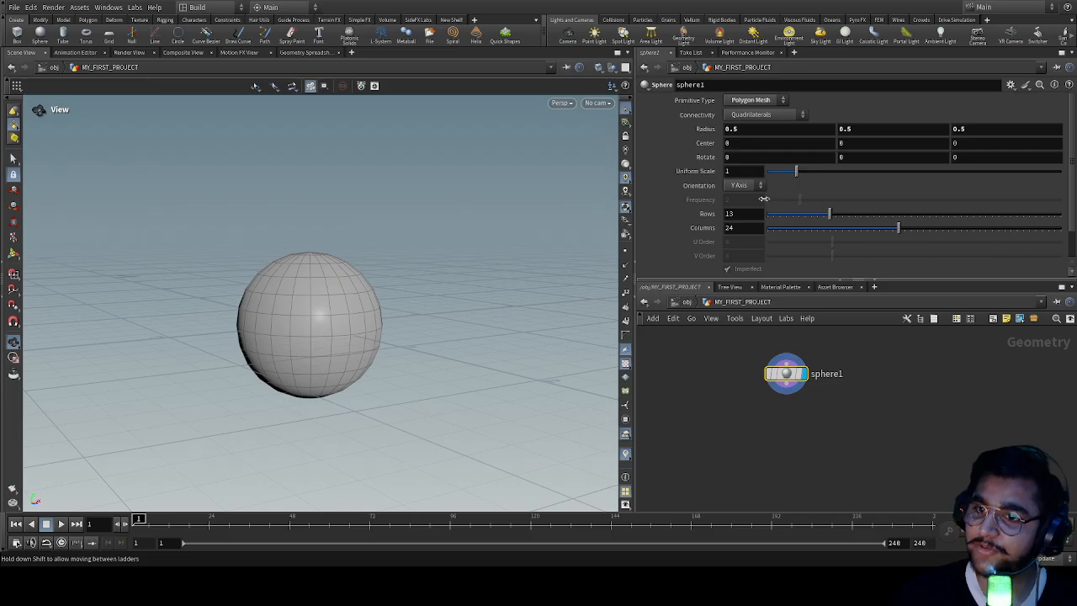
middle_drag(773, 199, 806, 196)
middle_drag(880, 192, 938, 134)
key(ctrl+z)
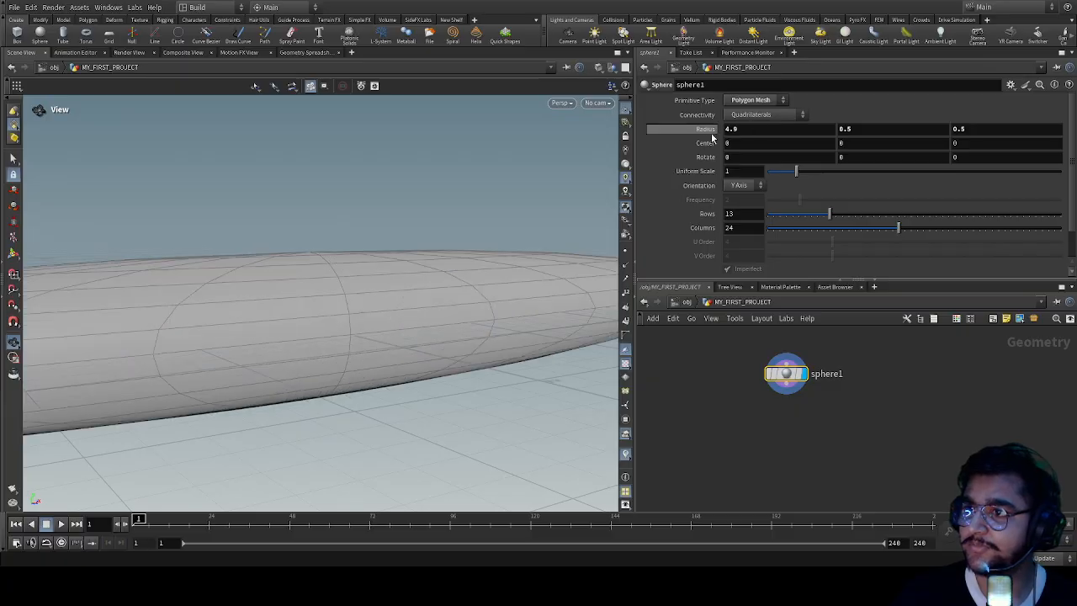
middle_drag(856, 129, 922, 146)
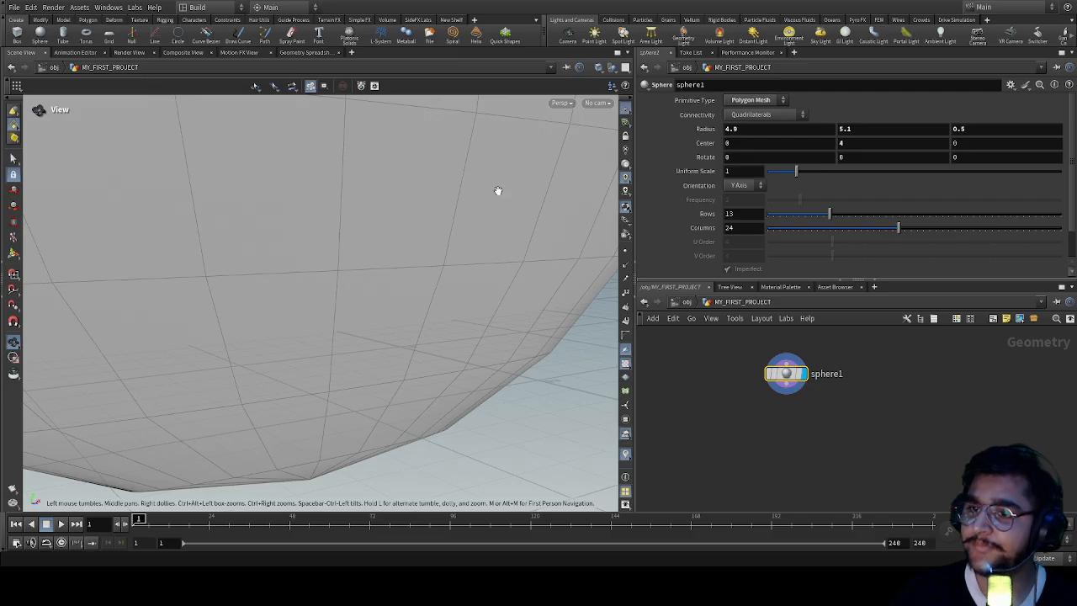
ctrl+middle_click(711, 132)
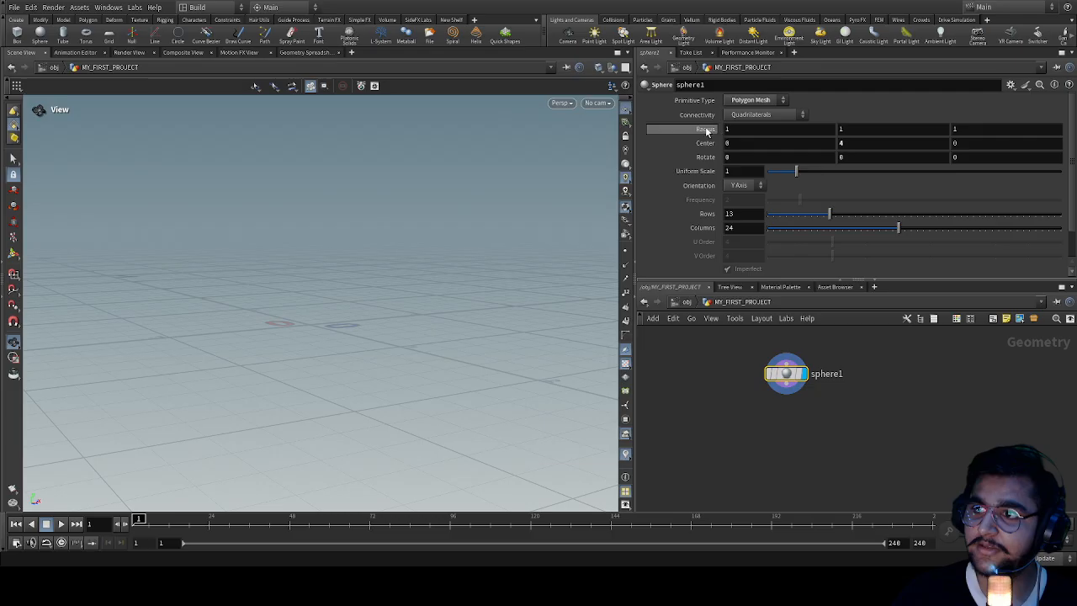
Frame the raised sphere in the viewport and reset its center to the default 0, 0, 0
drag(329, 279, 269, 343)
key(space+g)
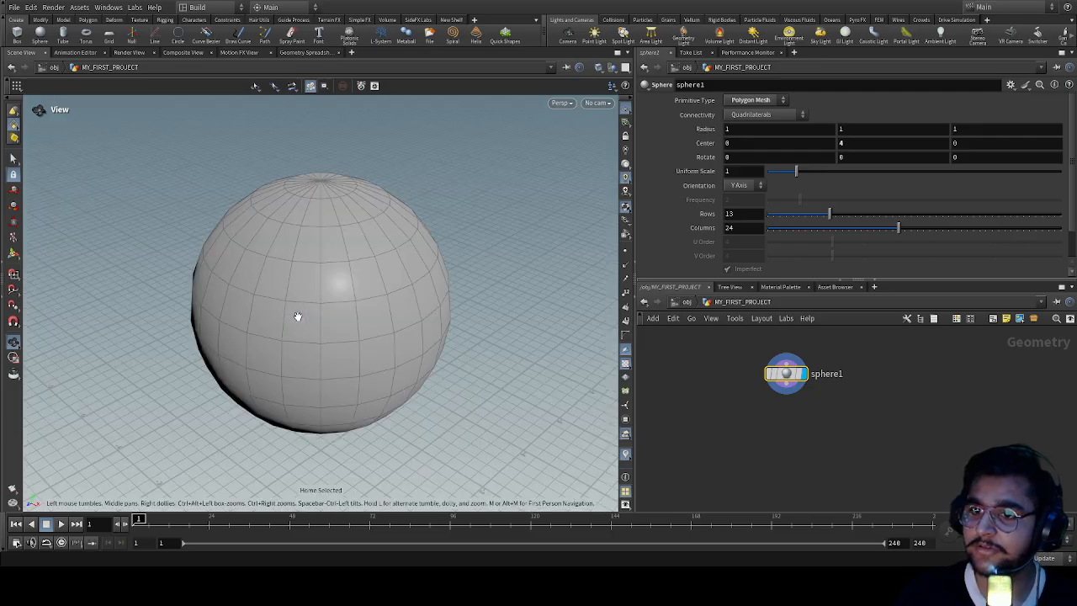
drag(339, 281, 430, 231)
scroll(357, 242, down, 3)
middle_drag(315, 273, 416, 205)
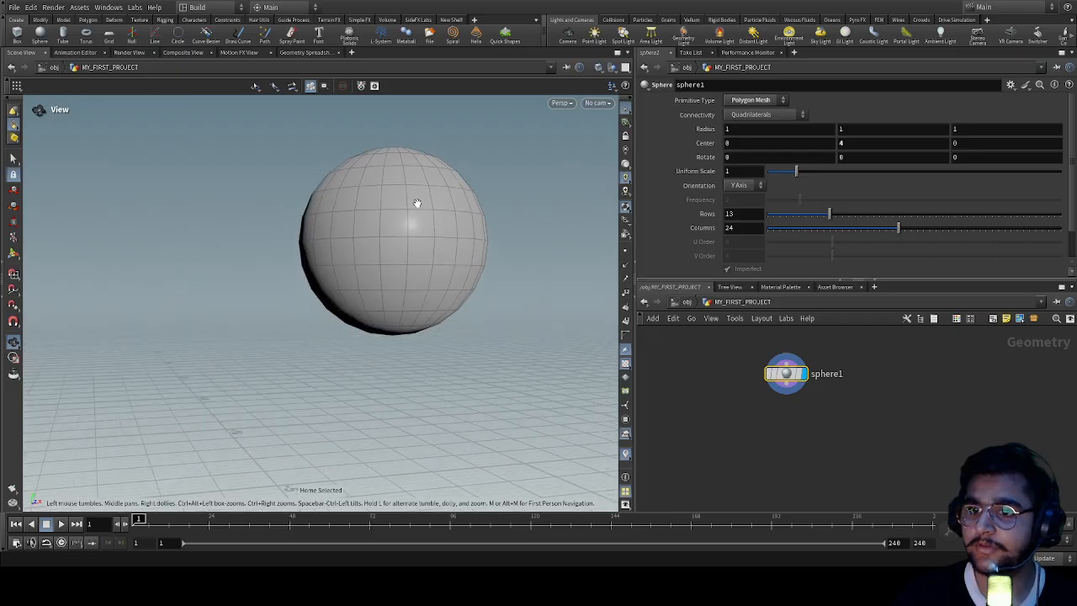
right_drag(416, 205, 371, 260)
middle_drag(427, 239, 396, 245)
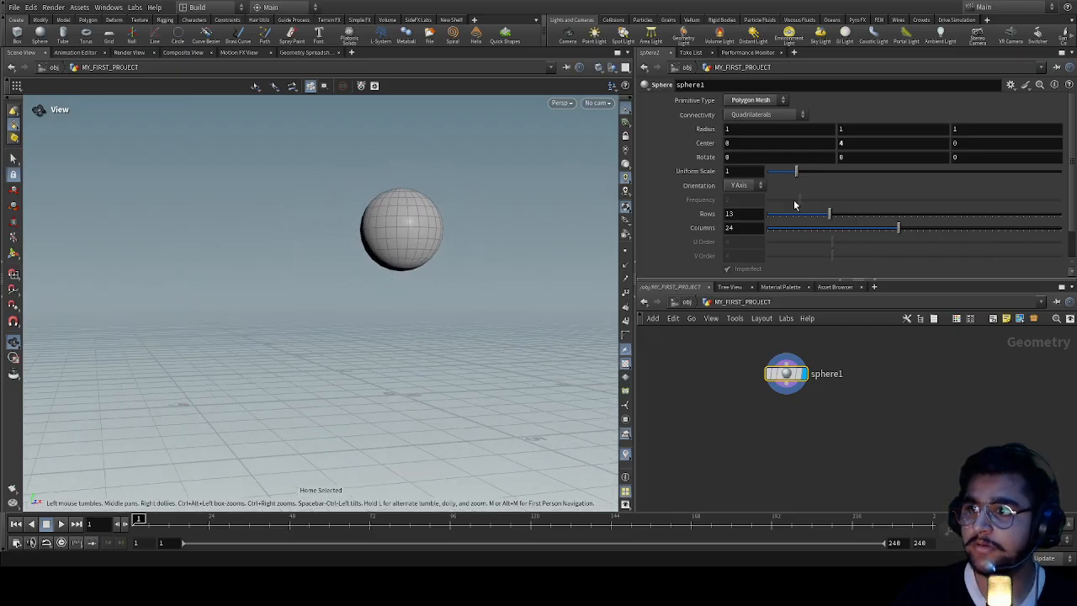
ctrl+middle_click(708, 146)
key(space+f)
drag(347, 367, 522, 267)
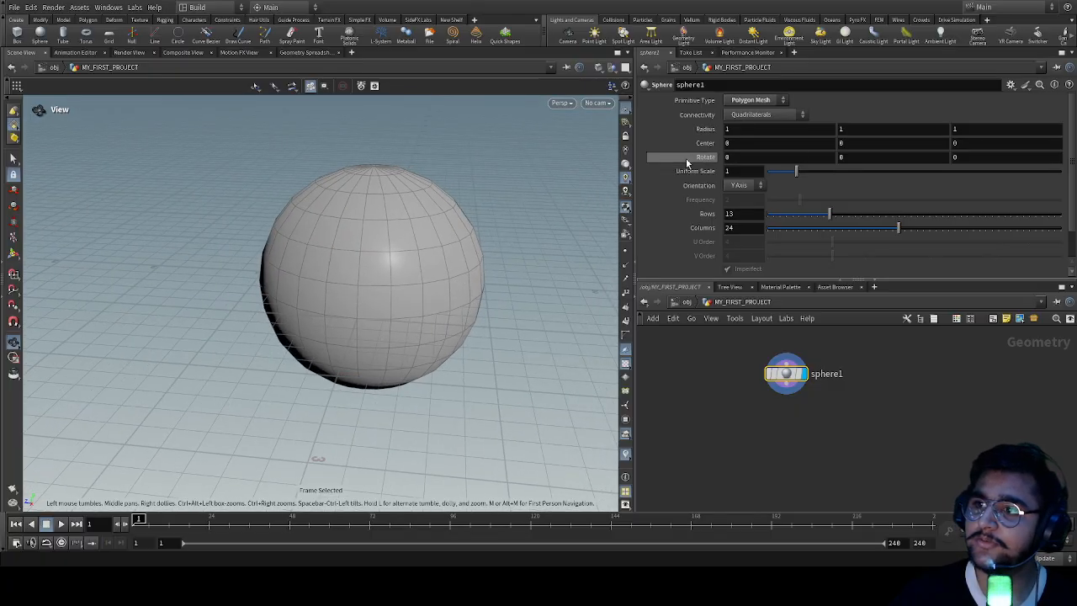
Practise moving the viewport away from the sphere and homing the view back on the selected sphere
right_drag(510, 232, 473, 206)
right_drag(457, 263, 472, 301)
drag(472, 300, 222, 272)
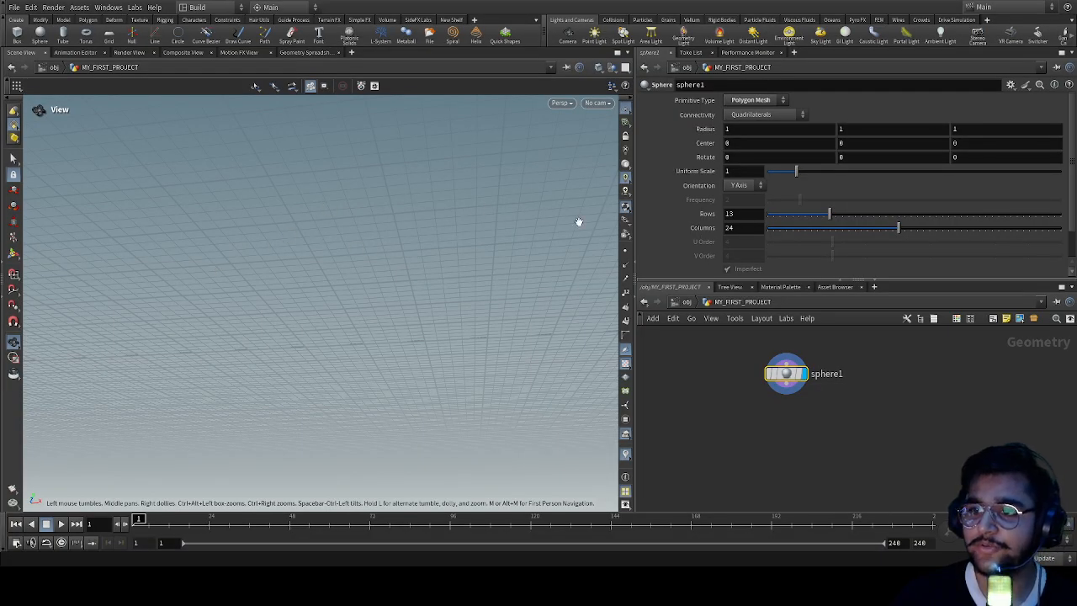
drag(488, 270, 596, 341)
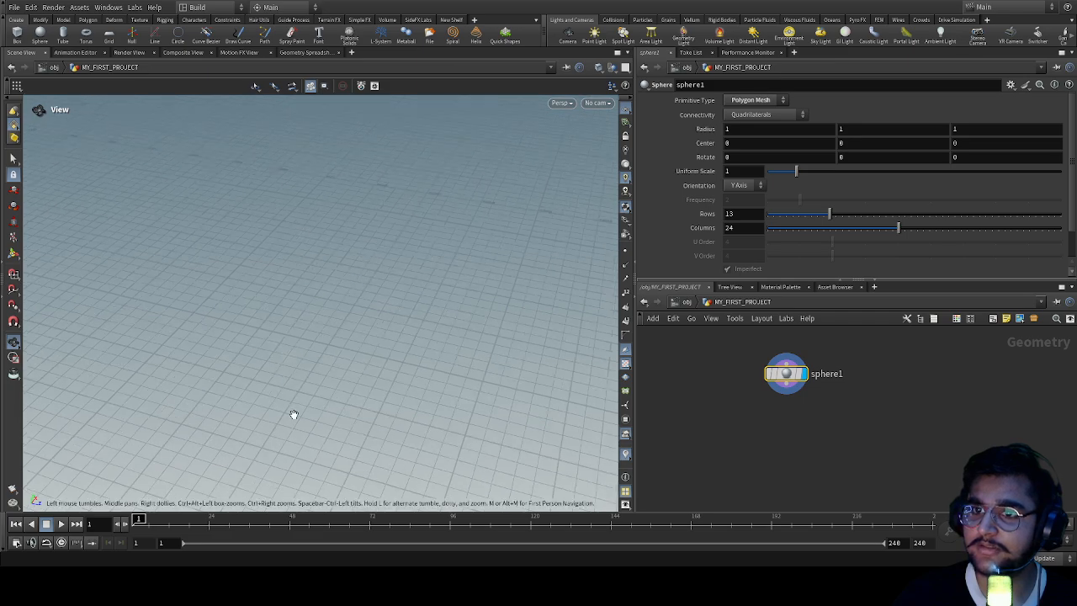
drag(169, 188, 246, 180)
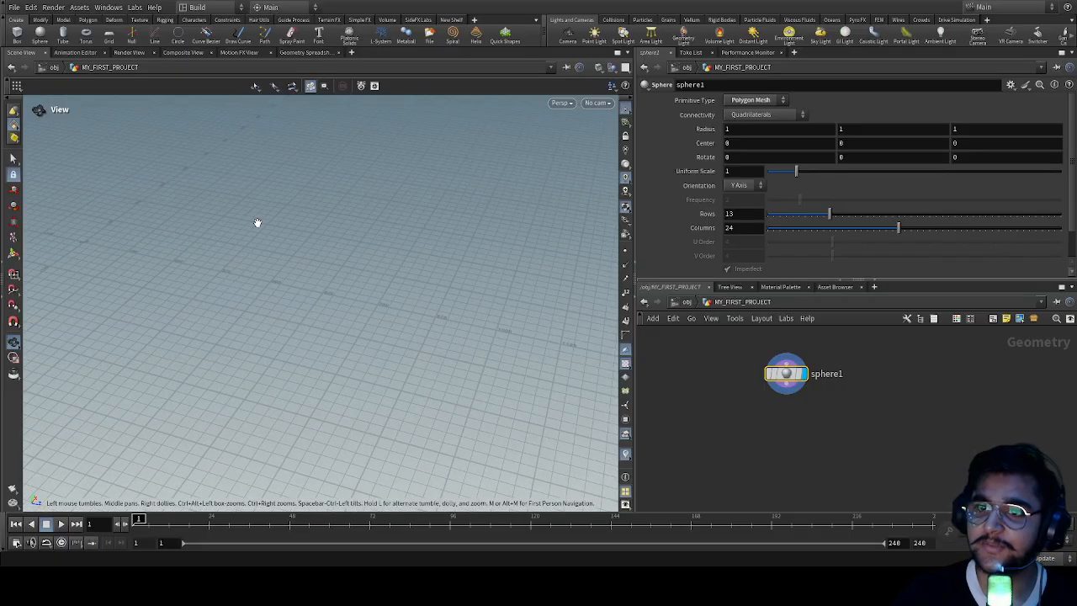
key(g)
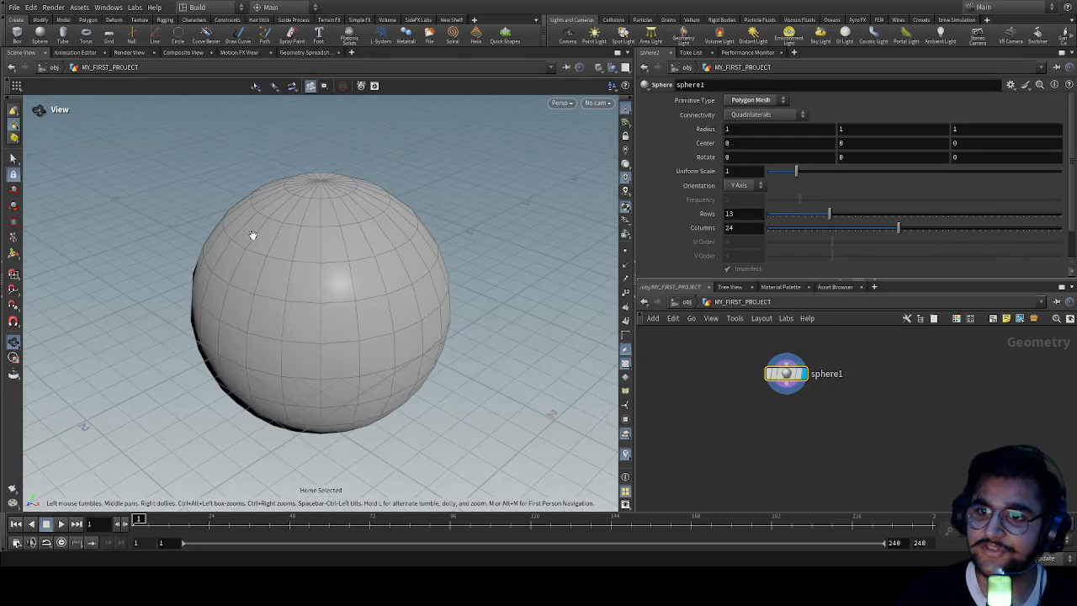
drag(292, 287, 341, 279)
key(g)
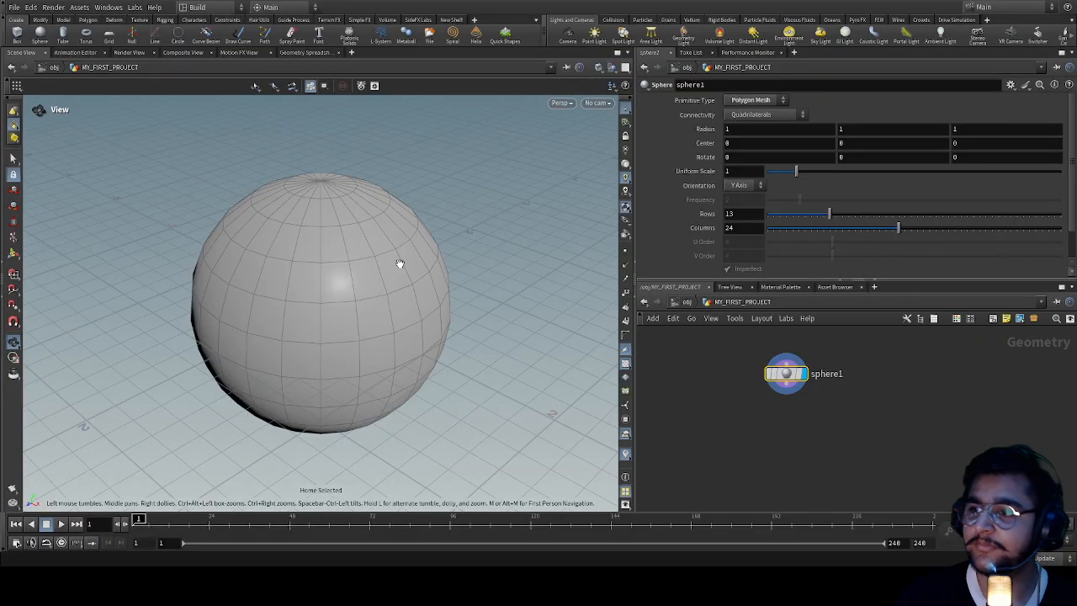
Try changing the sphere's uniform scale and its rotation, including 4.1 on Z, and undo each change
drag(796, 171, 770, 184)
key(ctrl+z)
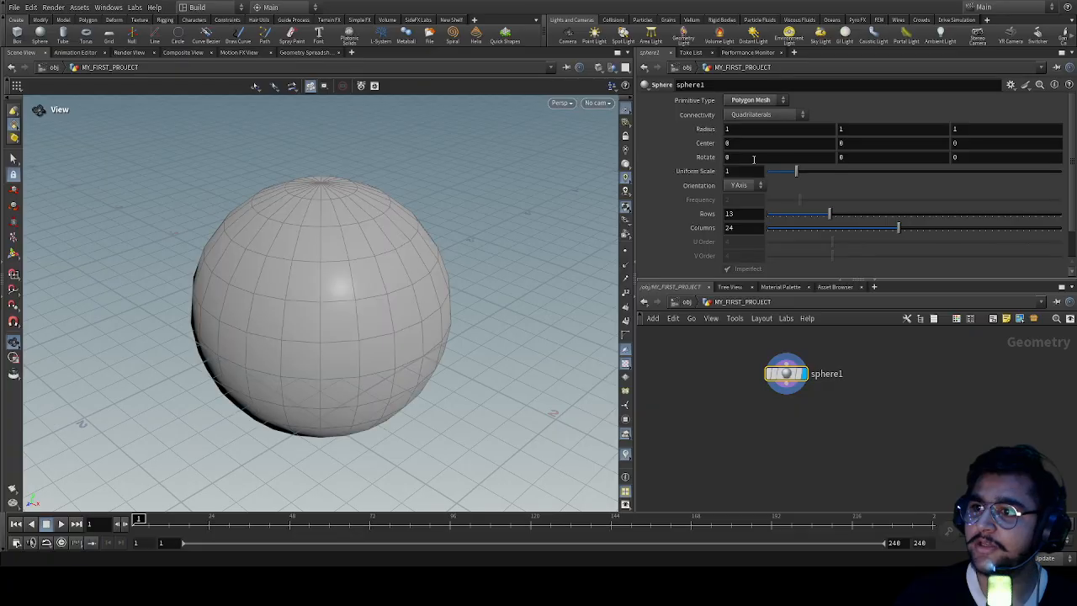
middle_drag(753, 159, 998, 139)
key(ctrl+z)
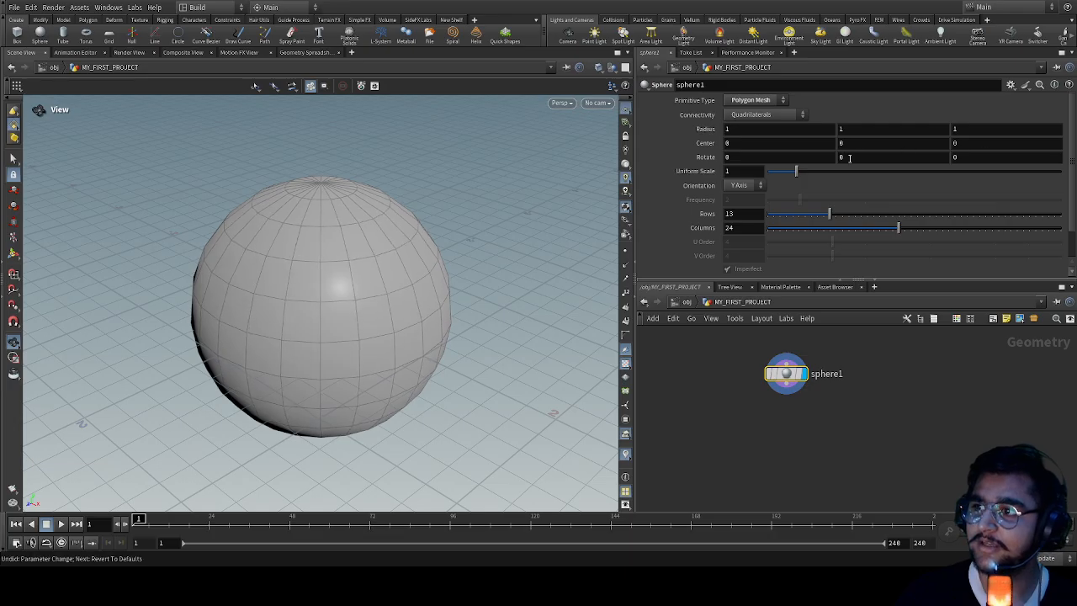
middle_drag(956, 158, 928, 232)
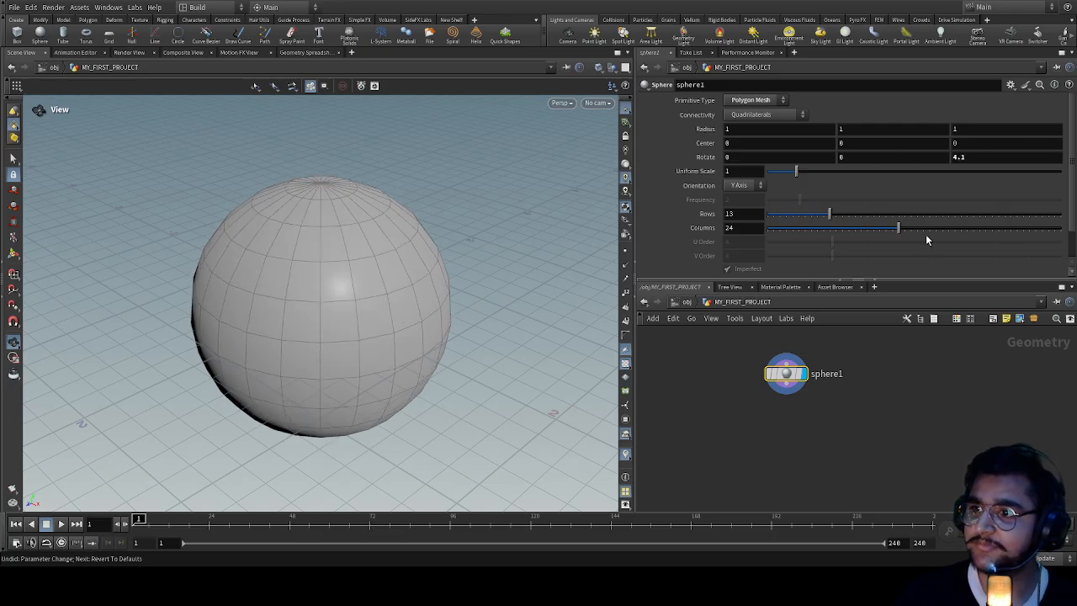
key(ctrl+z)
Try different row and column counts on the sphere, and reset them to the defaults of 13 and 24
drag(836, 226, 1061, 214)
drag(971, 228, 800, 230)
scroll(224, 284, up, 8)
key(ctrl+z)
ctrl+middle_click(706, 216)
ctrl+middle_click(717, 229)
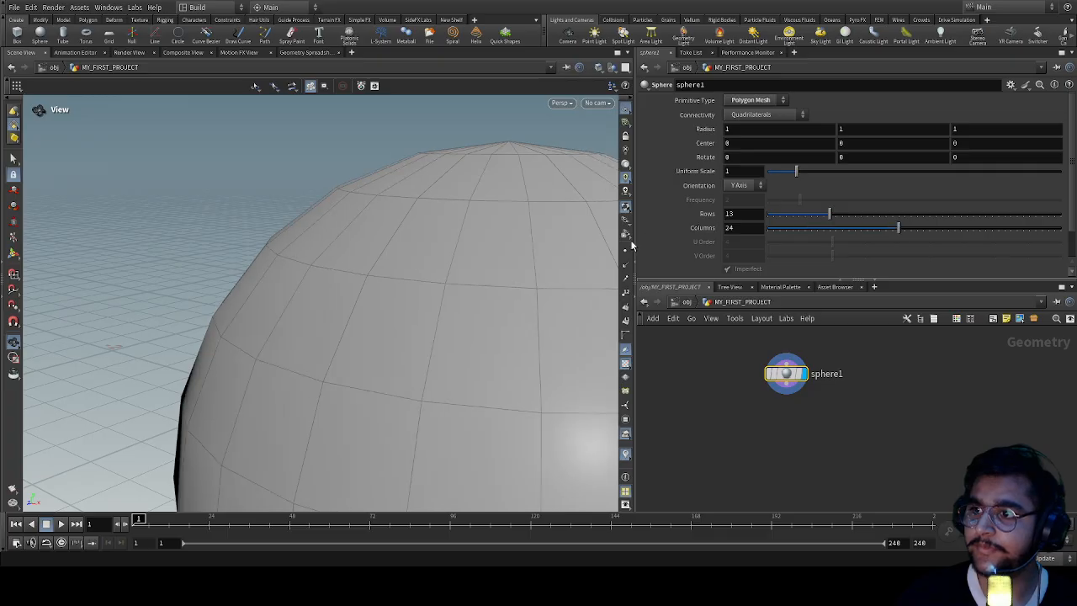
Try the Z Axis orientation on the sphere, compare the pole direction, and return the orientation to Y Axis
scroll(382, 245, down, 2)
middle_drag(382, 245, 261, 200)
scroll(261, 200, down, 3)
middle_drag(176, 238, 378, 257)
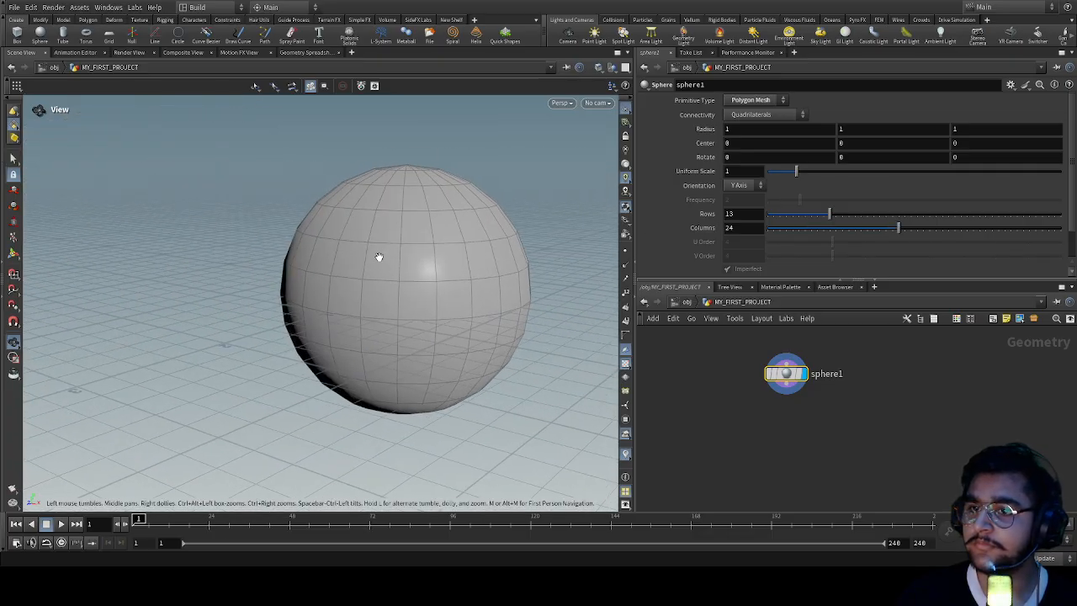
click(729, 217)
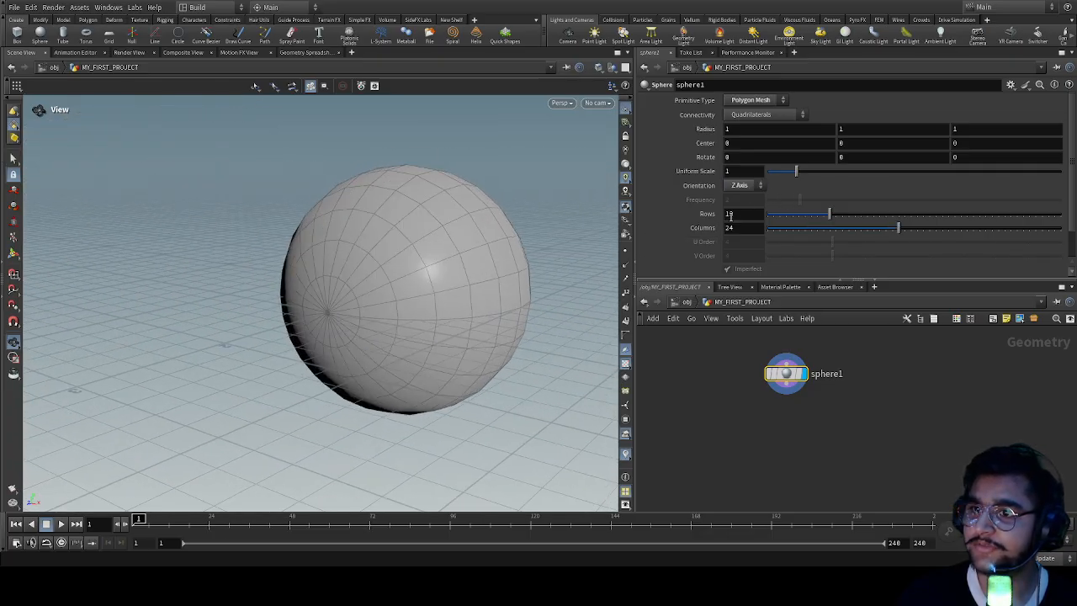
click(749, 188)
click(743, 210)
click(742, 187)
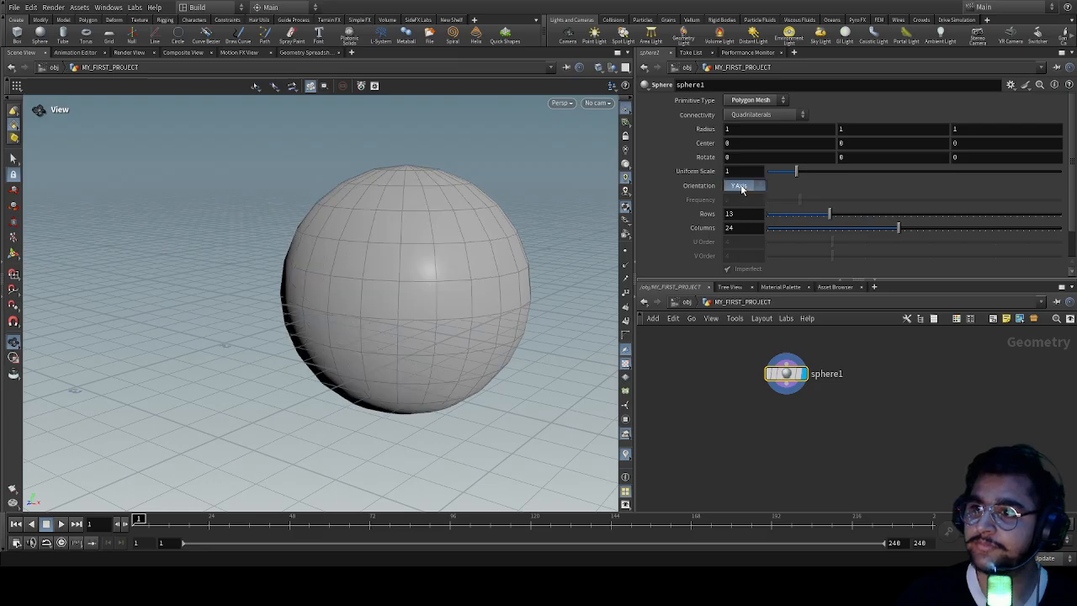
click(739, 198)
click(741, 189)
click(738, 210)
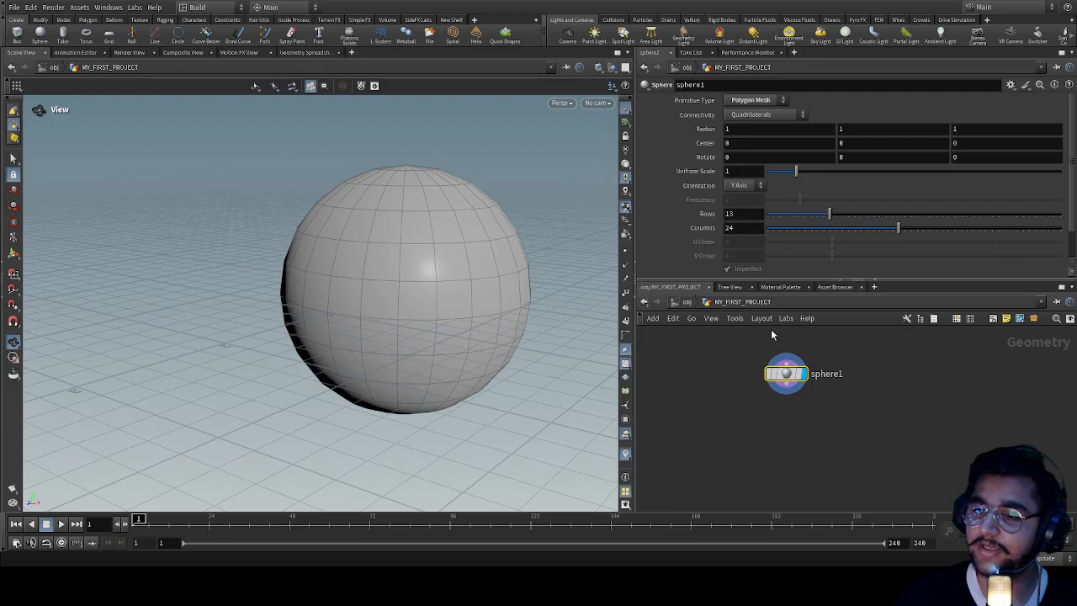
Add a Box node beside sphere1 in the MY_FIRST_PROJECT network
middle_drag(453, 339, 432, 339)
scroll(431, 338, down, 1)
mouse_move(878, 369)
middle_down()
mouse_move(866, 356)
mouse_move(860, 366)
middle_up()
drag(881, 338, 739, 402)
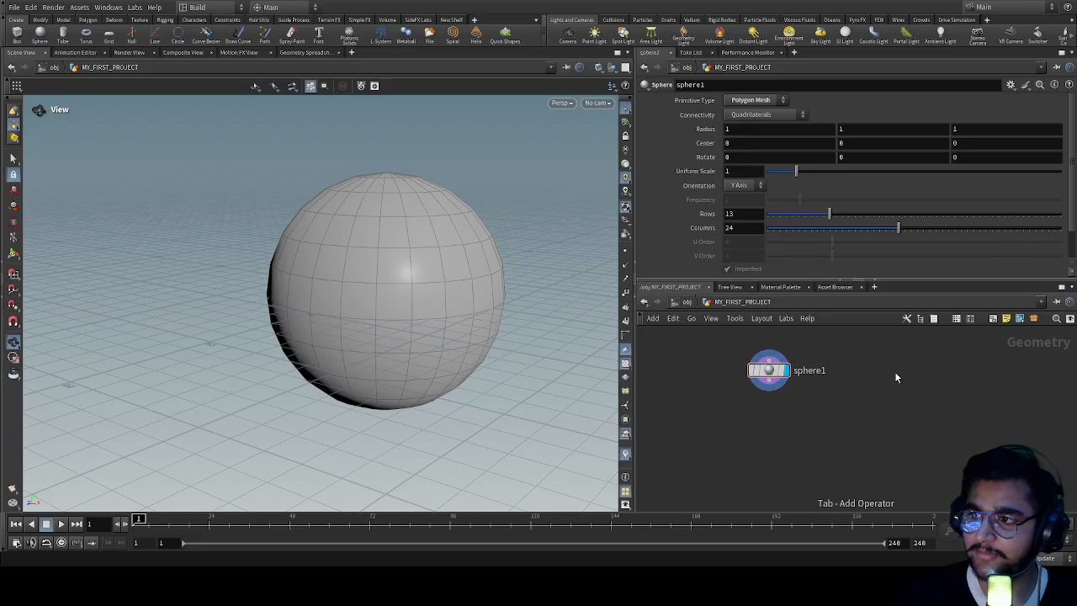
key(Tab)
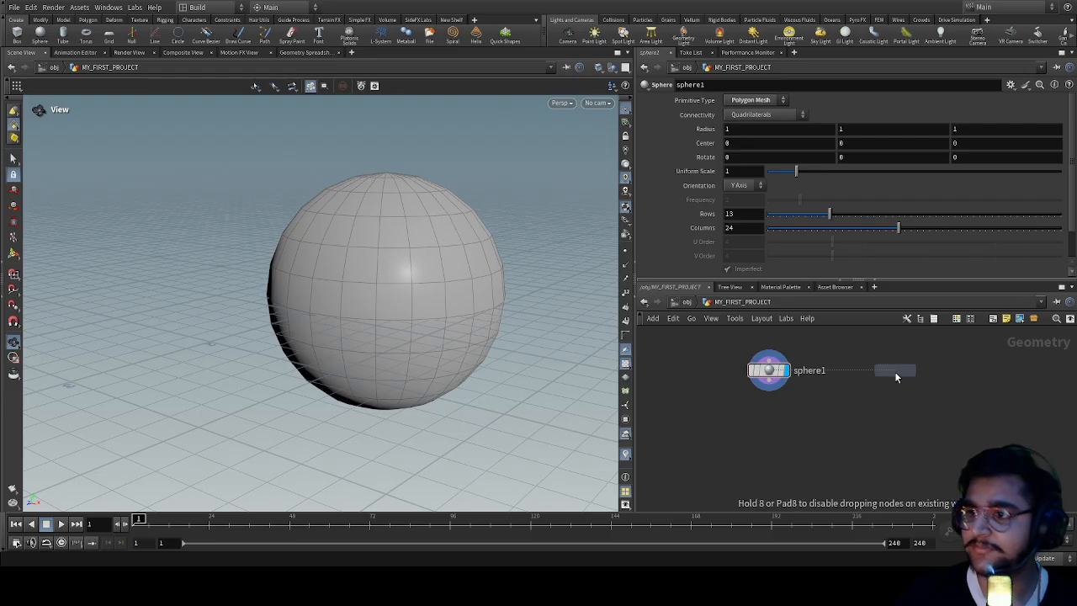
click(895, 371)
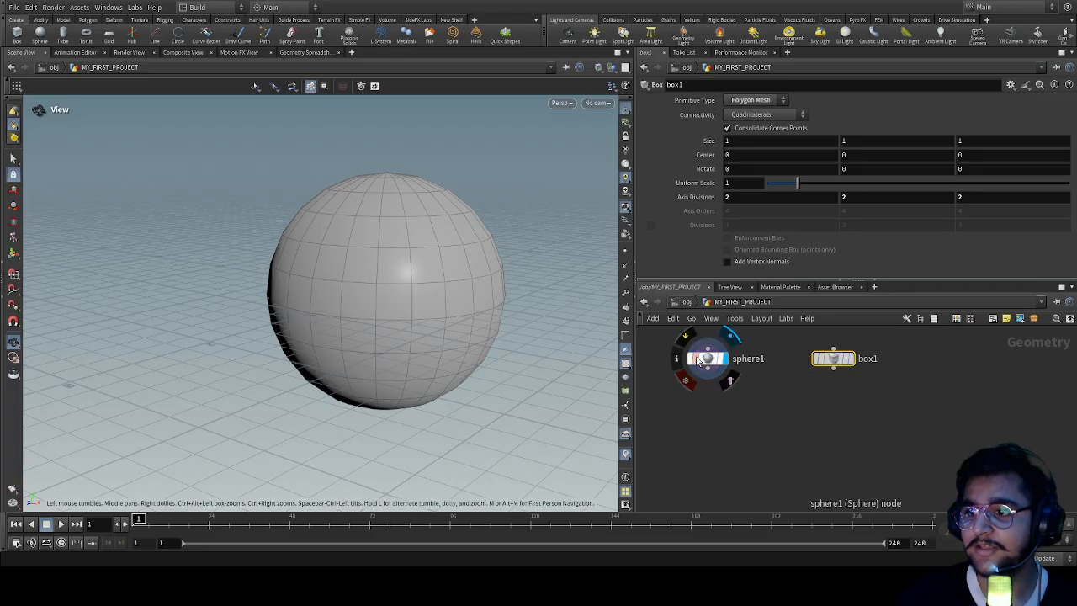
Turn on the display flag of the box1 node so the viewport shows the box instead of the sphere
scroll(850, 368, up, 4)
middle_drag(841, 374, 804, 427)
scroll(766, 471, up, 1)
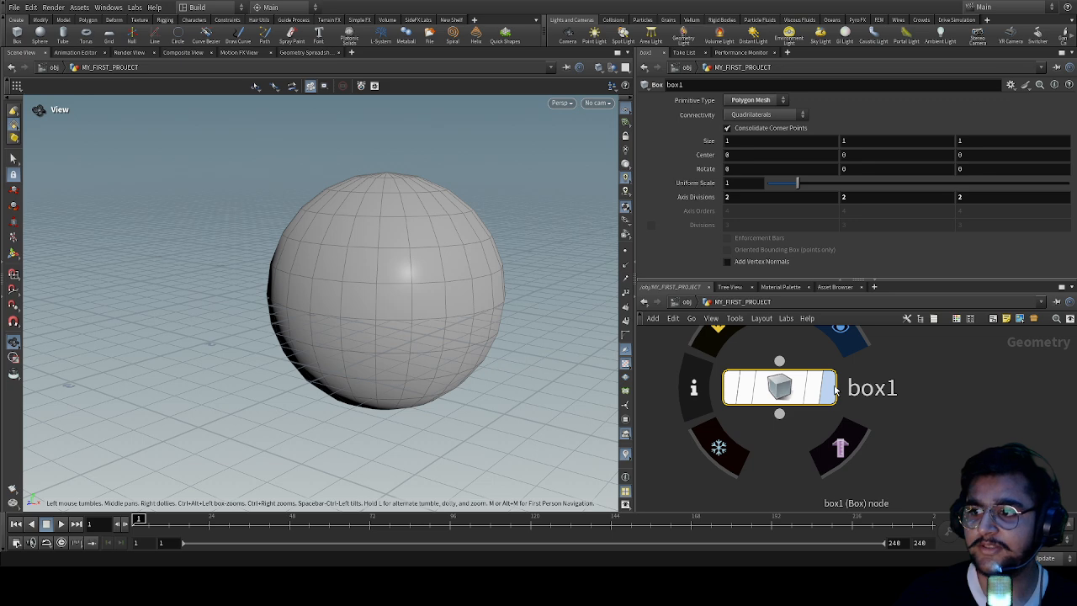
click(833, 388)
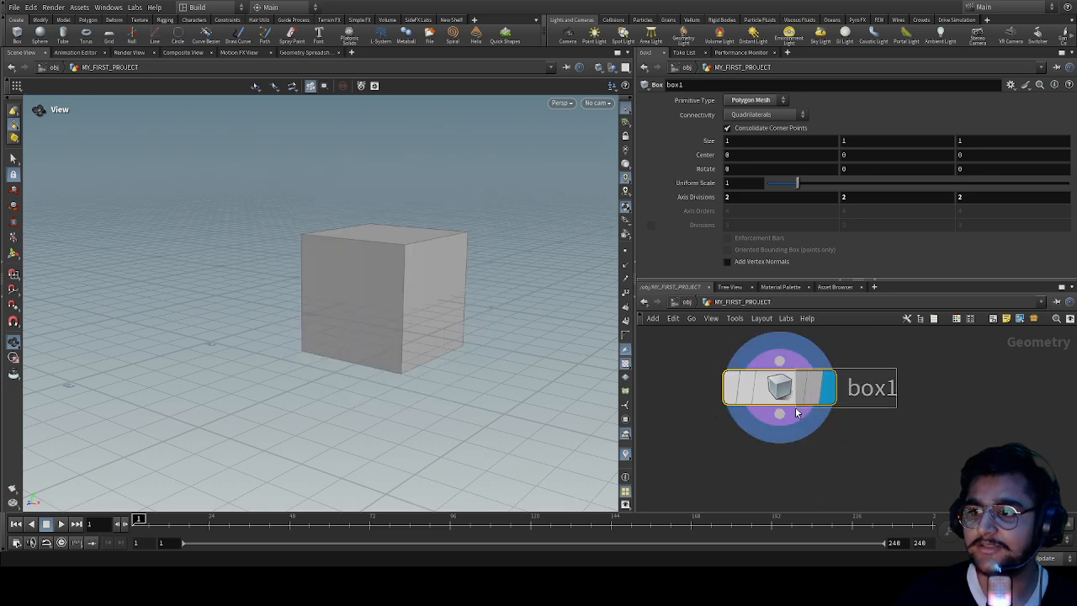
mouse_move(833, 408)
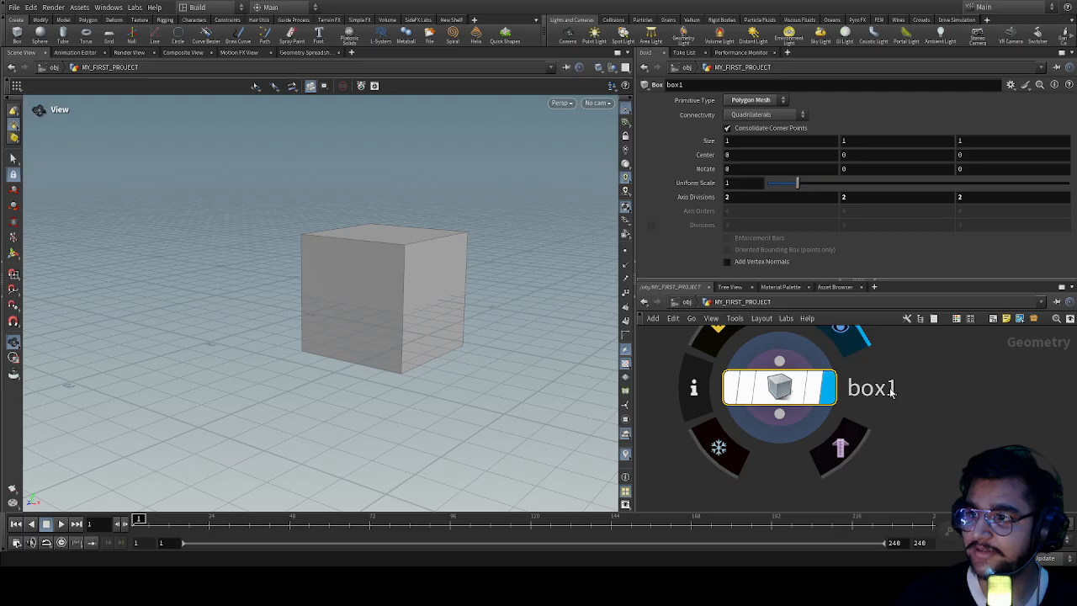
Move the display flag from box1 to sphere1 and back to box1 to compare what the viewport shows
scroll(904, 389, down, 4)
middle_drag(544, 356, 466, 354)
scroll(465, 354, down, 1)
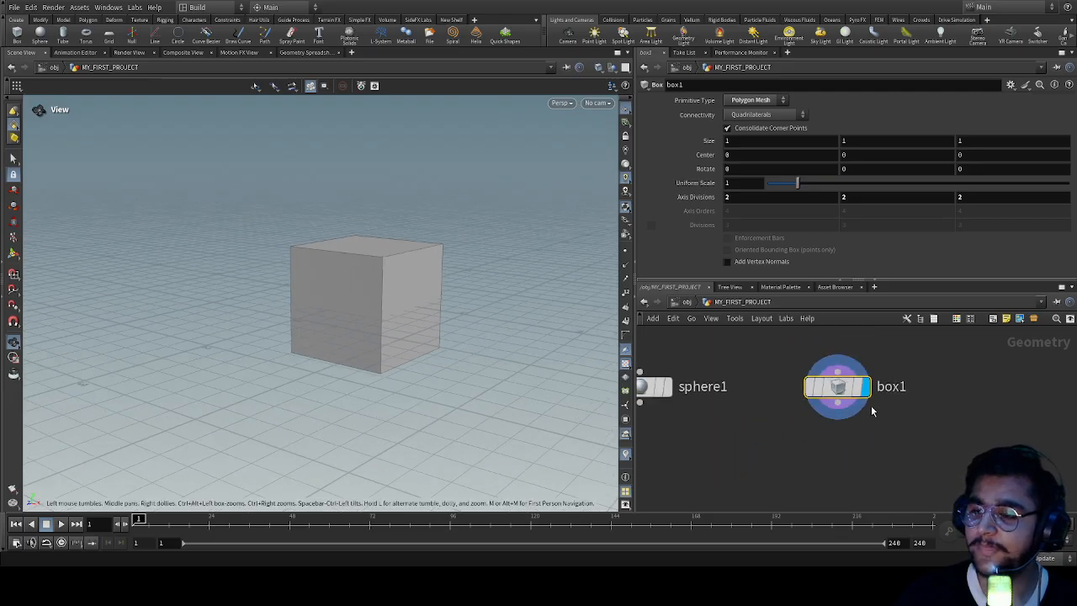
middle_drag(722, 431, 829, 416)
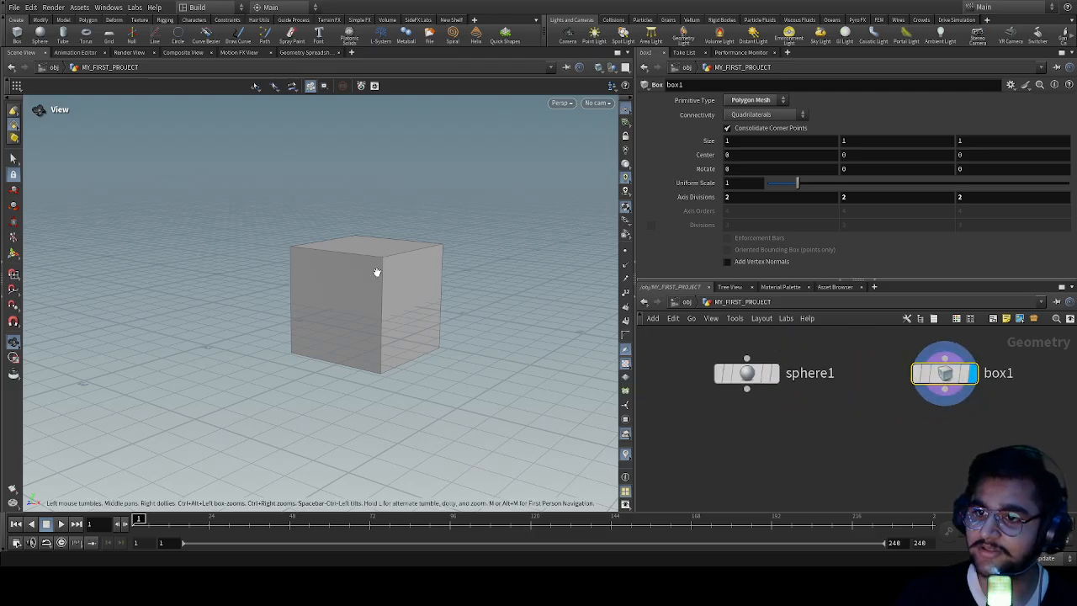
click(778, 389)
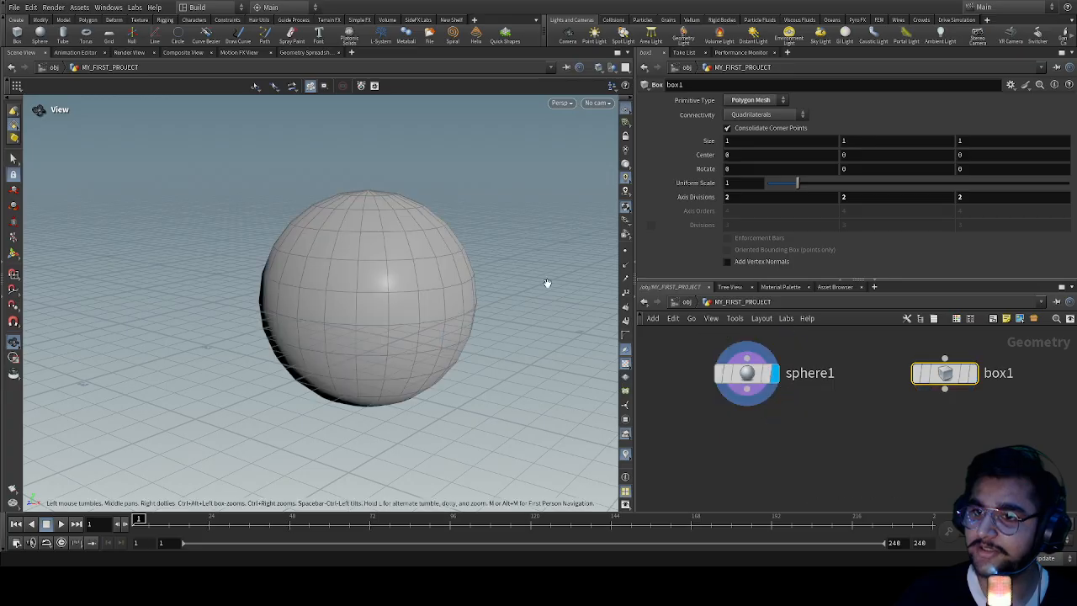
click(973, 374)
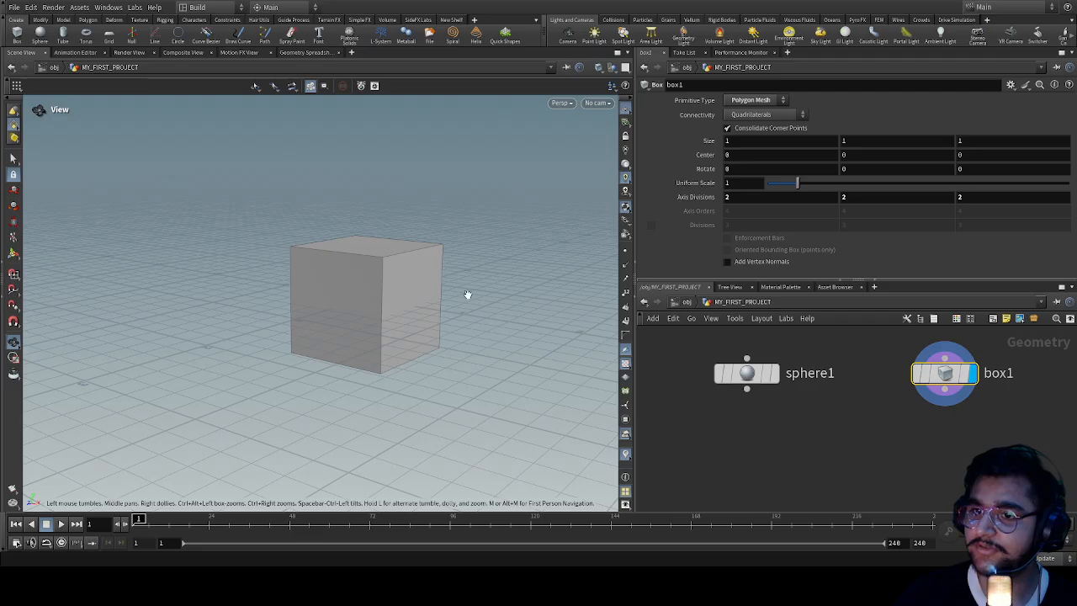
middle_drag(379, 204, 335, 214)
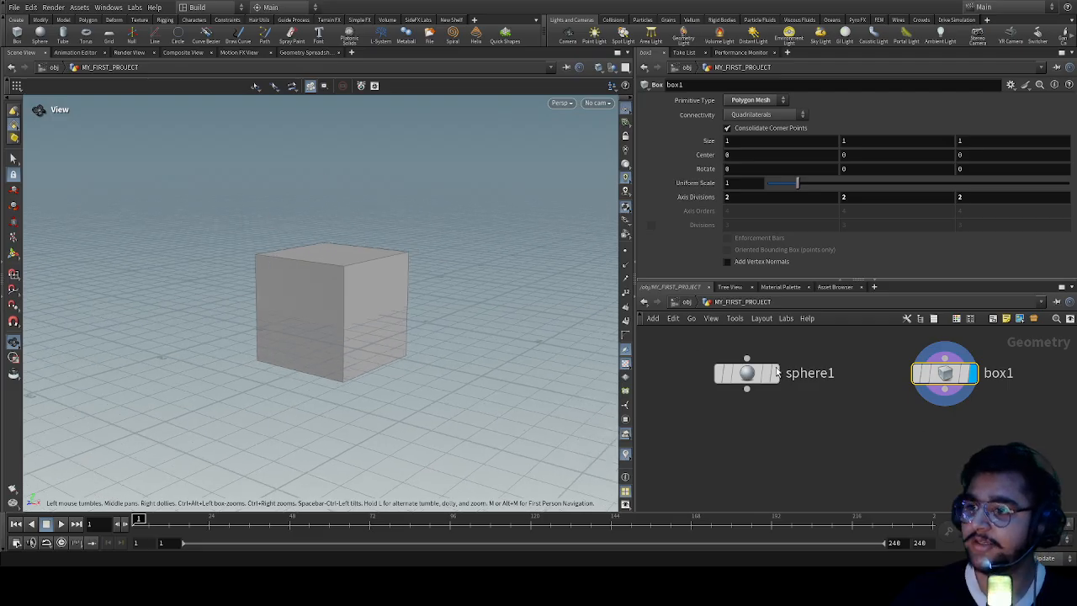
Try a uniform scale of 3.41 on box1 and undo the parameter changes
mouse_move(960, 360)
drag(1019, 348, 908, 408)
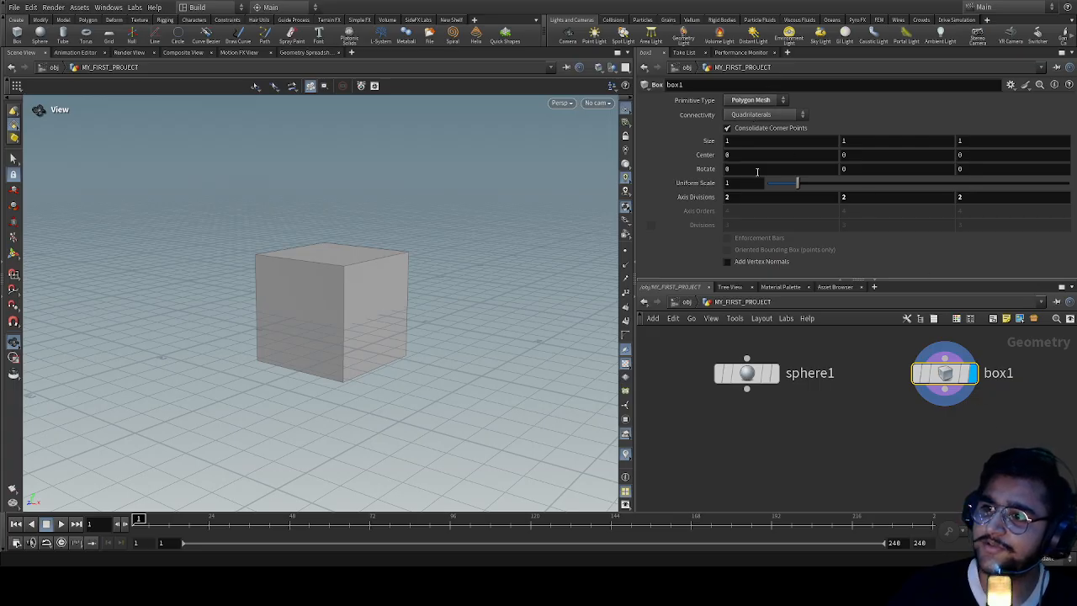
drag(798, 182, 870, 182)
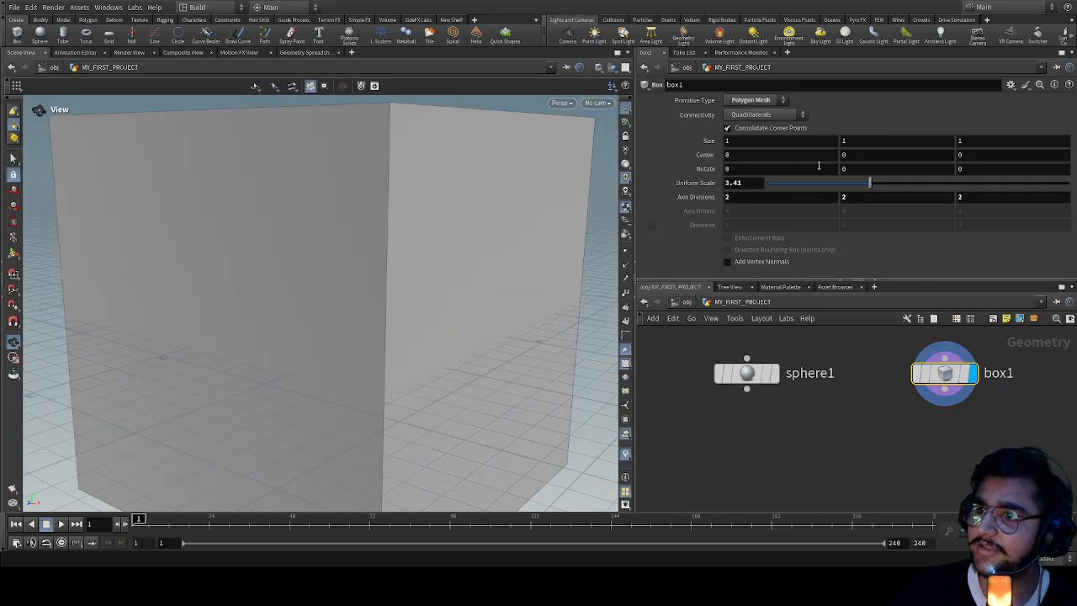
key(ctrl+z)
click(771, 142)
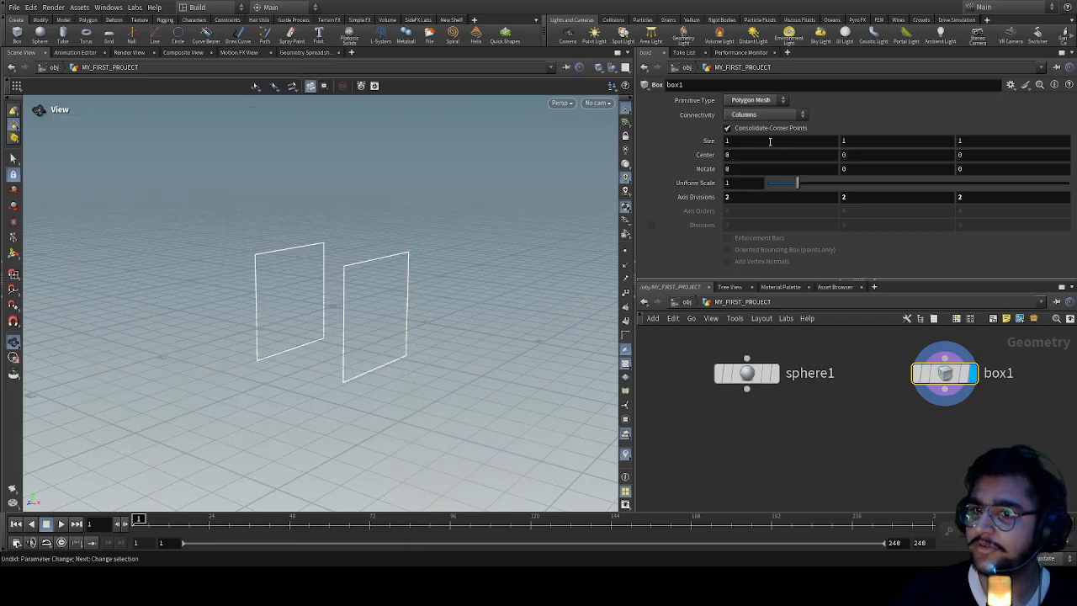
key(ctrl+z)
click(796, 392)
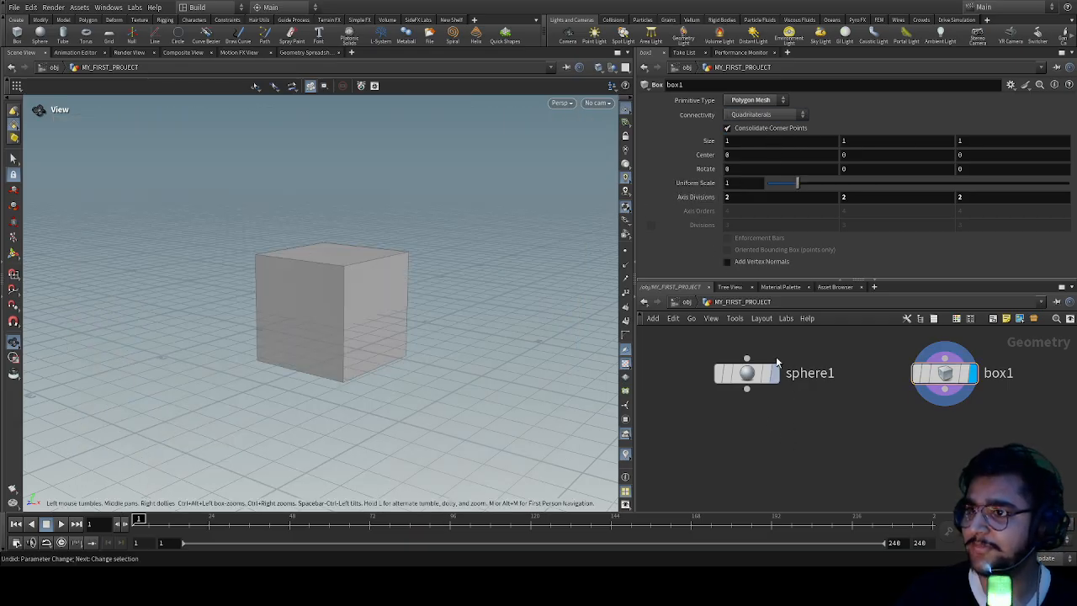
middle_drag(747, 197, 1006, 201)
key(ctrl+z)
key(ctrl+z)
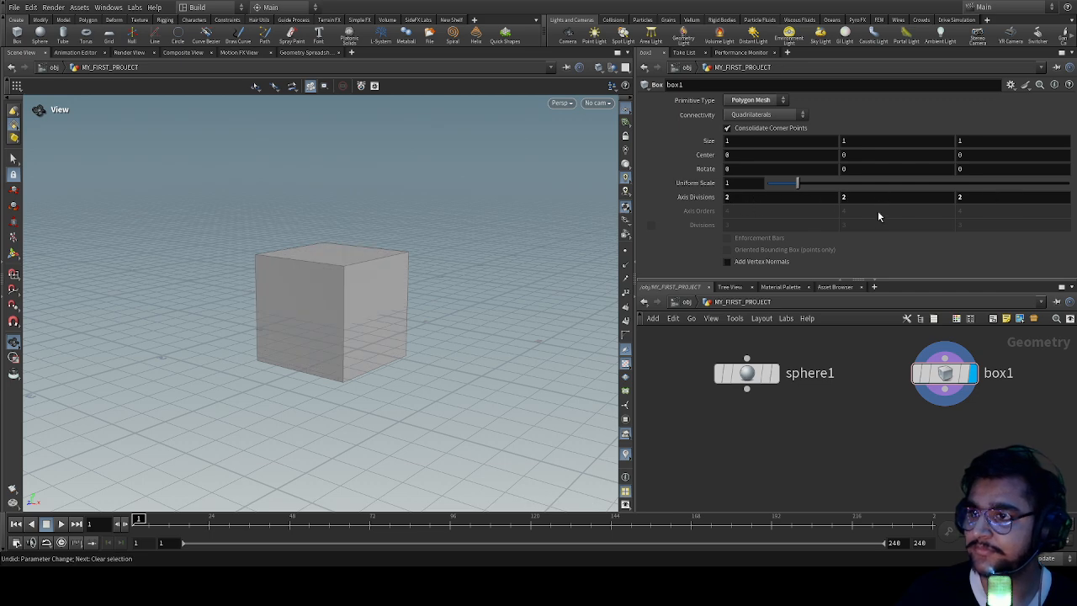
Turn on the template flag of sphere1 so the sphere shows as a wireframe reference around the box
middle_drag(815, 409, 799, 412)
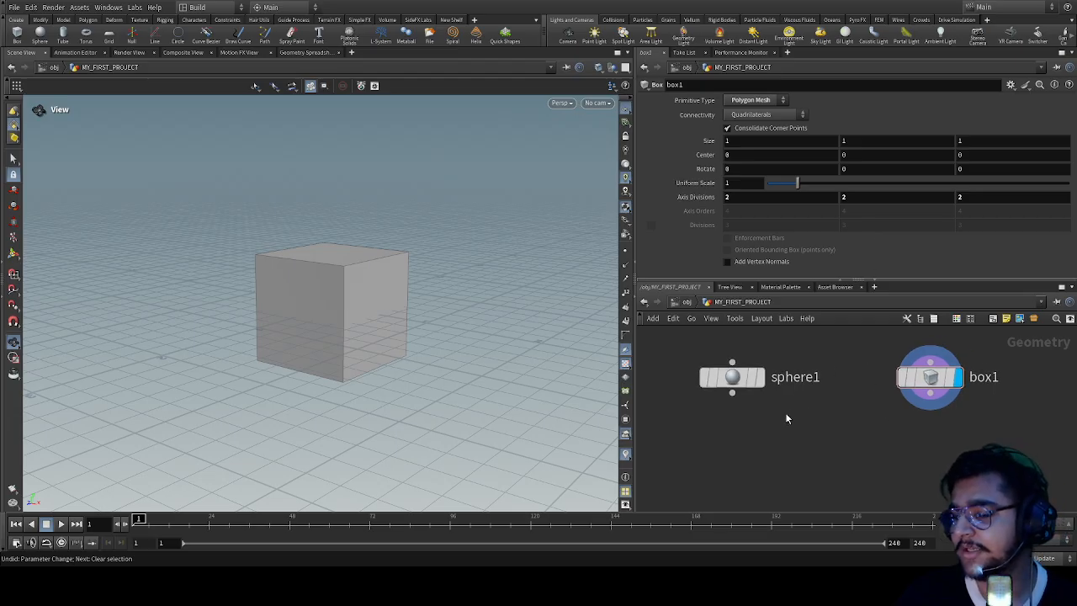
mouse_move(745, 385)
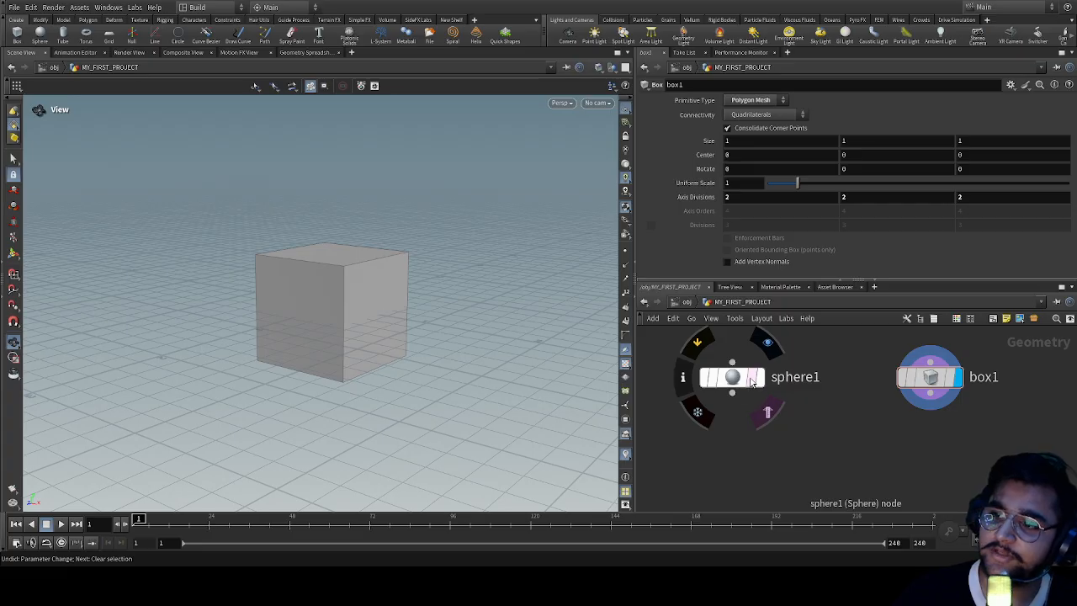
click(754, 383)
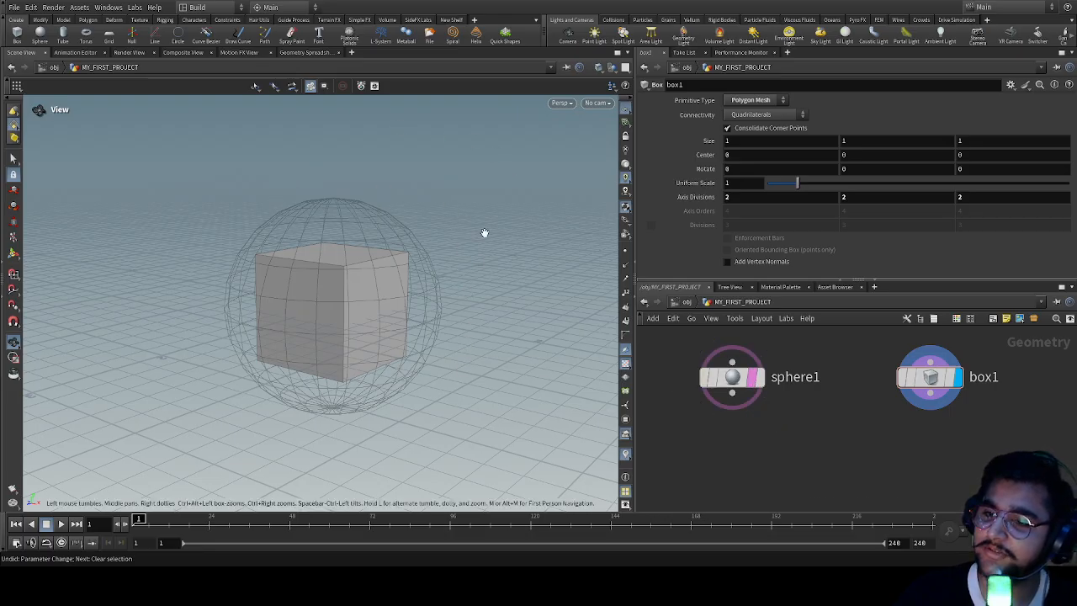
mouse_move(754, 387)
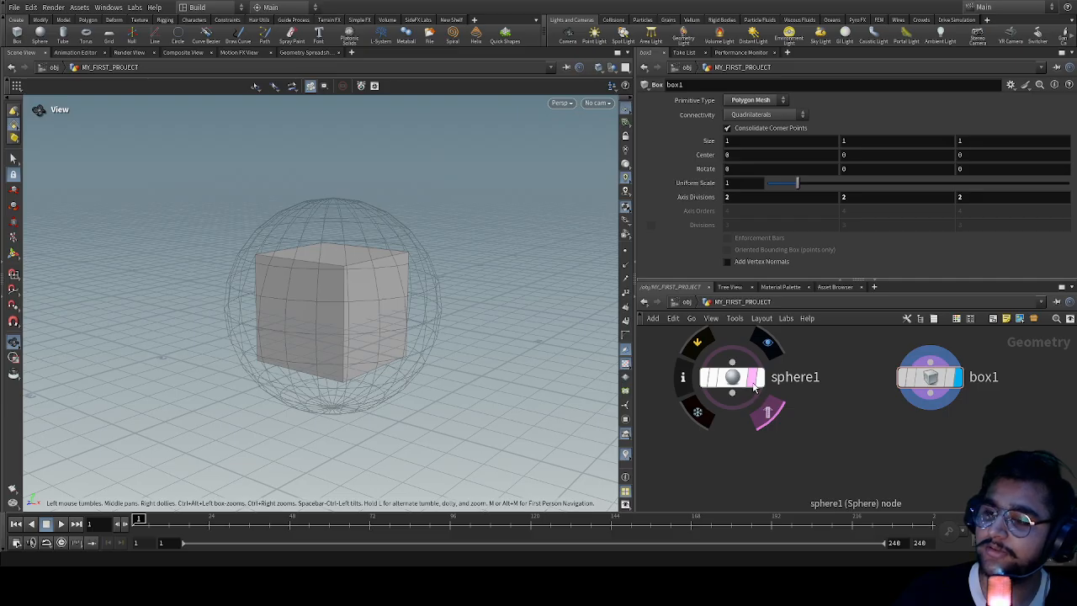
Reduce the uniform scale of box1 to 0.71 and inspect the box inside the sphere wireframe
click(909, 374)
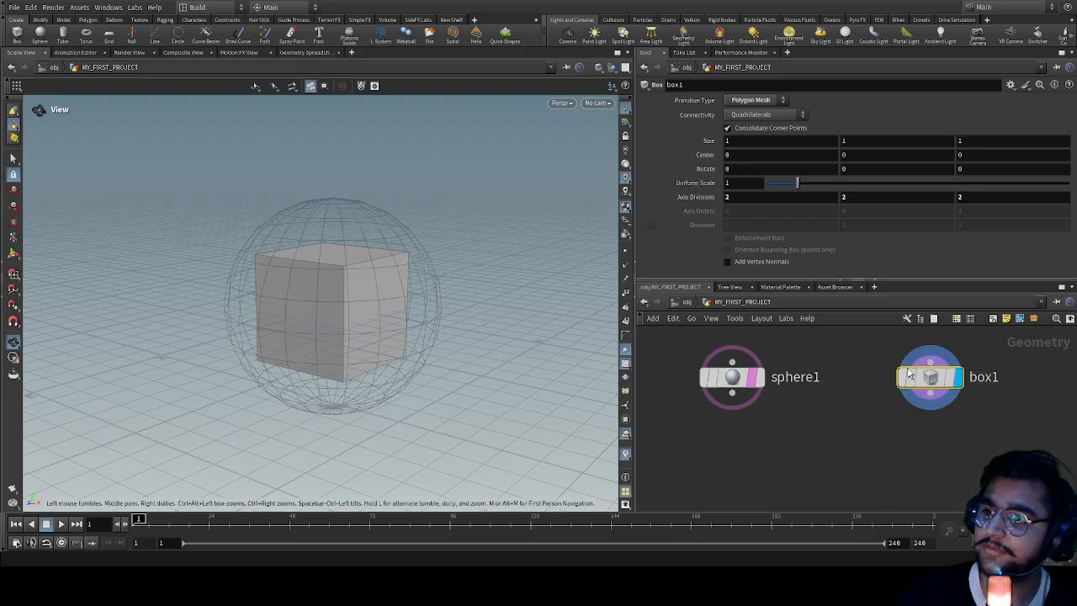
mouse_move(797, 183)
mouse_down()
mouse_move(779, 181)
mouse_move(789, 191)
mouse_up()
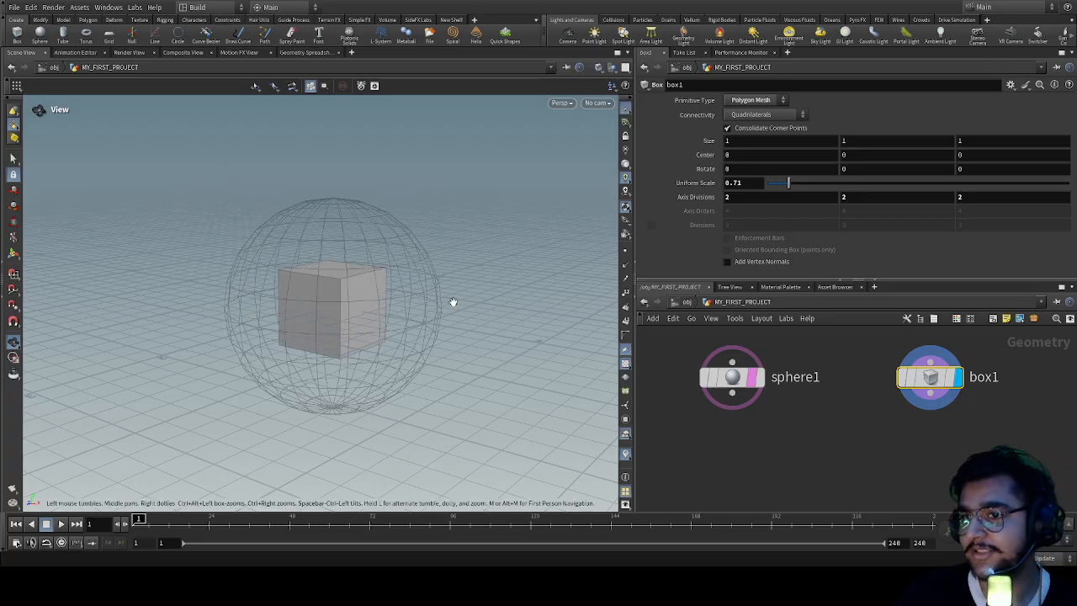
drag(431, 307, 380, 308)
scroll(380, 308, up, 4)
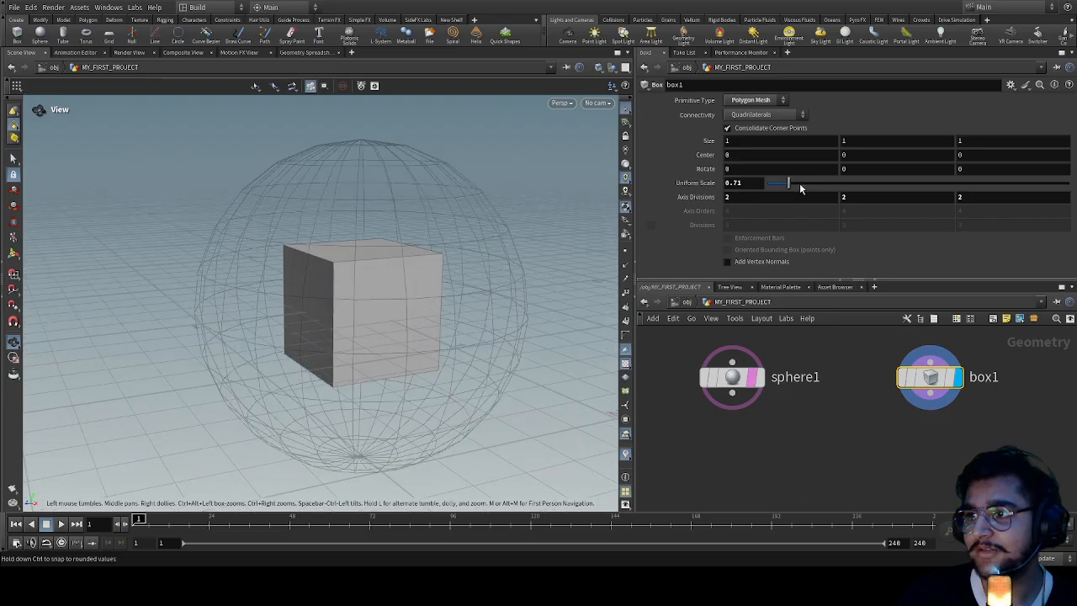
Try a uniform scale of 1.36 on box1, undo it, and view the box and sphere from another angle
drag(800, 183, 811, 196)
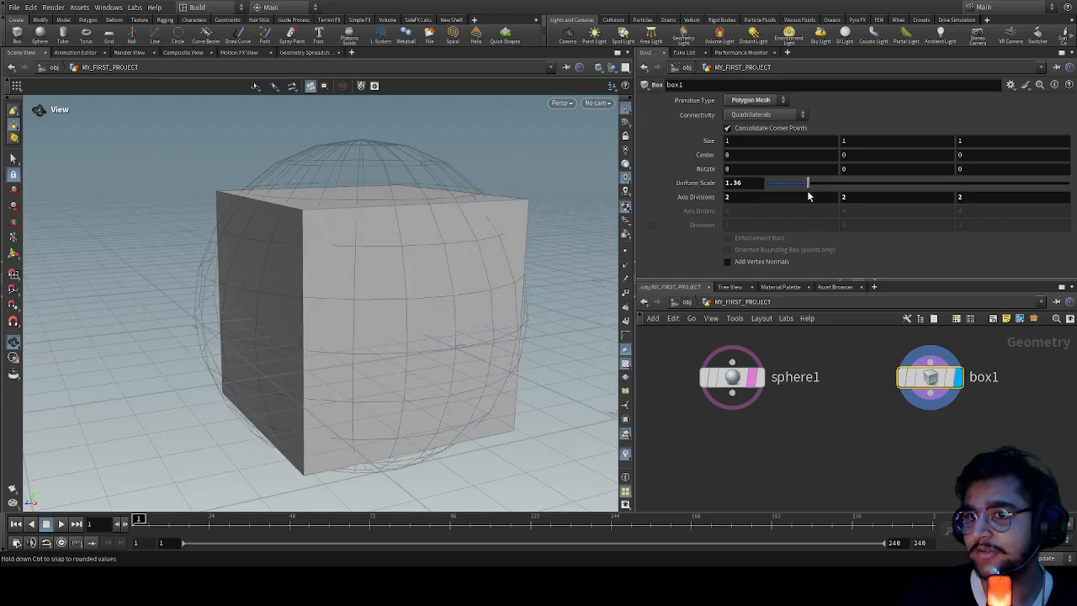
key(ctrl+z)
drag(337, 371, 435, 363)
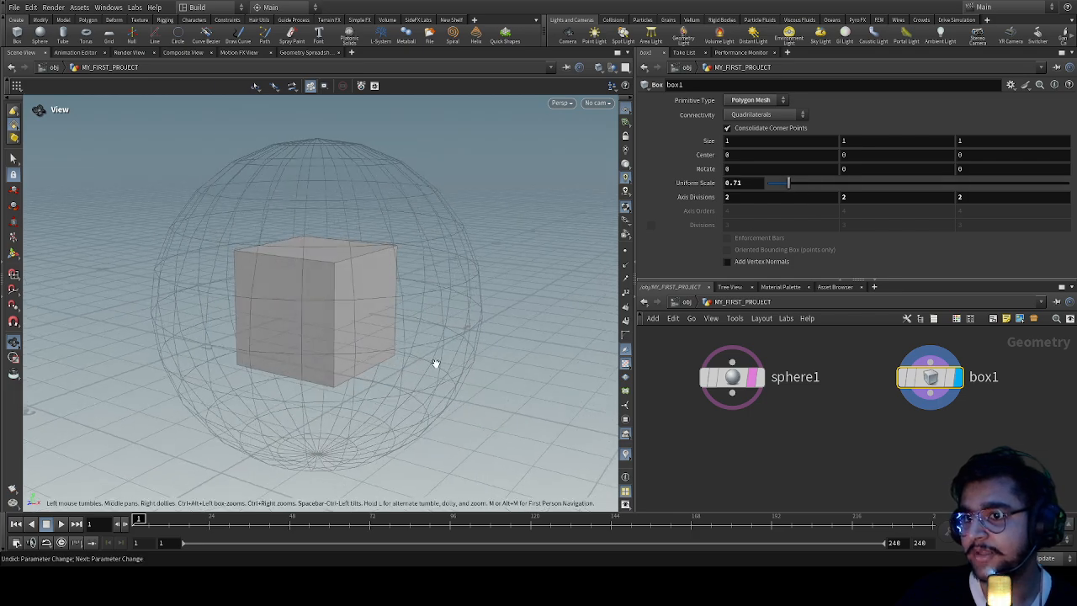
scroll(430, 325, down, 4)
drag(430, 325, 421, 309)
Turn off the template flag of sphere1 and toggle its bypass flag on and off
click(757, 383)
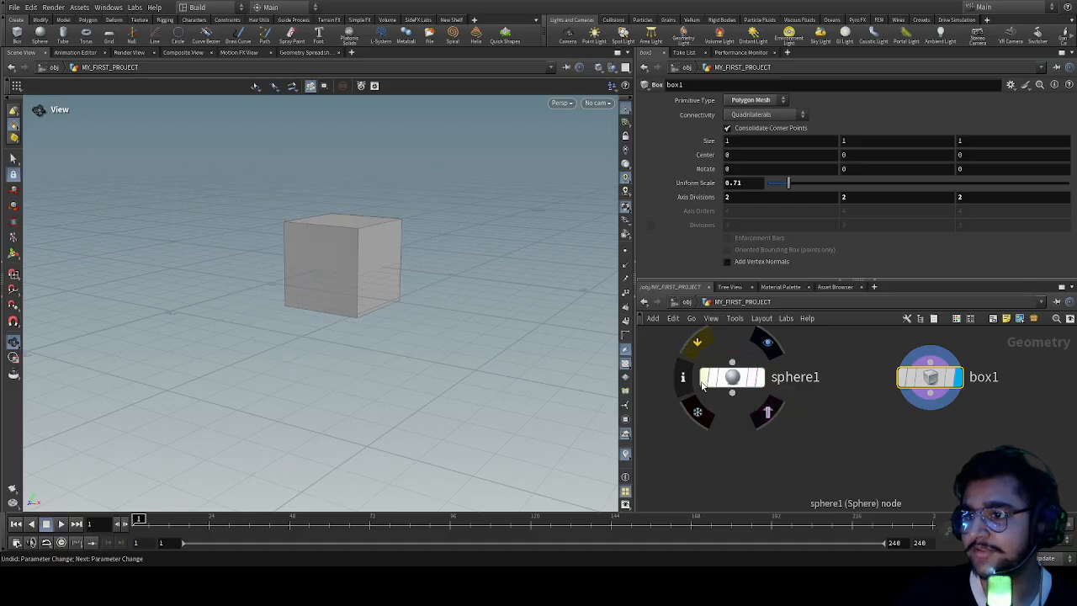
click(703, 379)
click(703, 379)
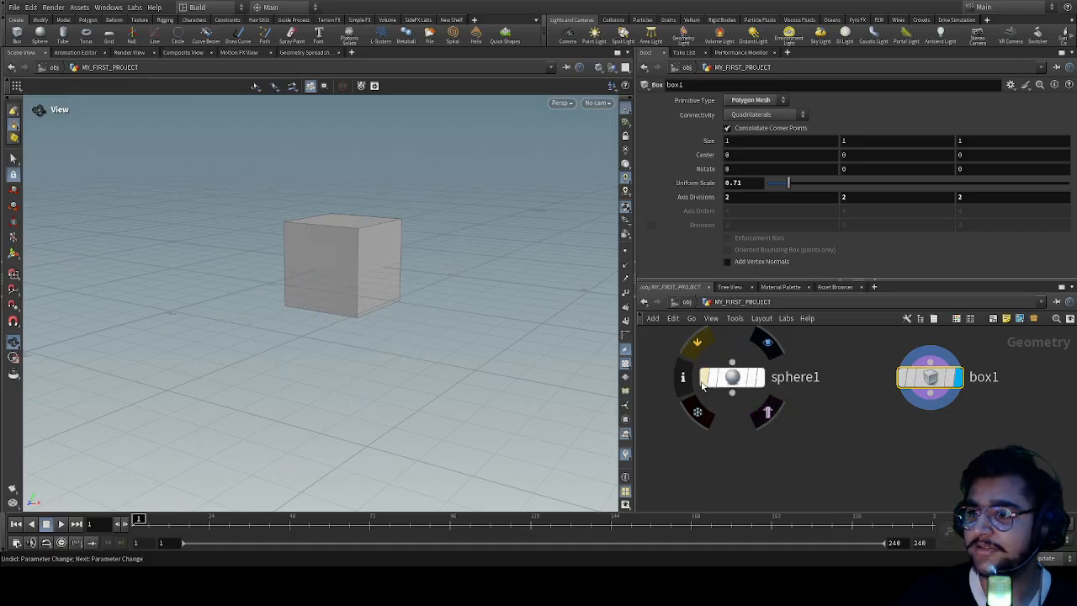
click(703, 379)
click(703, 381)
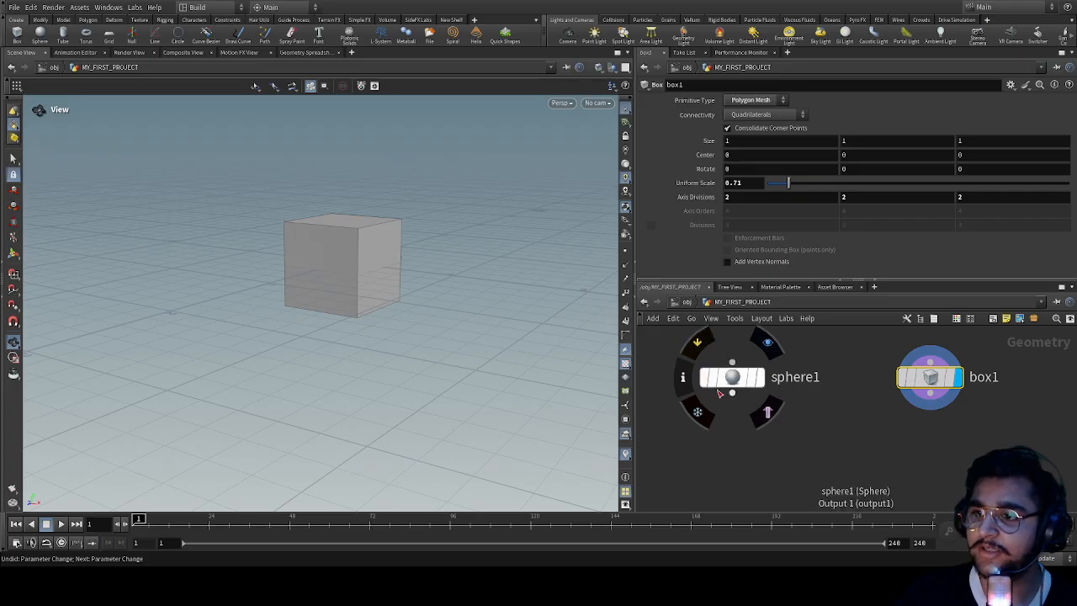
click(715, 389)
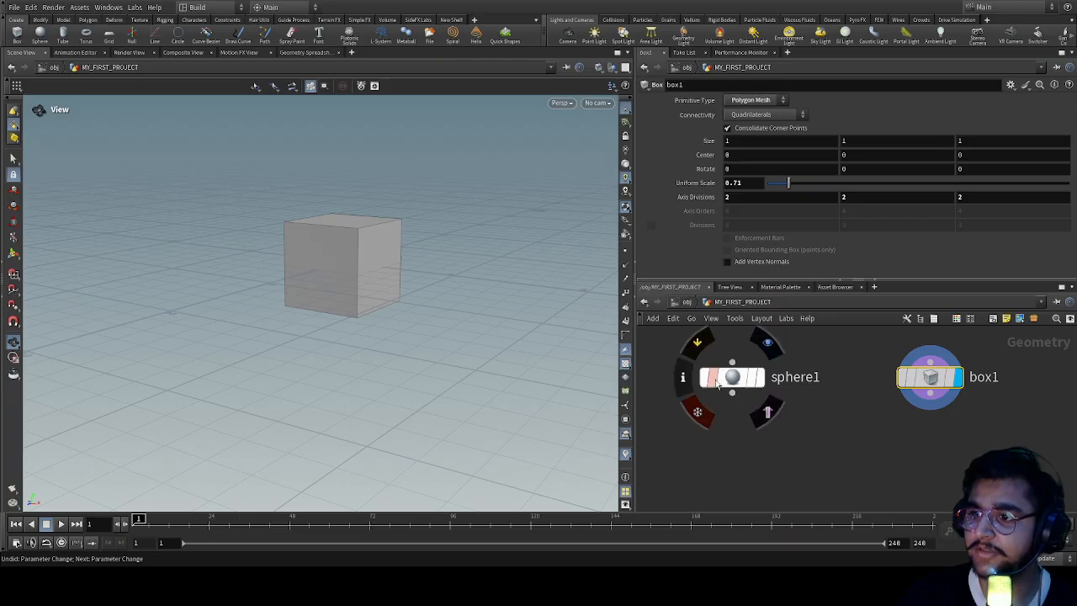
Add a Transform node to the MY_FIRST_PROJECT network and place it directly below sphere1
scroll(842, 421, down, 3)
middle_drag(847, 423, 819, 410)
scroll(746, 408, down, 2)
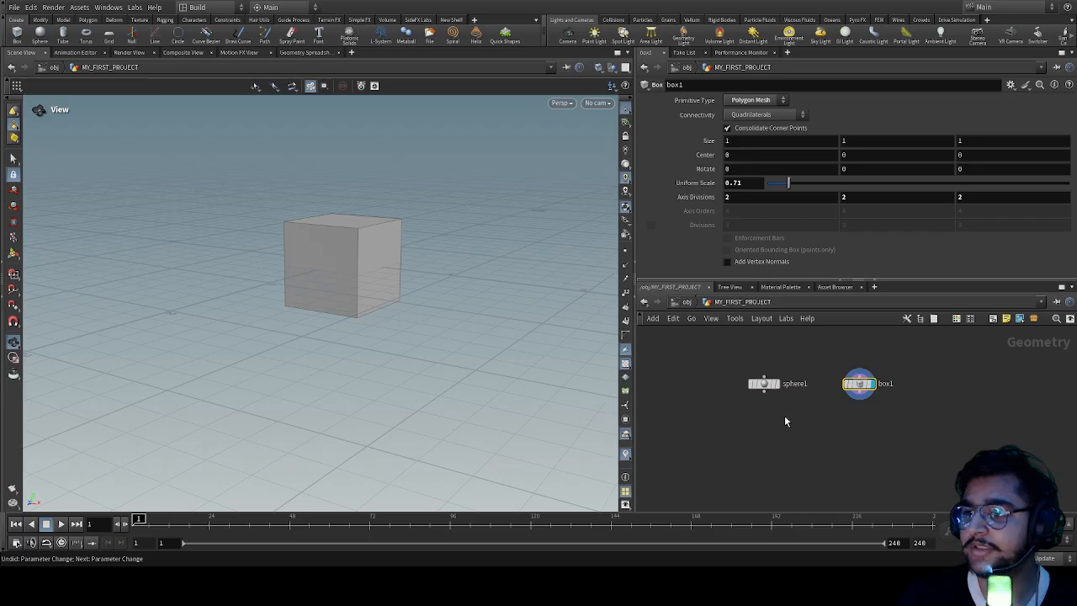
key(Tab)
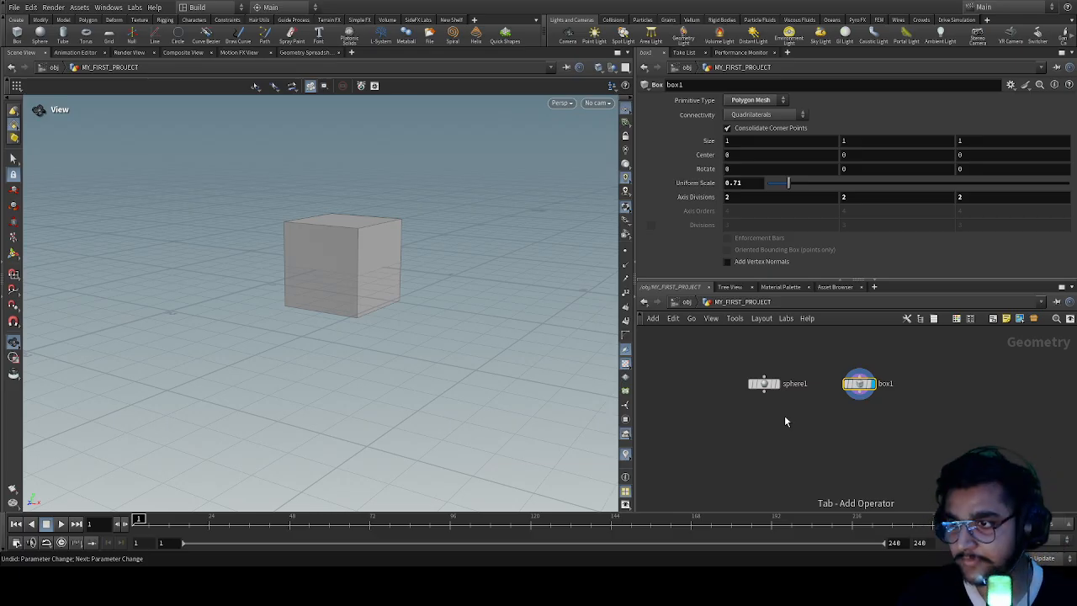
key(Return)
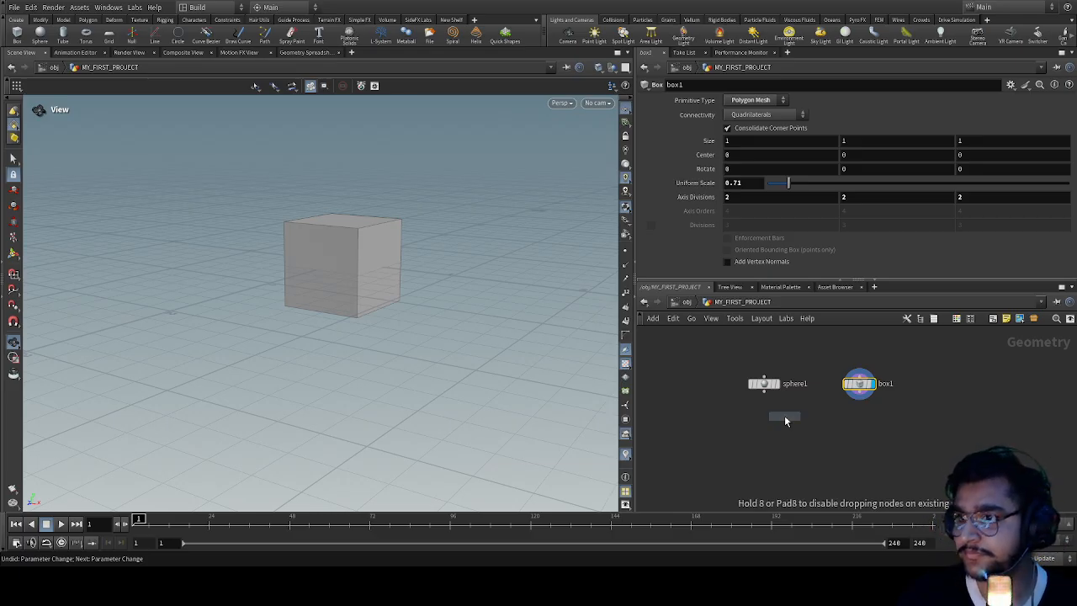
click(782, 417)
scroll(775, 430, up, 2)
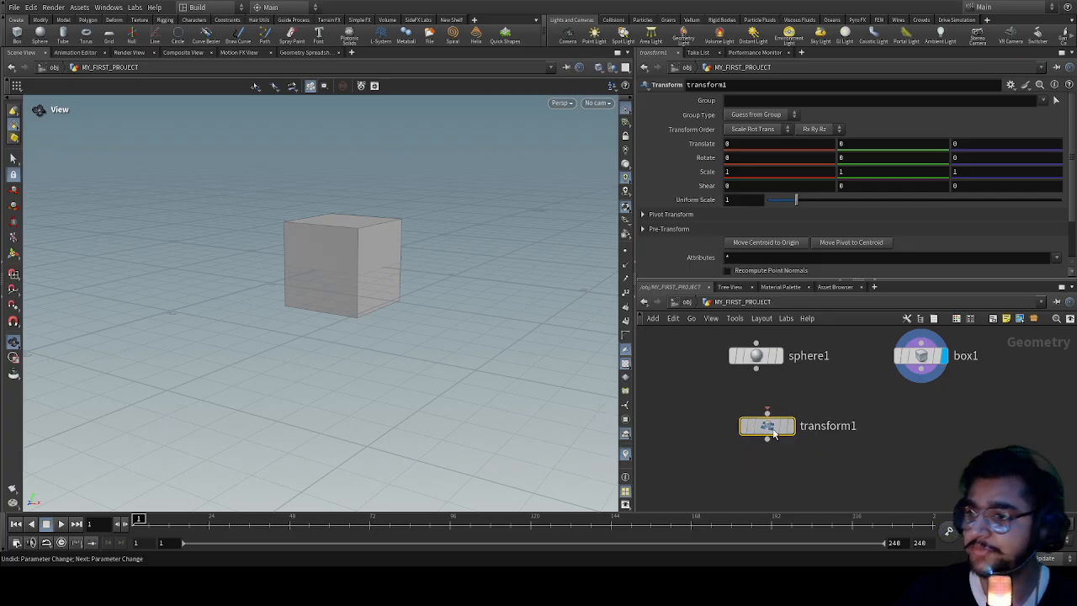
drag(775, 433, 763, 451)
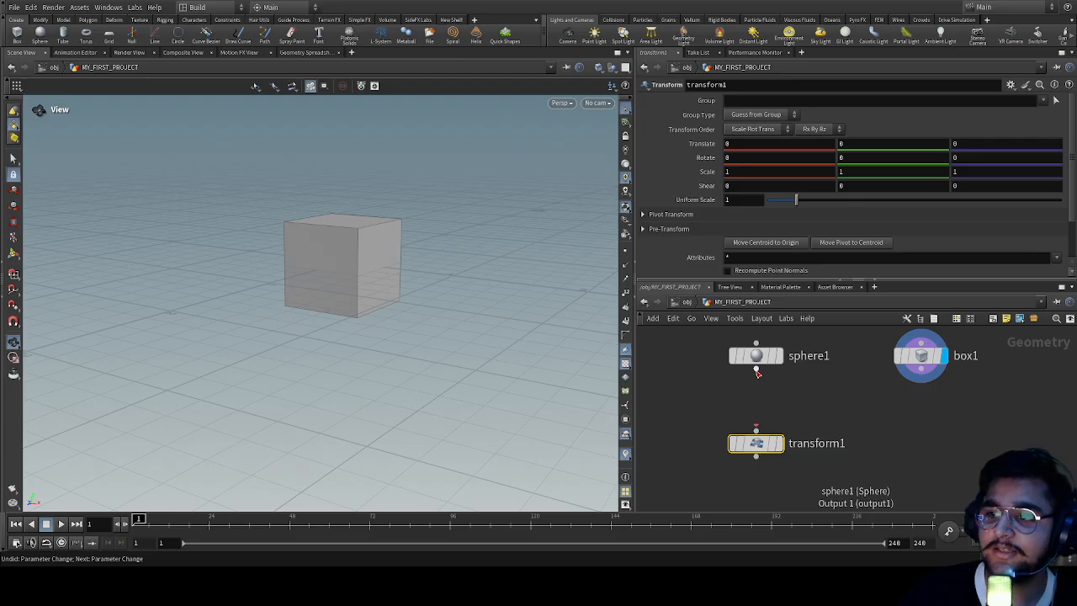
Connect the output of sphere1 to the input of transform1 and turn on the display flag of transform1
click(757, 370)
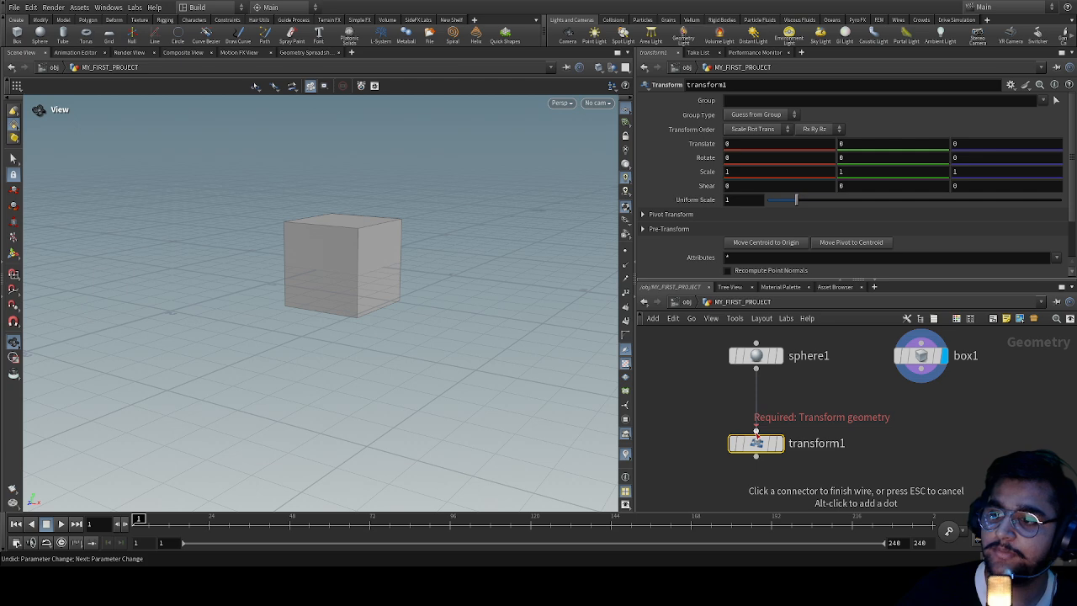
click(757, 431)
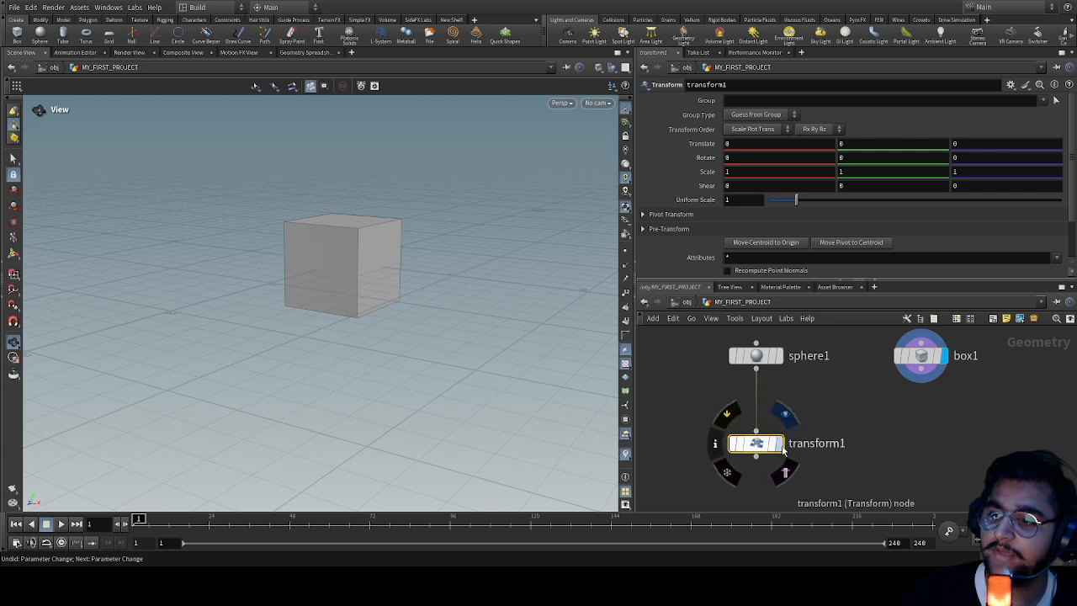
click(782, 450)
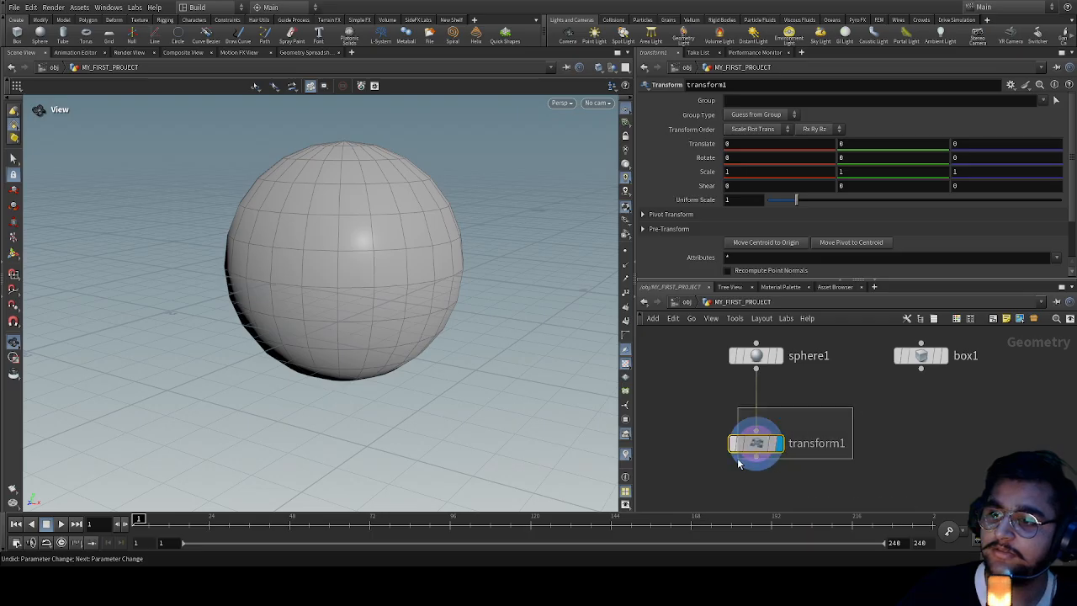
Compare the parameters of transform1 and sphere1, and set the display flag on sphere1 with that node selected
mouse_move(871, 364)
mouse_down()
mouse_move(759, 428)
mouse_move(728, 342)
mouse_move(794, 452)
mouse_move(753, 456)
mouse_up()
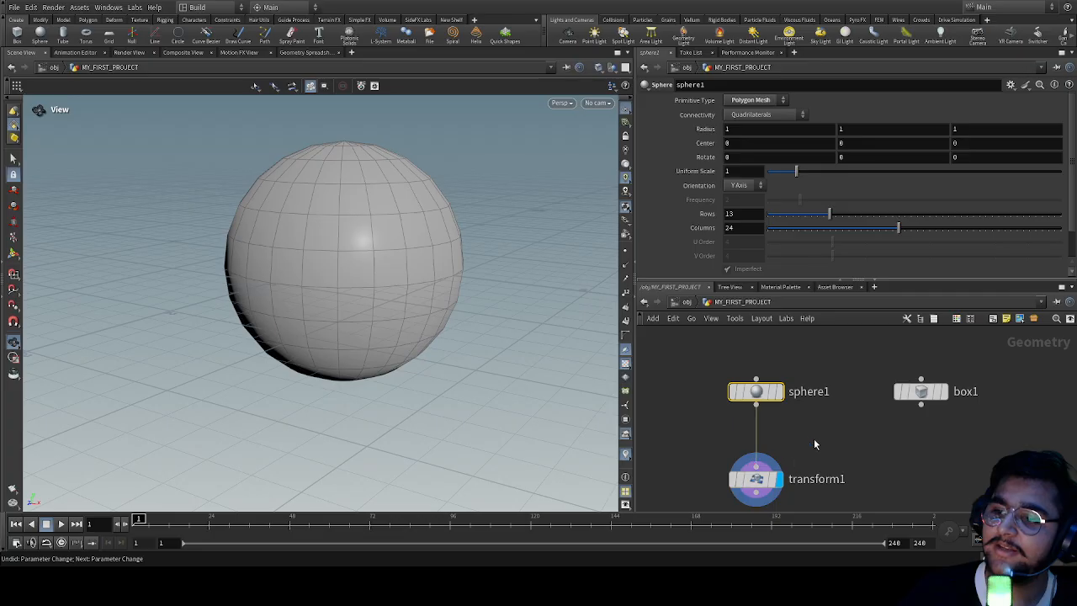
middle_drag(814, 439, 815, 400)
drag(816, 401, 680, 511)
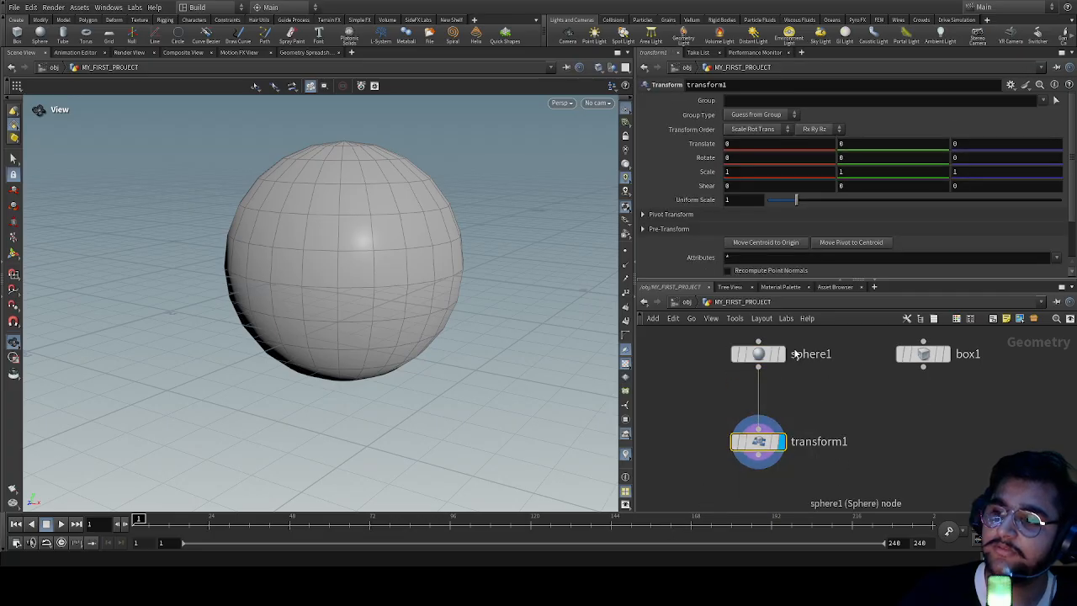
drag(829, 384, 713, 336)
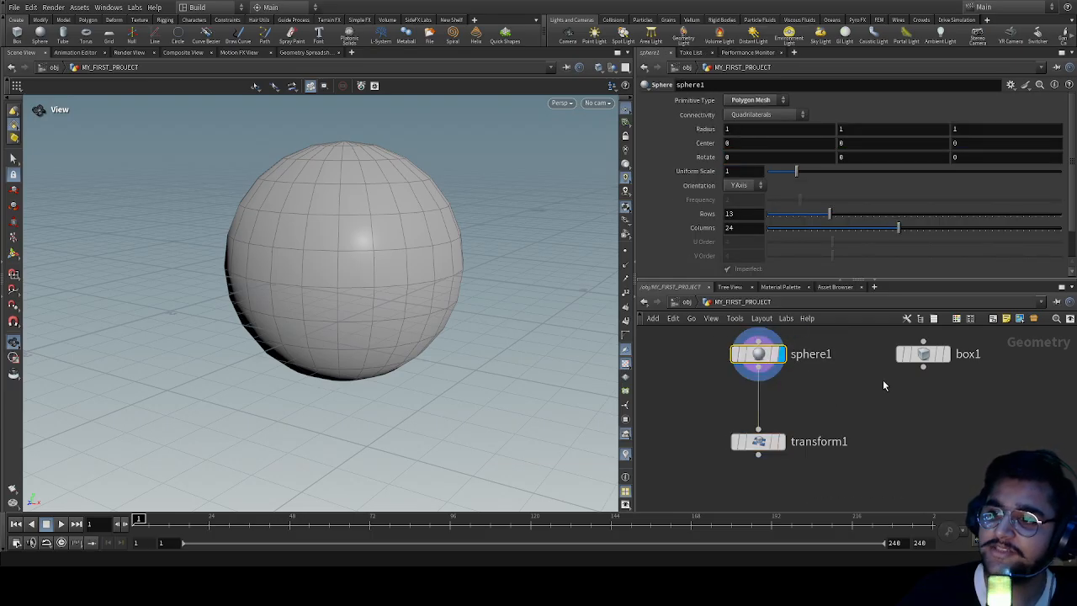
drag(882, 383, 713, 339)
drag(848, 407, 681, 336)
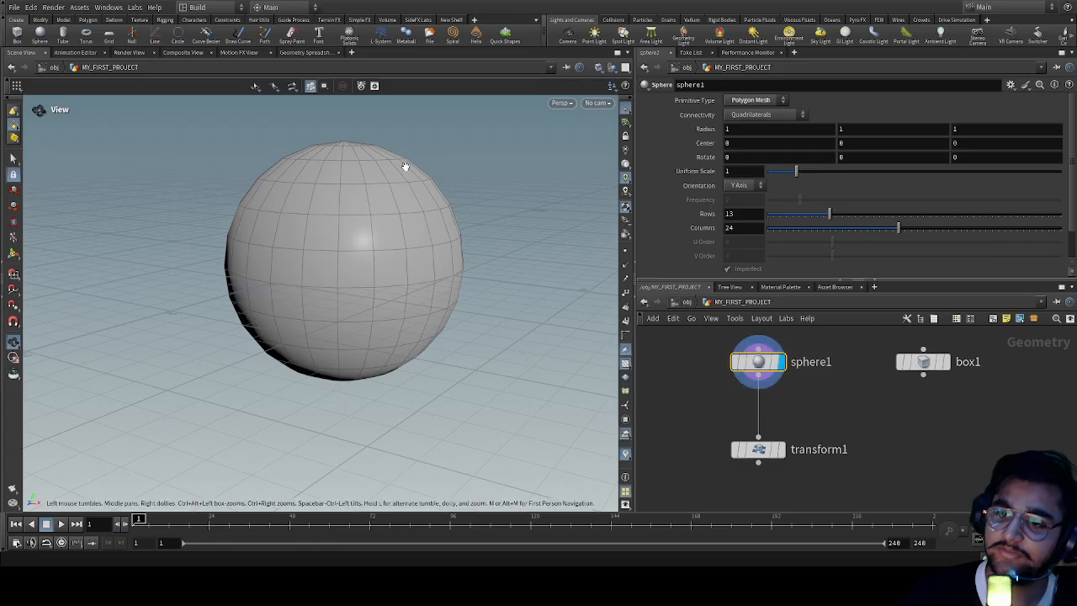
Turn on the display flag of transform1 and select that node to show its parameters
drag(283, 164, 301, 362)
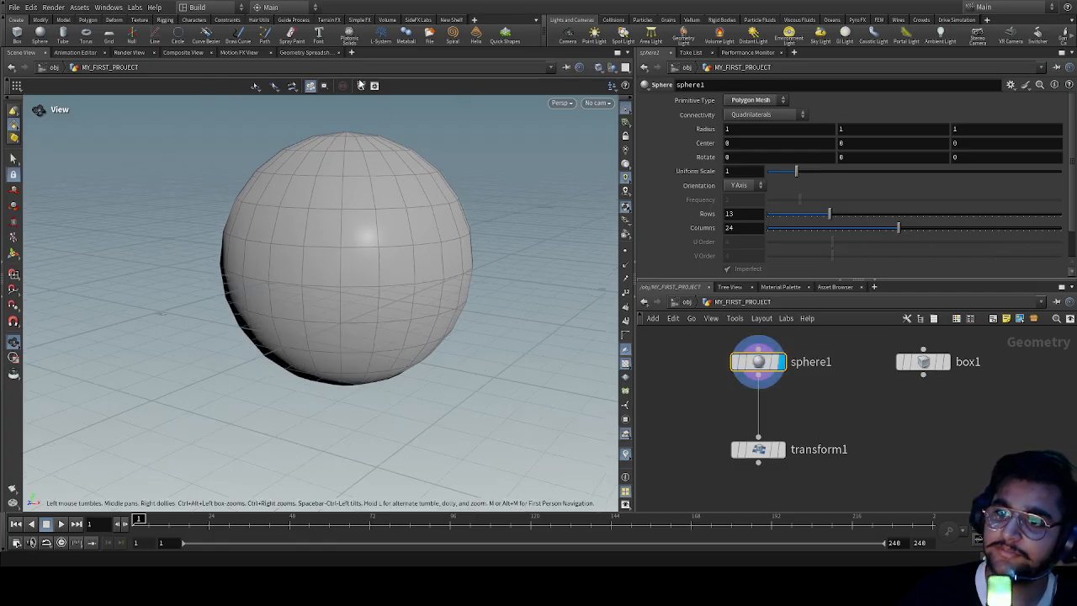
drag(329, 163, 306, 287)
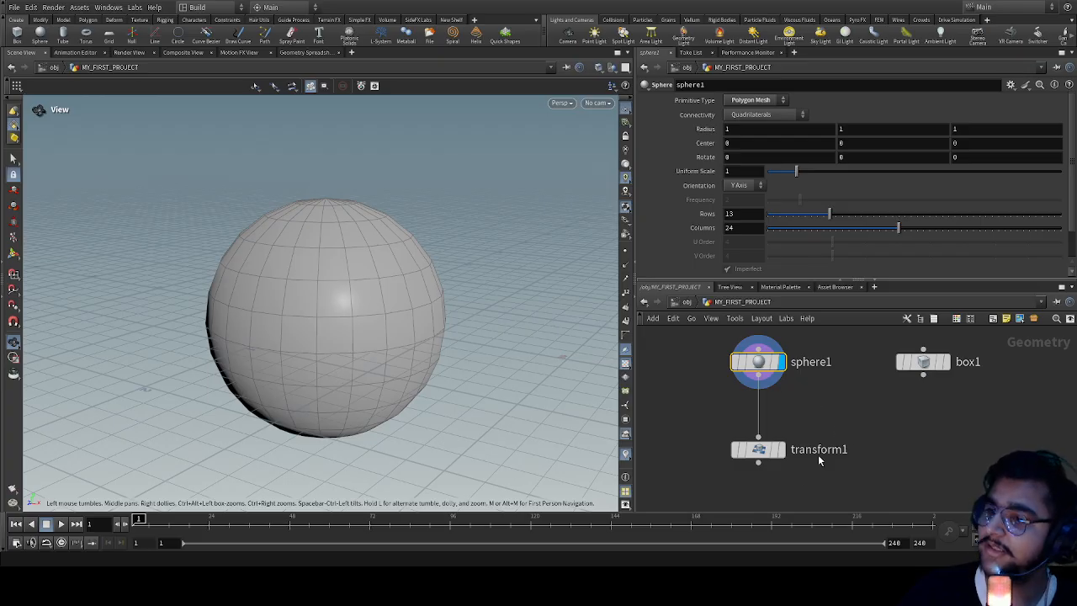
mouse_move(782, 459)
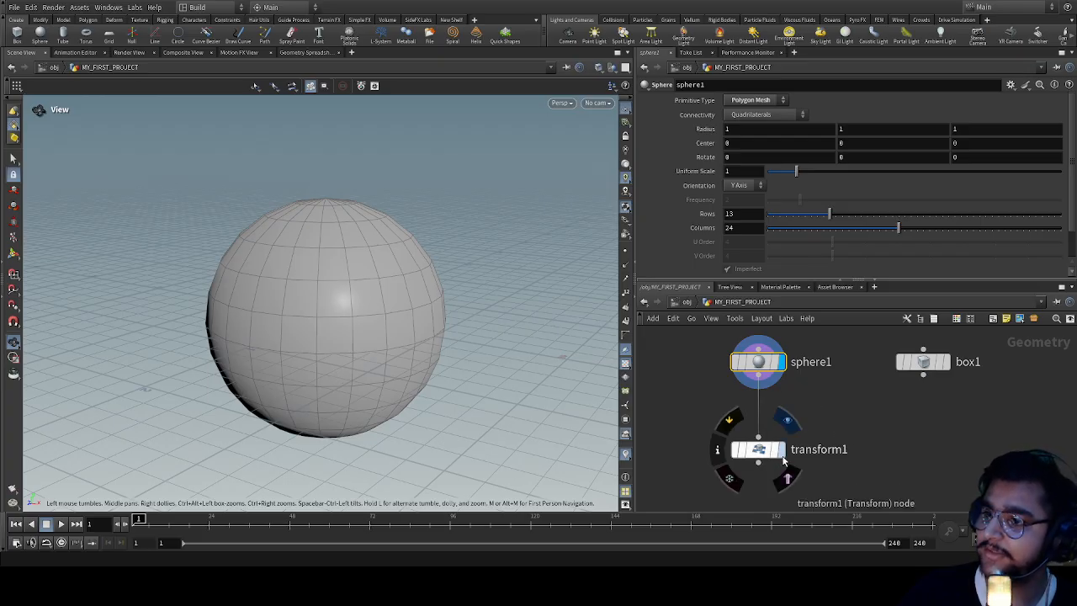
click(783, 454)
click(832, 427)
middle_drag(833, 427, 820, 390)
click(764, 410)
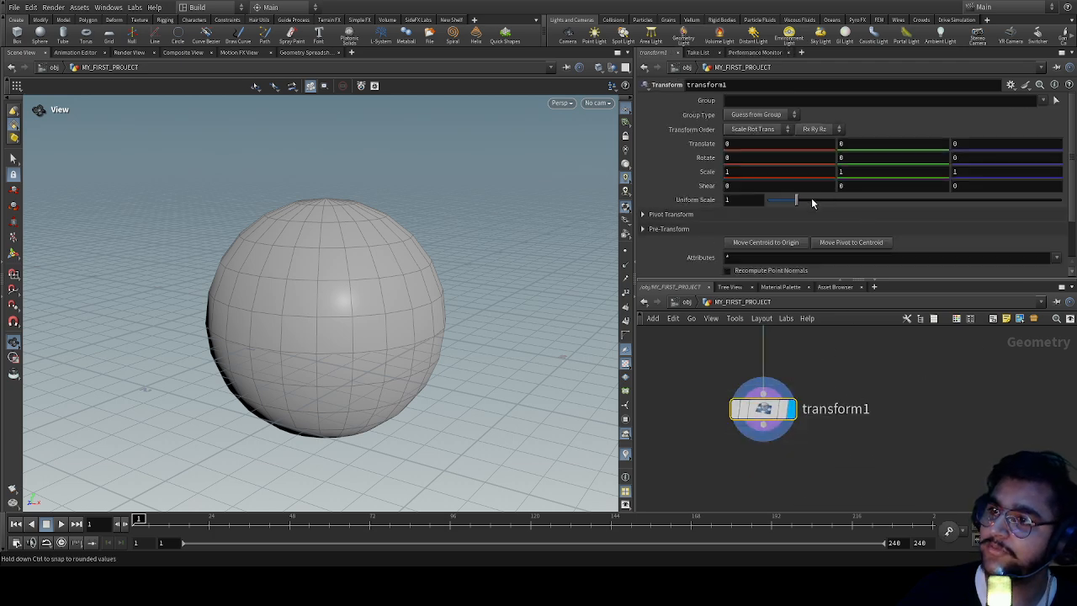
middle_drag(846, 377, 814, 397)
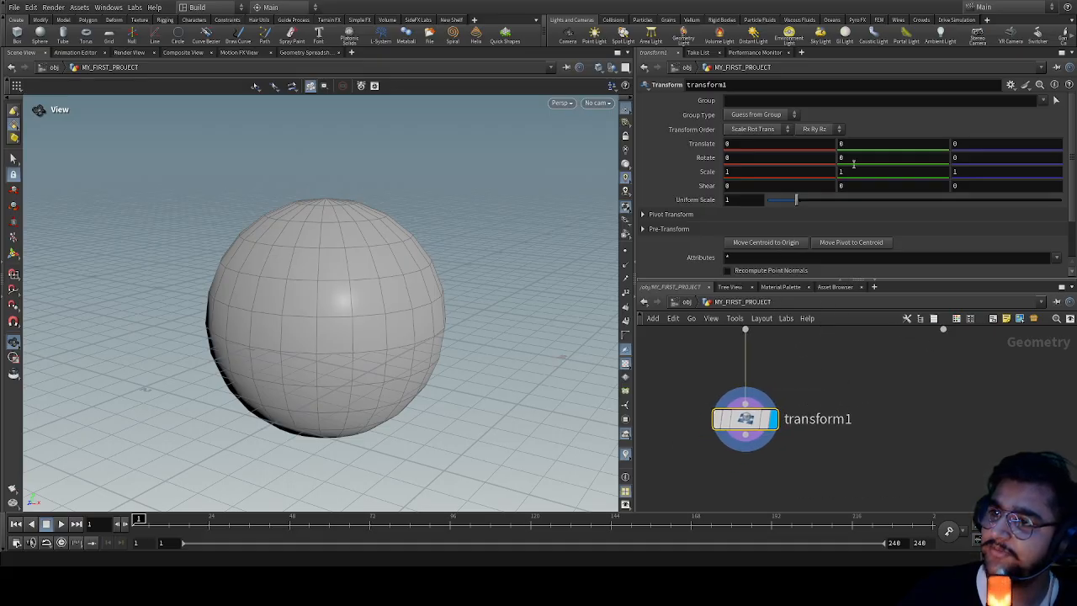
Try a Uniform Scale of 1.72 and a translation change on transform1, undoing both edits
mouse_move(796, 200)
mouse_down()
mouse_move(870, 201)
mouse_move(817, 201)
mouse_up()
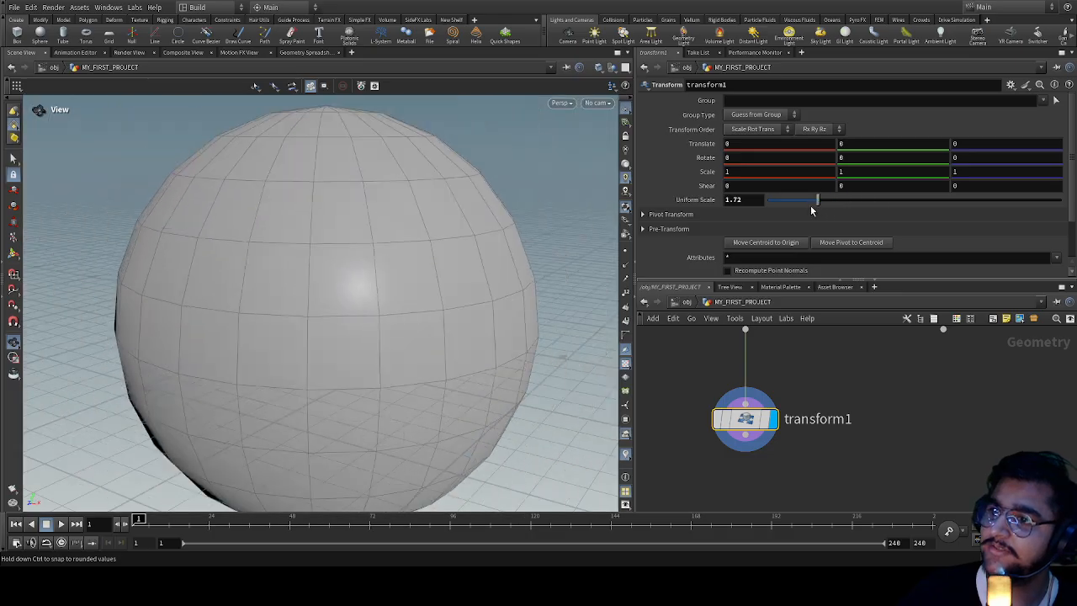
key(ctrl+z)
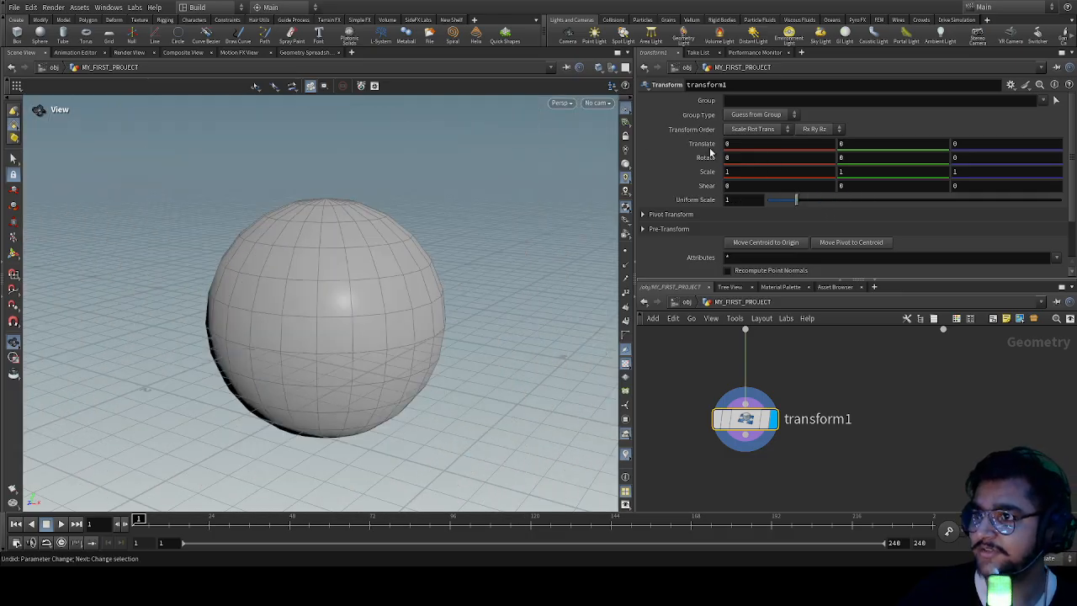
mouse_move(778, 146)
middle_down()
mouse_move(832, 131)
mouse_move(753, 148)
mouse_move(906, 145)
mouse_move(777, 148)
middle_up()
key(ctrl+z)
Align box1 level with sphere1, connect its output to transform1's input in place of the sphere, and select transform1
middle_drag(871, 419, 830, 447)
scroll(829, 441, down, 1)
drag(892, 362, 879, 362)
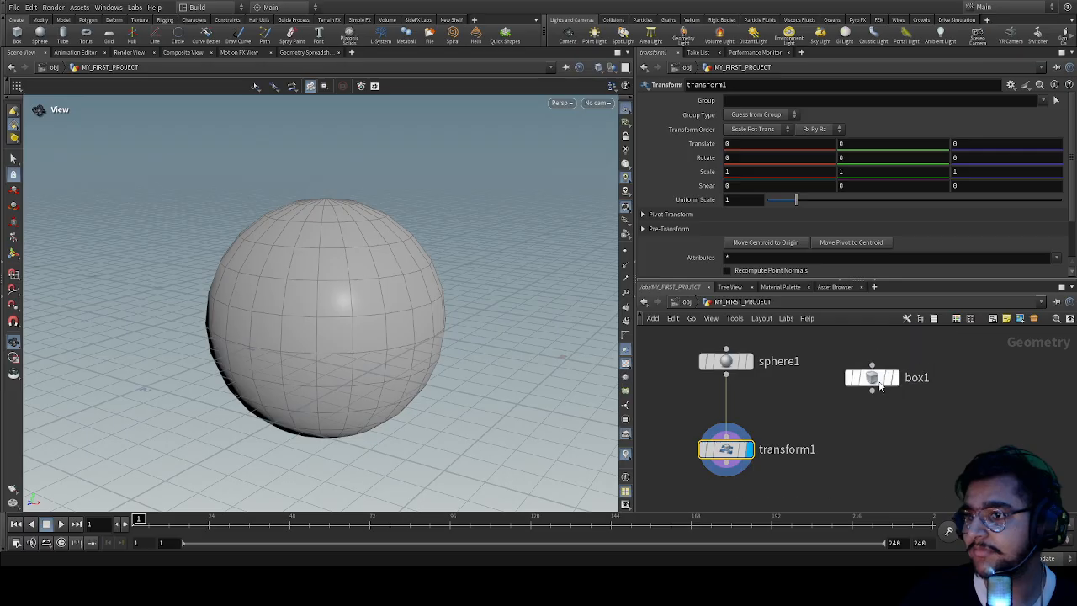
click(880, 376)
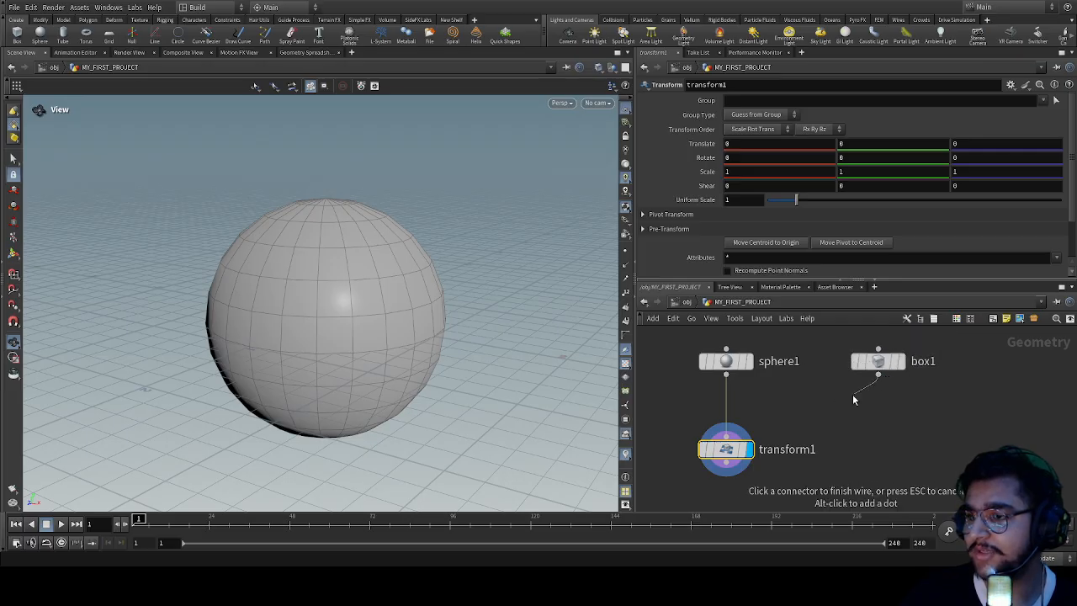
click(735, 437)
drag(854, 426, 666, 463)
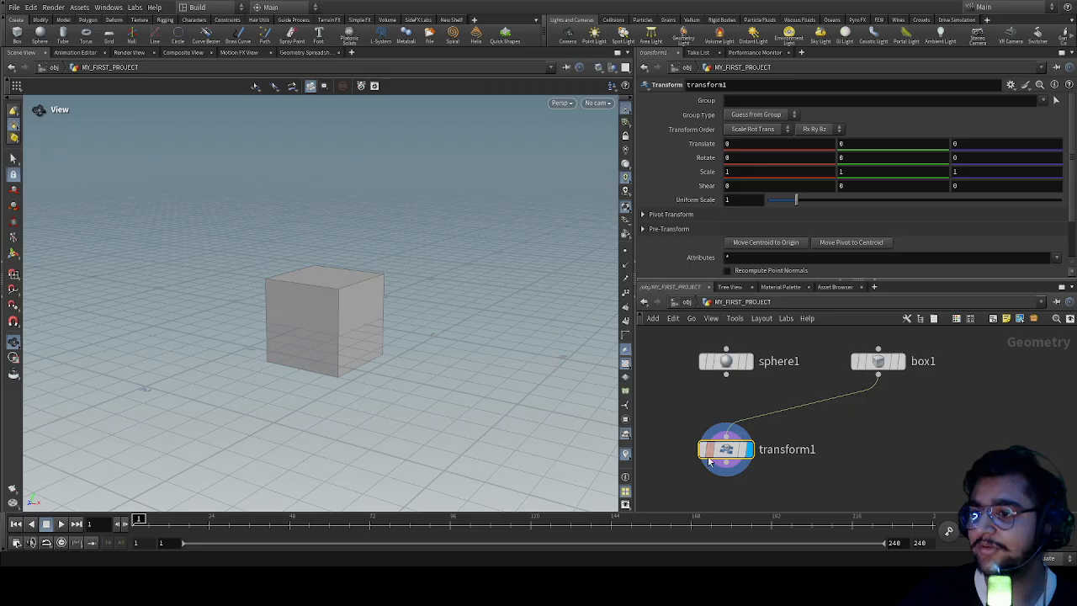
Set the Uniform Scale of transform1 to 4
drag(796, 200, 836, 199)
click(753, 202)
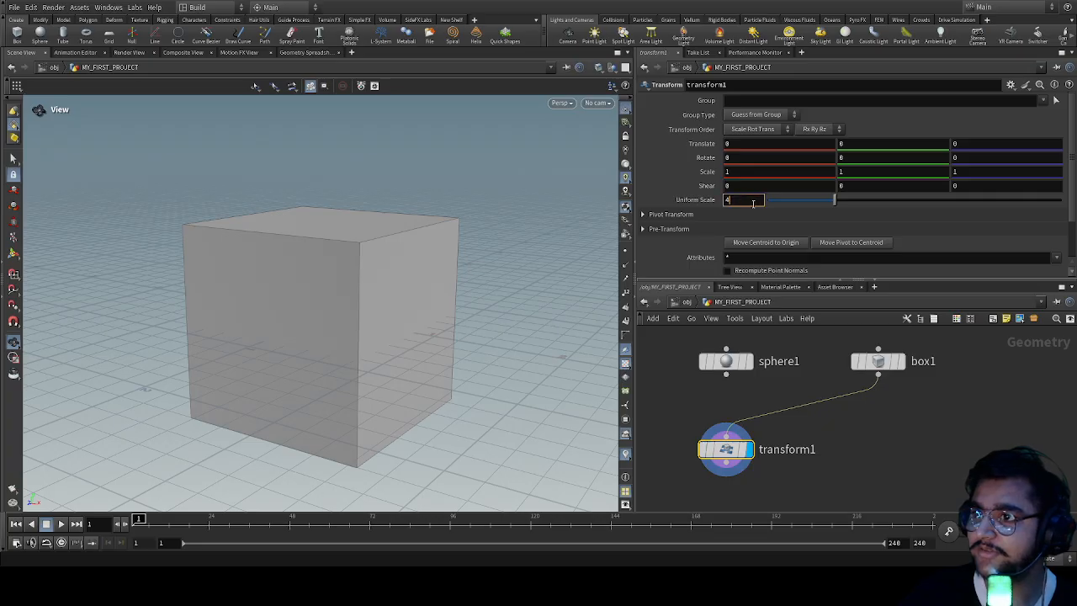
text(4)
key(Return)
scroll(351, 325, down, 3)
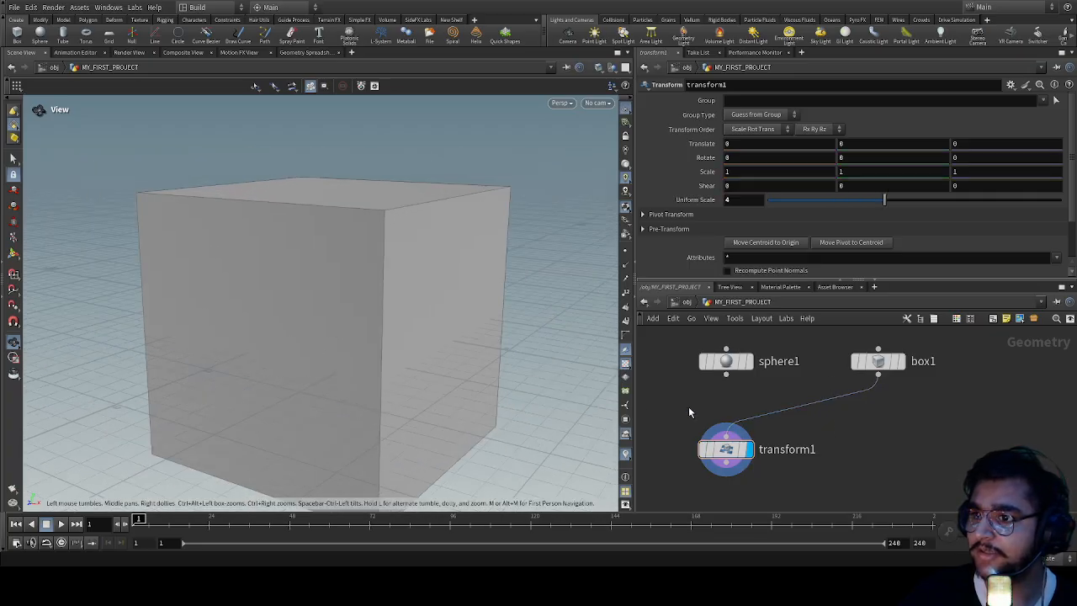
Switch transform1's input between sphere1 and box1, finishing with sphere1 connected and transform1 selected
click(726, 375)
click(726, 436)
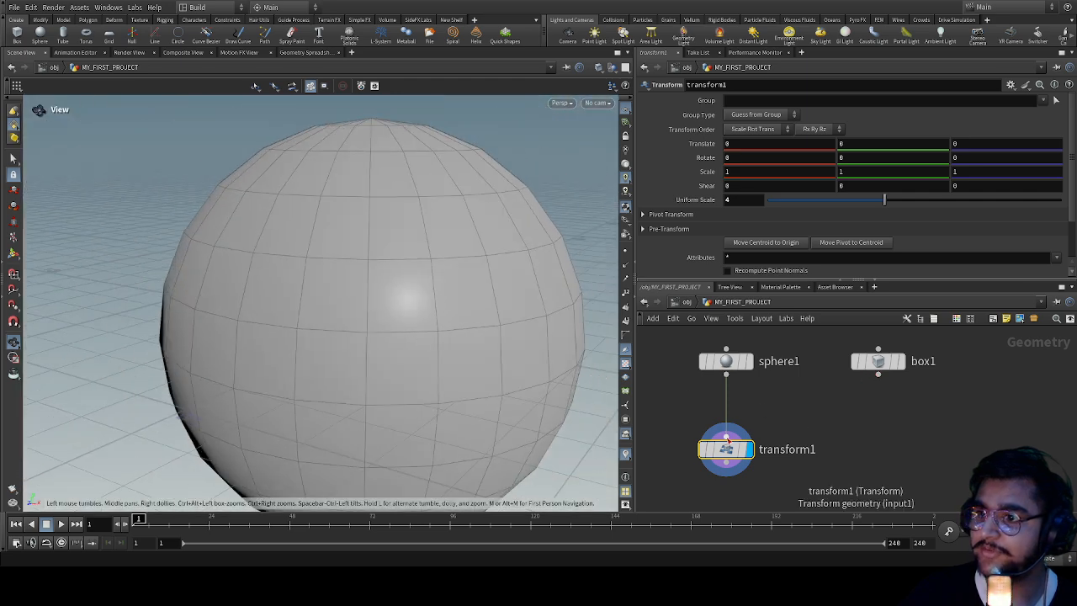
click(727, 431)
click(878, 376)
click(727, 434)
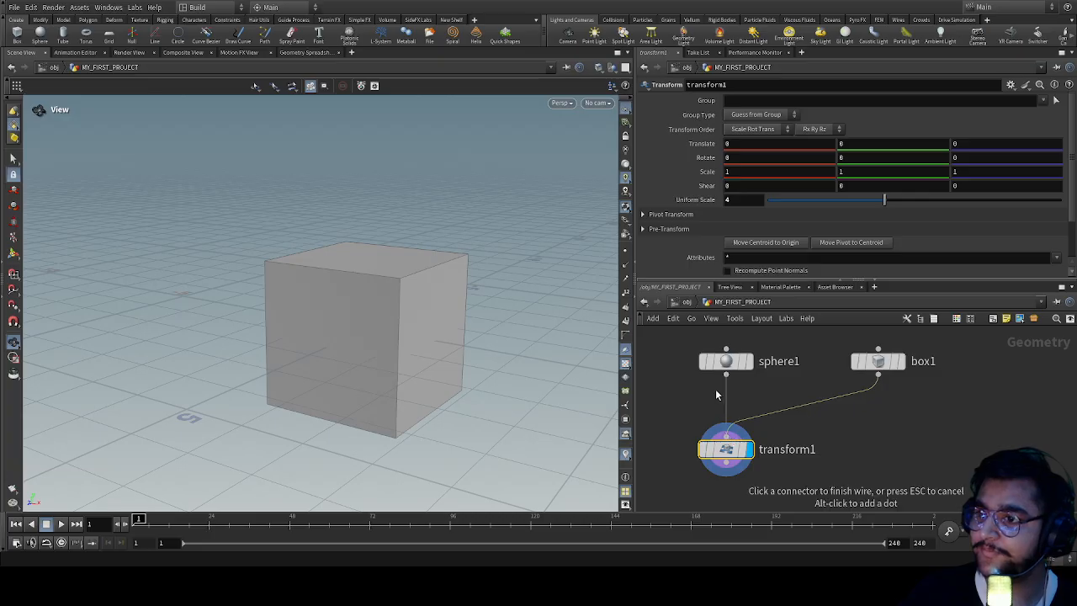
click(726, 377)
drag(822, 425, 675, 486)
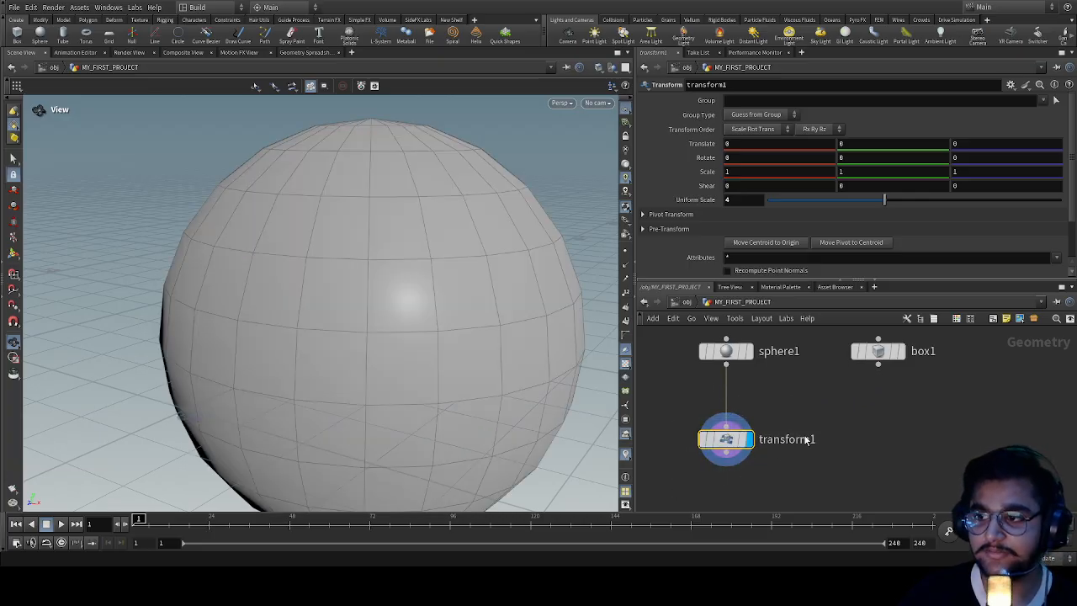
drag(827, 411, 679, 462)
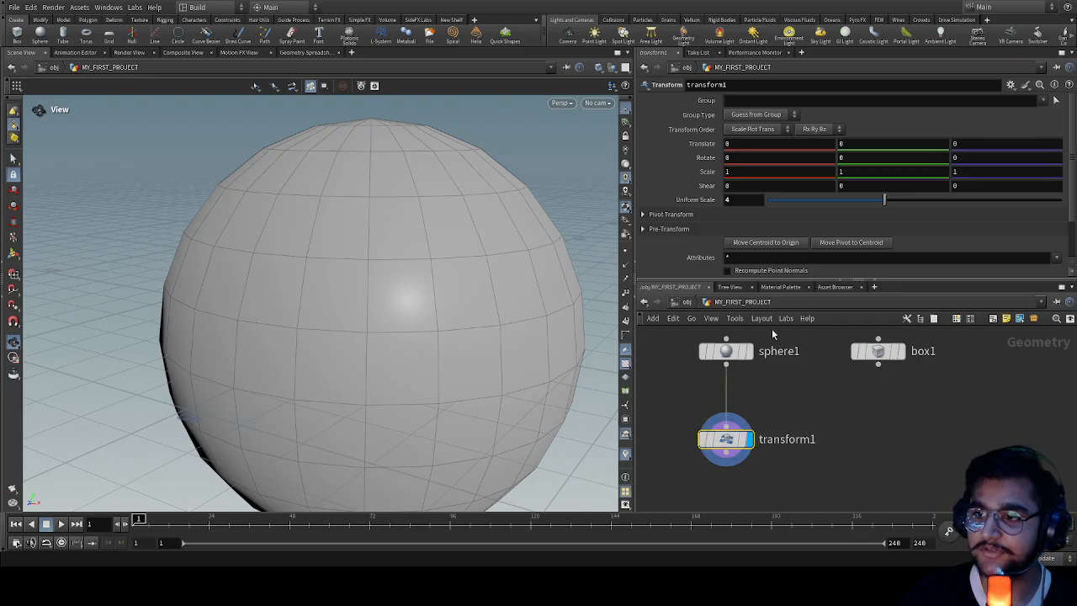
Set the display flag on sphere1 and select that node to compare it with its transformed version
mouse_move(756, 351)
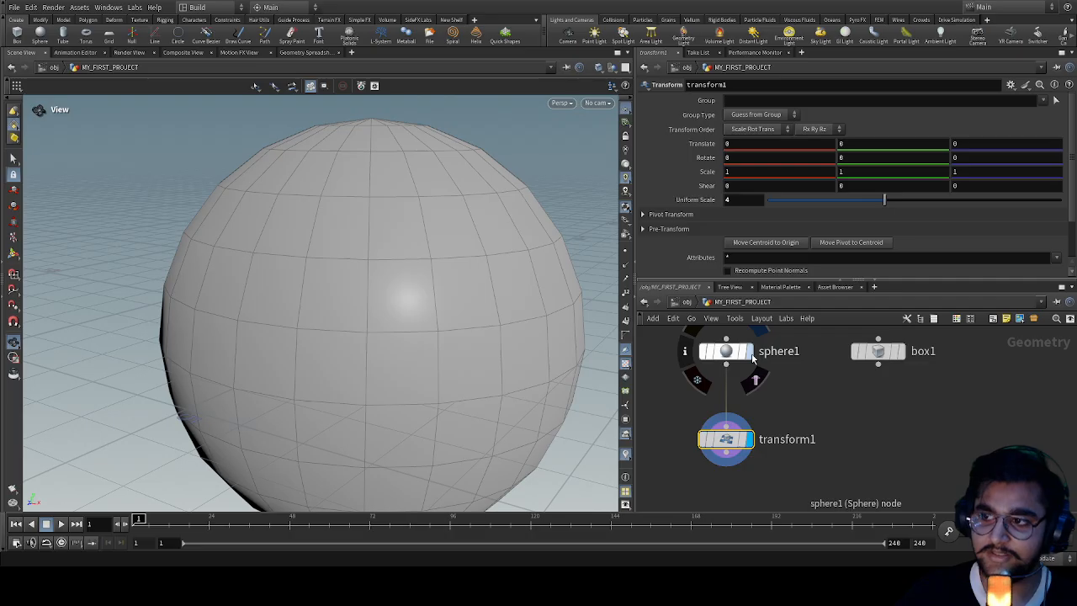
click(753, 352)
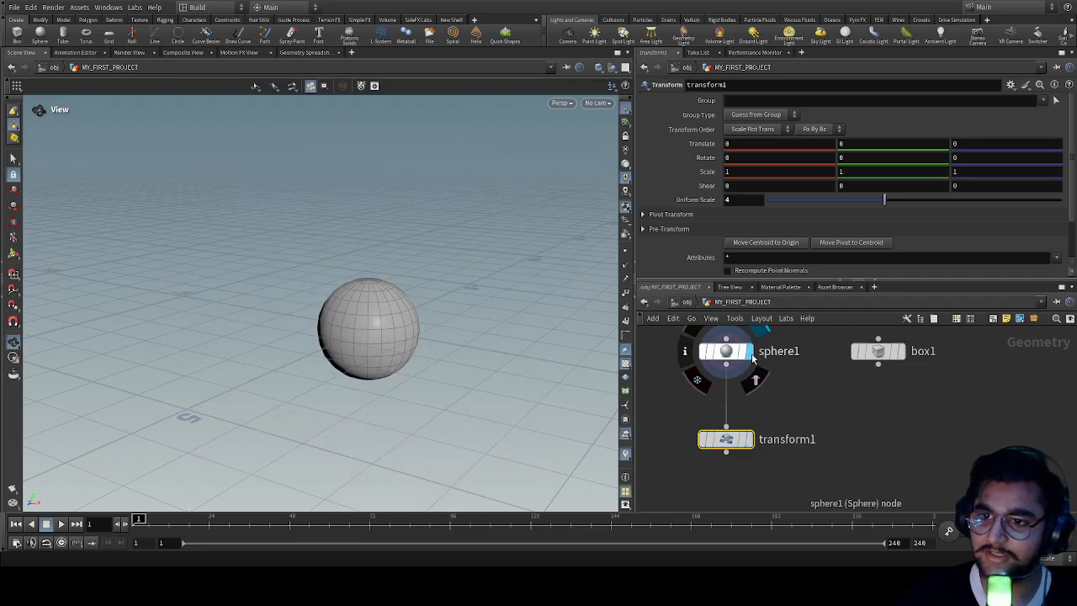
drag(834, 392, 664, 335)
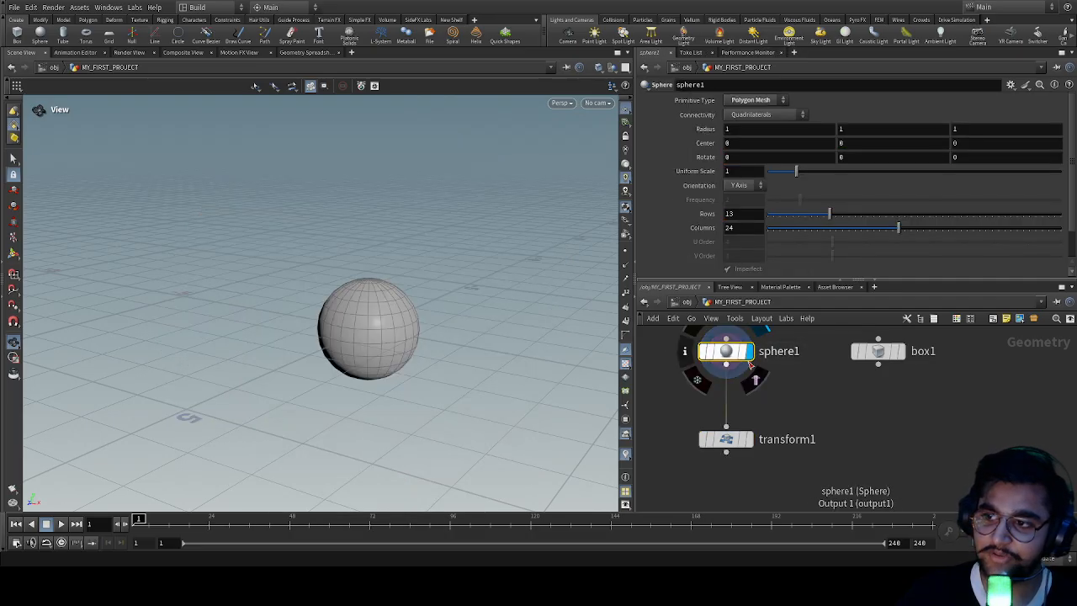
Connect box1 to transform1's input in place of sphere1, then display and select transform1
click(726, 427)
click(878, 364)
click(747, 439)
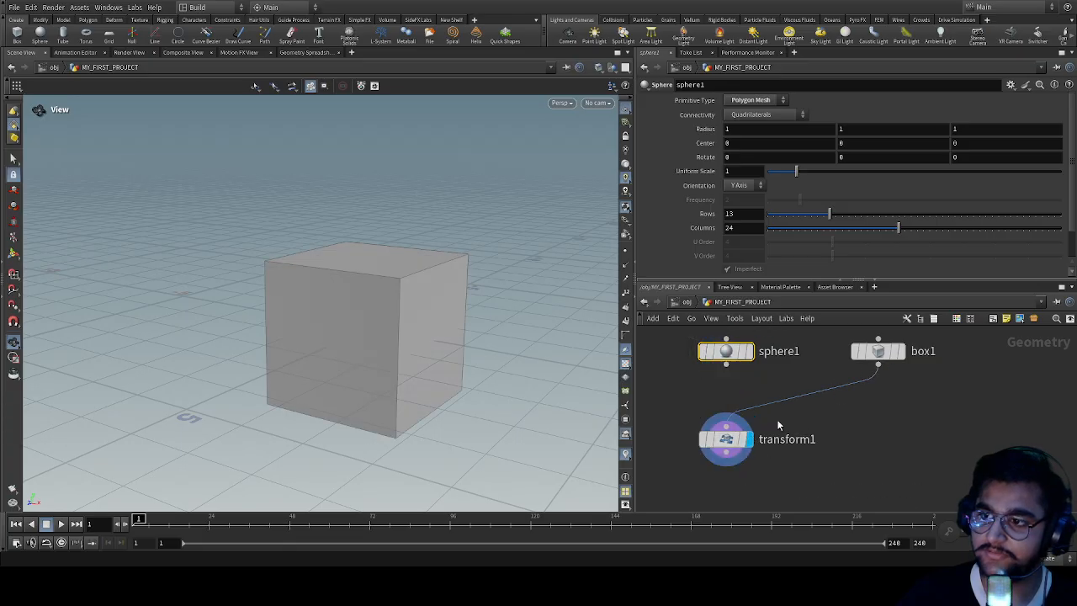
click(717, 447)
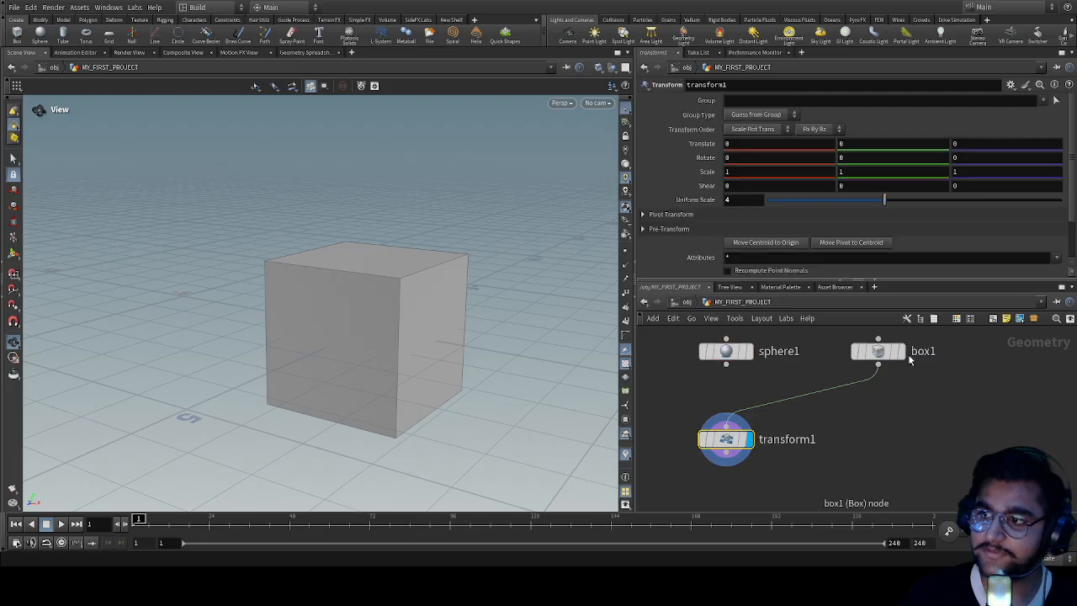
Set the display flag on box1 and the template flag on transform1, leaving transform1 selected
click(903, 351)
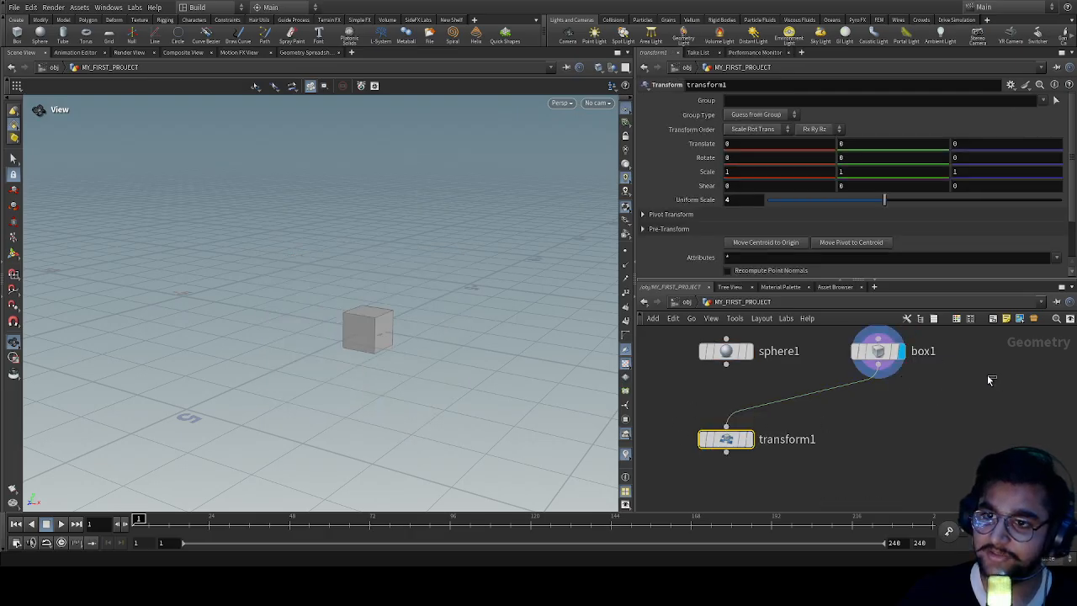
click(875, 351)
mouse_move(707, 439)
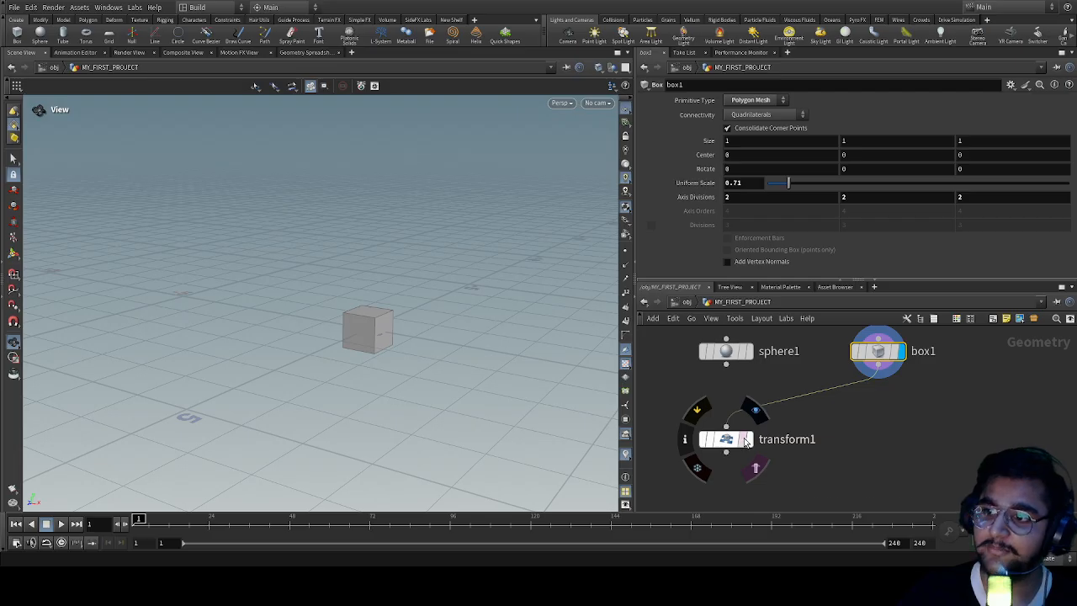
drag(408, 368, 452, 273)
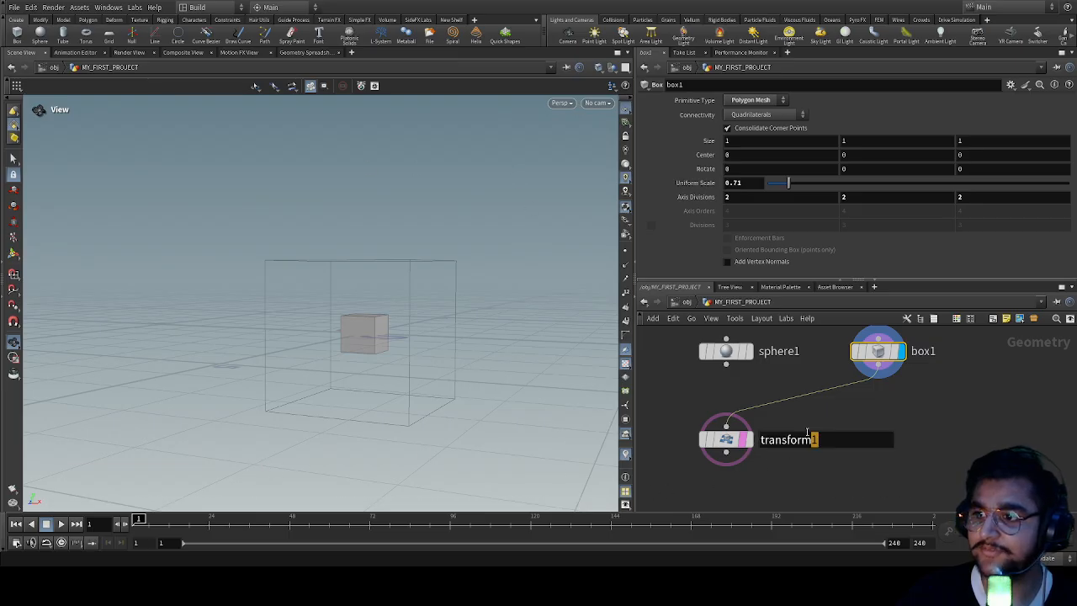
drag(806, 410, 662, 463)
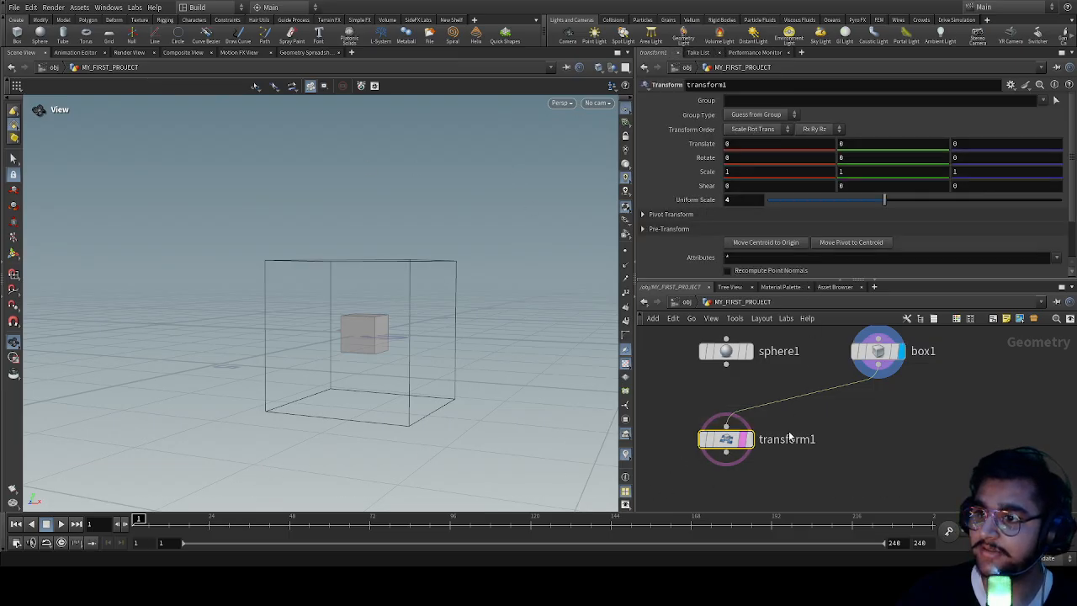
drag(884, 200, 883, 241)
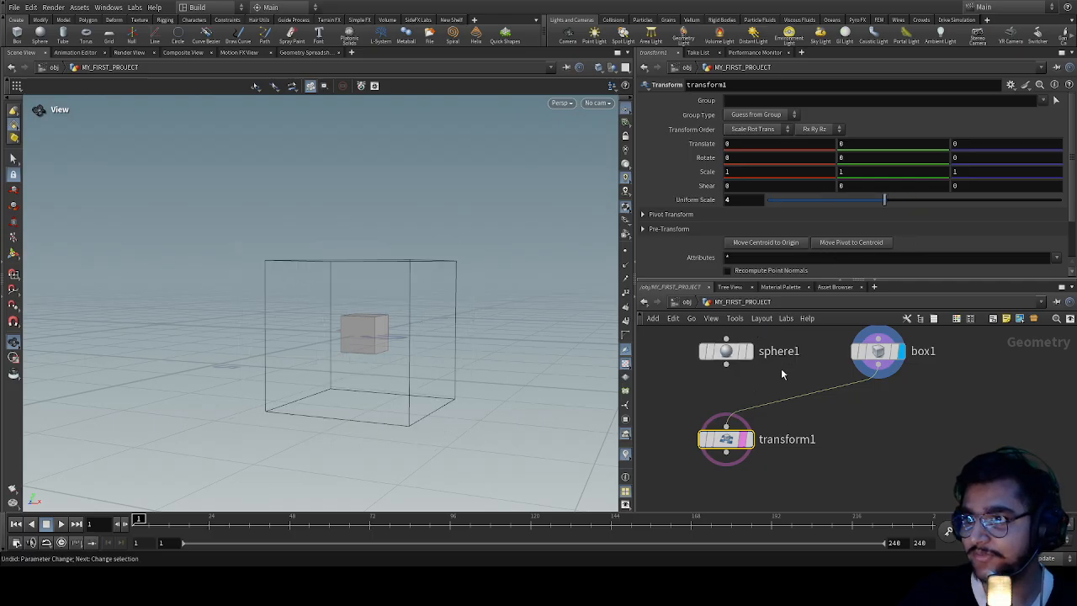
Turn on the template flags of sphere1 and transform1 together and inspect both wireframes around the displayed box
click(744, 358)
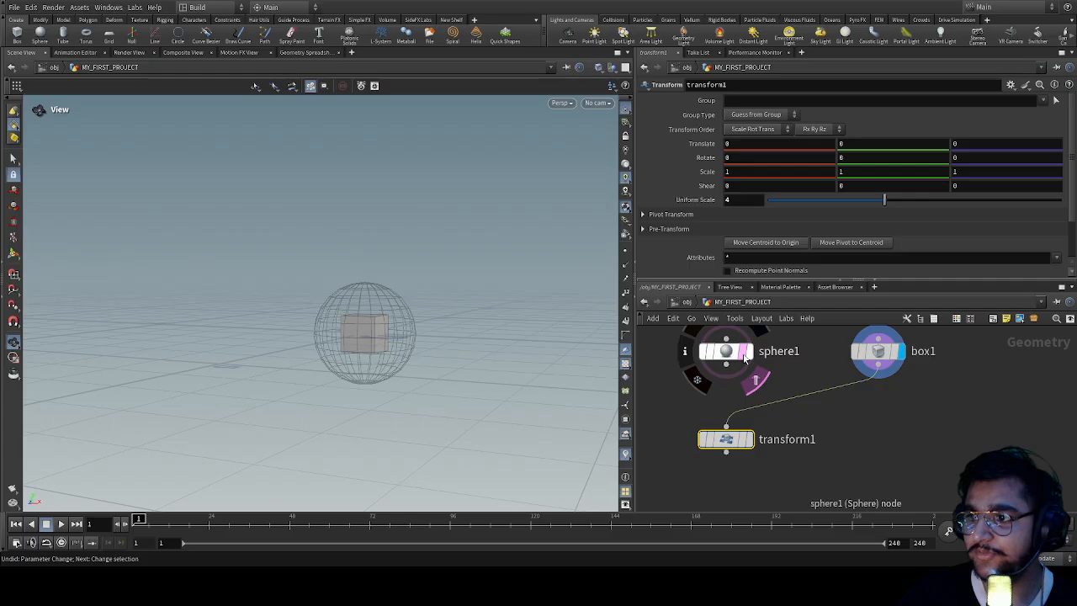
click(744, 442)
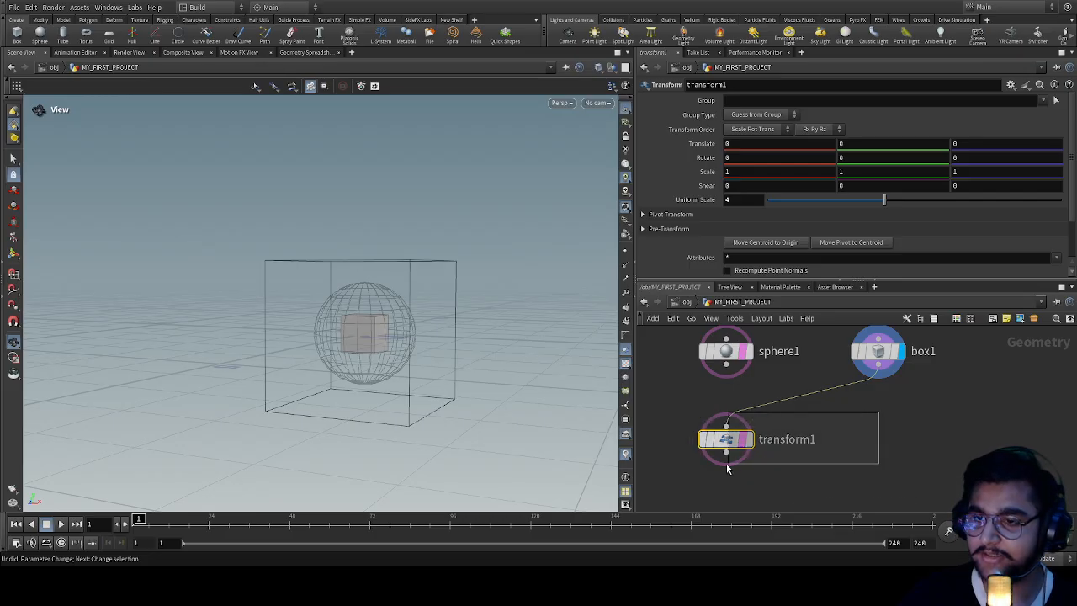
drag(400, 326, 348, 365)
right_drag(348, 365, 563, 284)
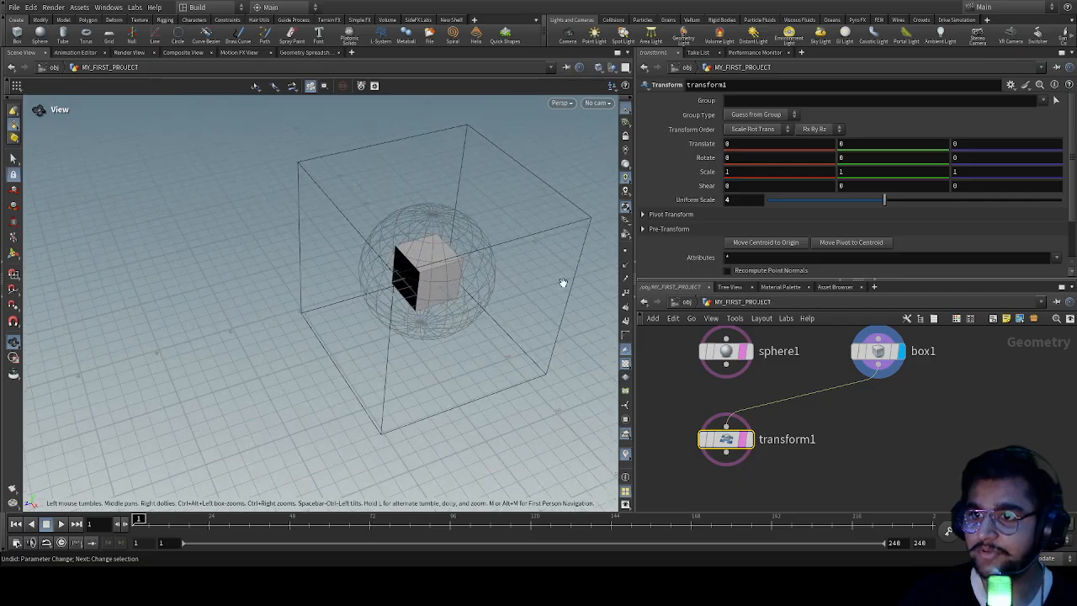
drag(515, 289, 488, 328)
Select sphere1 and set its Rows to 15
click(726, 351)
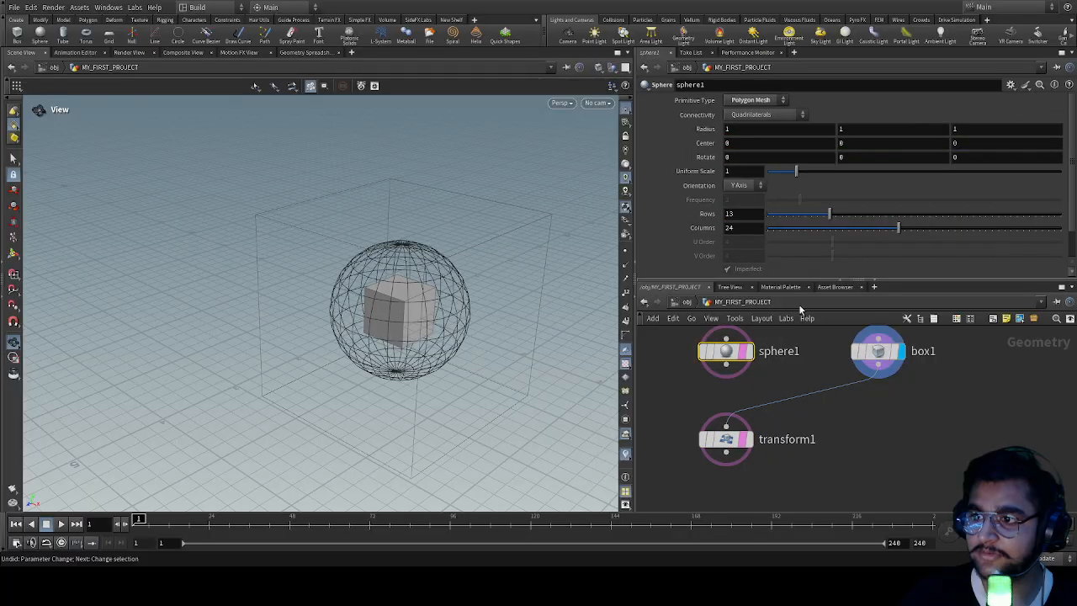
drag(831, 220, 843, 216)
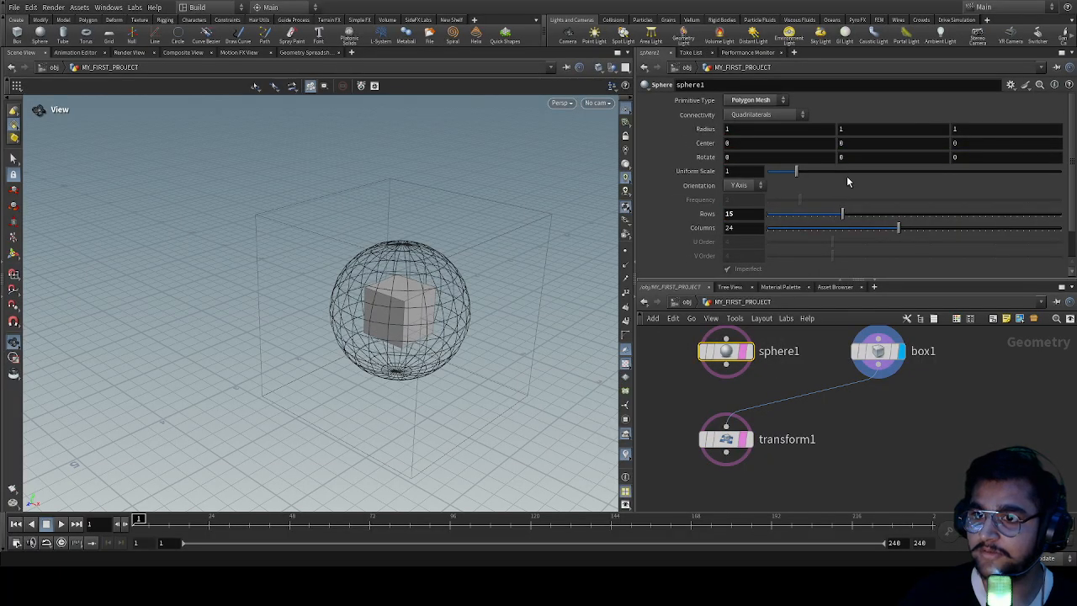
drag(845, 171, 796, 183)
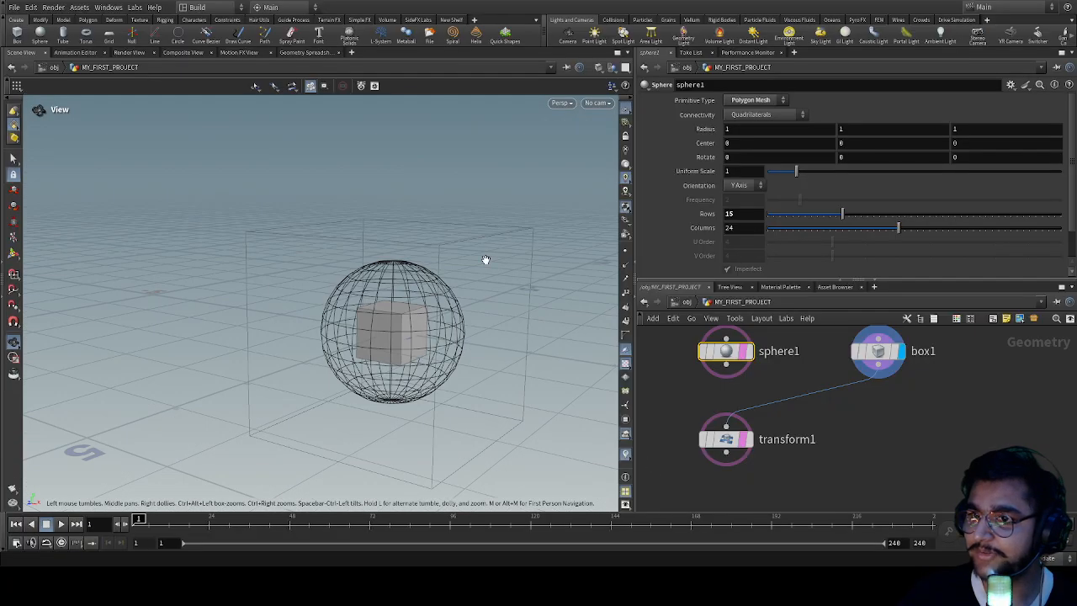
Turn off the template flags of sphere1 and transform1, and turn on the display flag of transform1
click(733, 394)
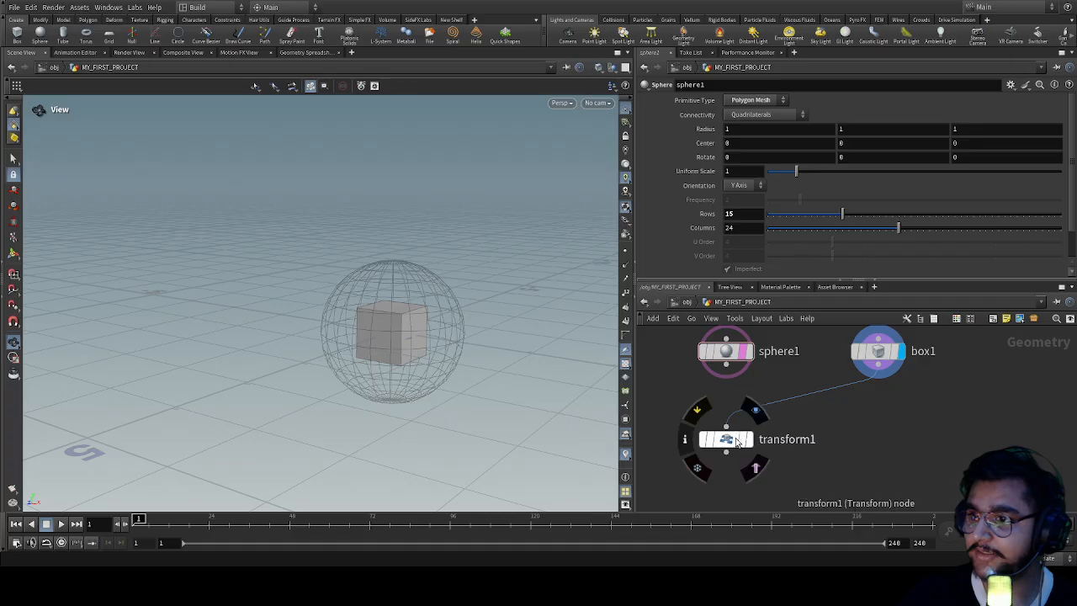
click(742, 444)
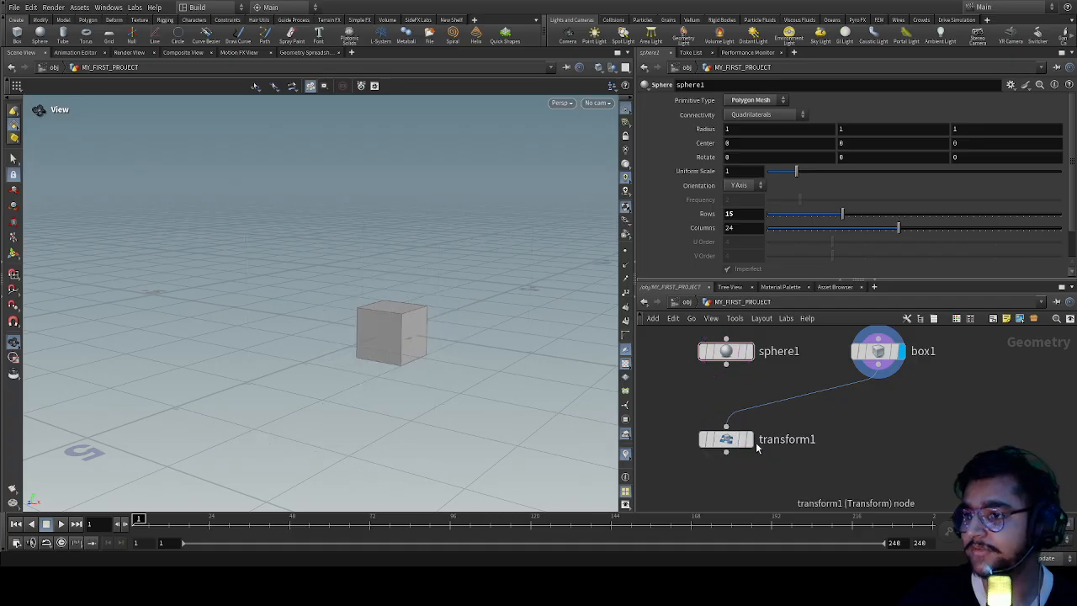
click(750, 442)
Move transform1 beneath box1 and delete it from the network
middle_drag(946, 437, 930, 384)
drag(710, 385, 853, 373)
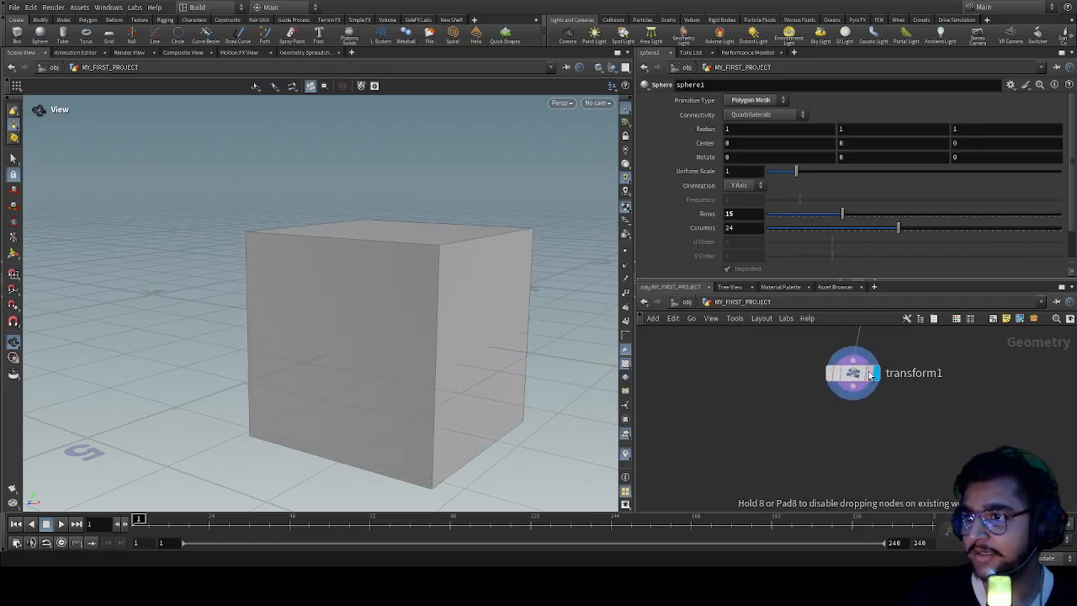
scroll(904, 399, down, 3)
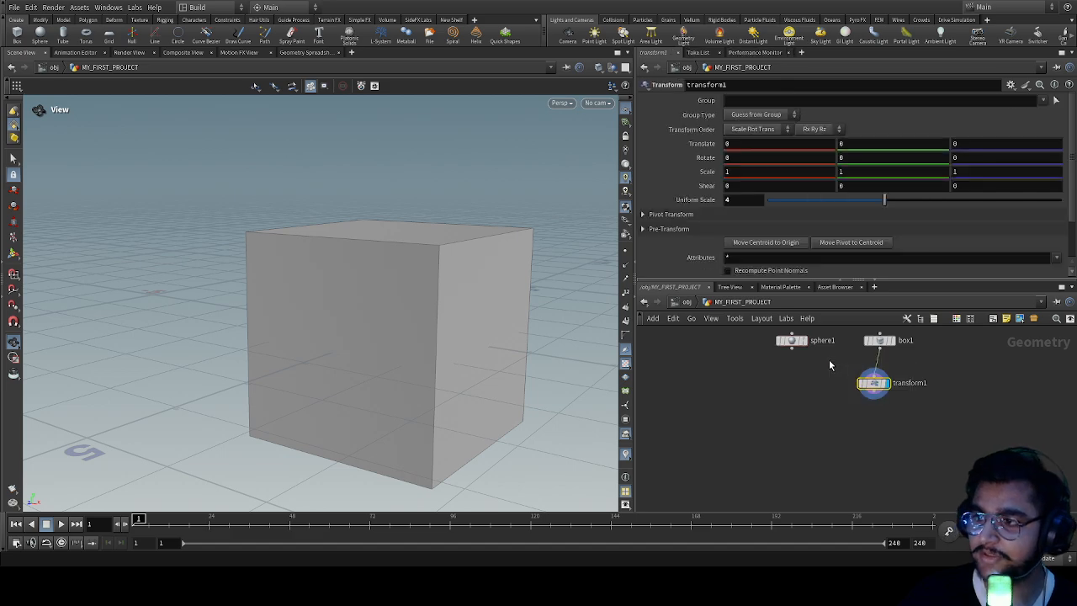
key(Delete)
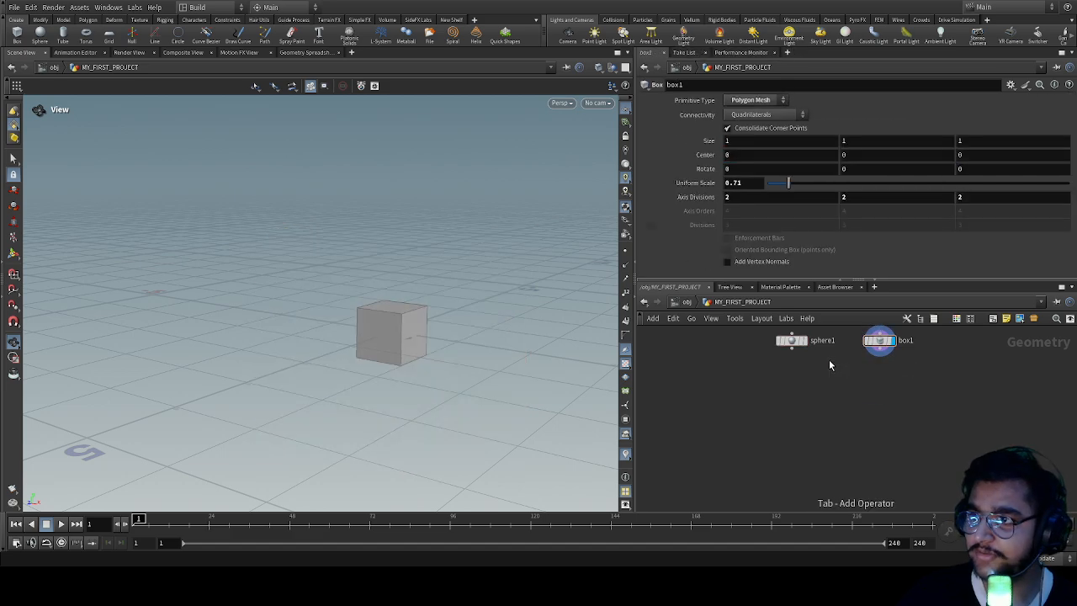
Add a Color node below sphere1 and wire sphere1's output into it
key(Return)
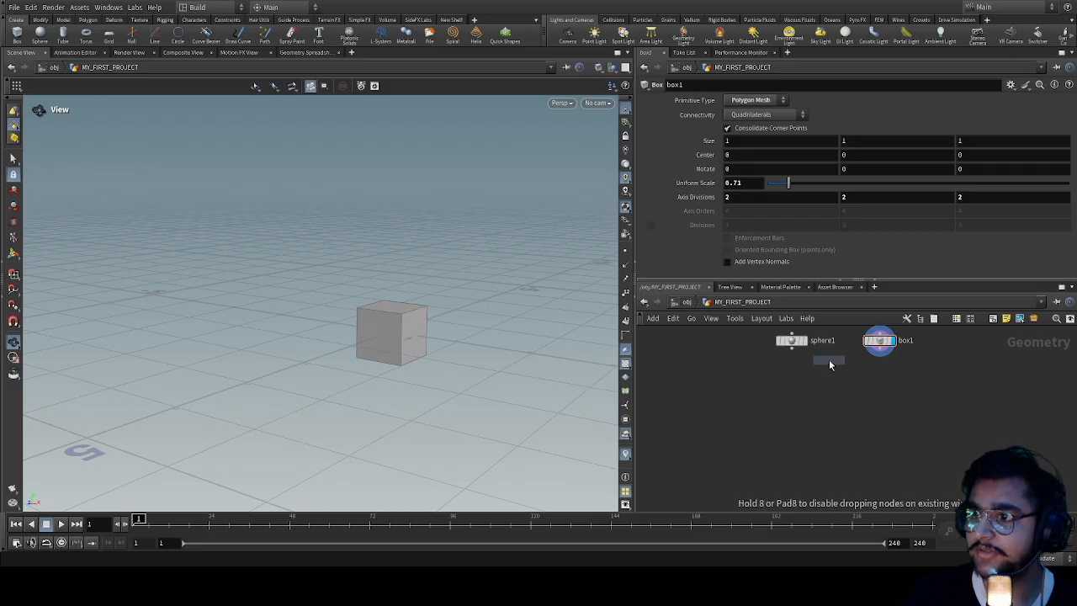
click(723, 397)
scroll(723, 397, up, 2)
drag(722, 399, 856, 394)
middle_drag(856, 394, 713, 462)
click(713, 452)
click(680, 395)
Display and select color1, and set its color to red with values 0.5, 0, 0
drag(710, 469, 677, 459)
click(698, 451)
middle_drag(777, 435, 797, 429)
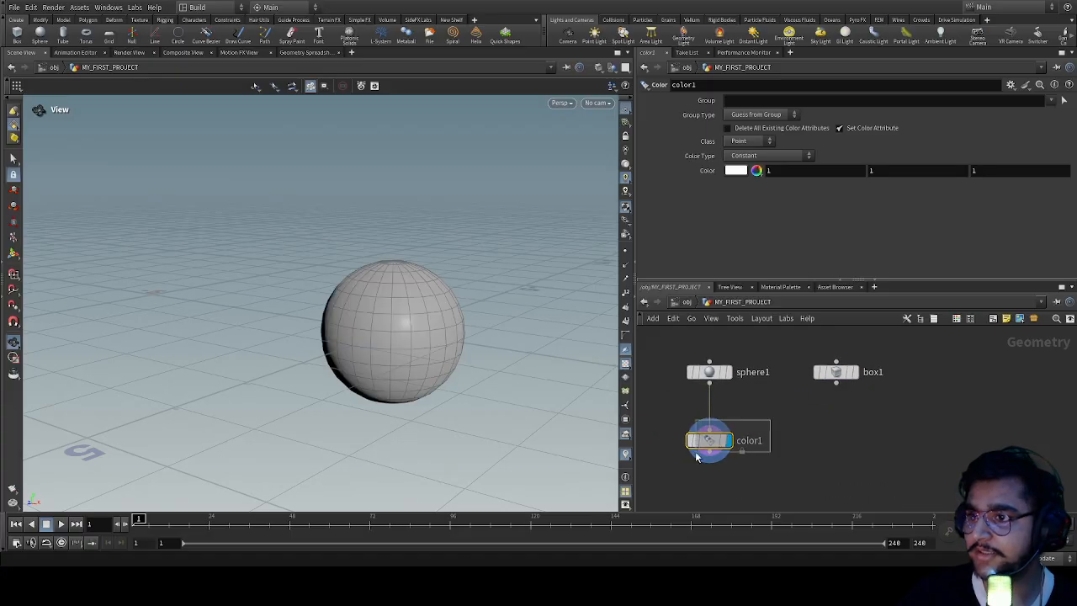
click(702, 104)
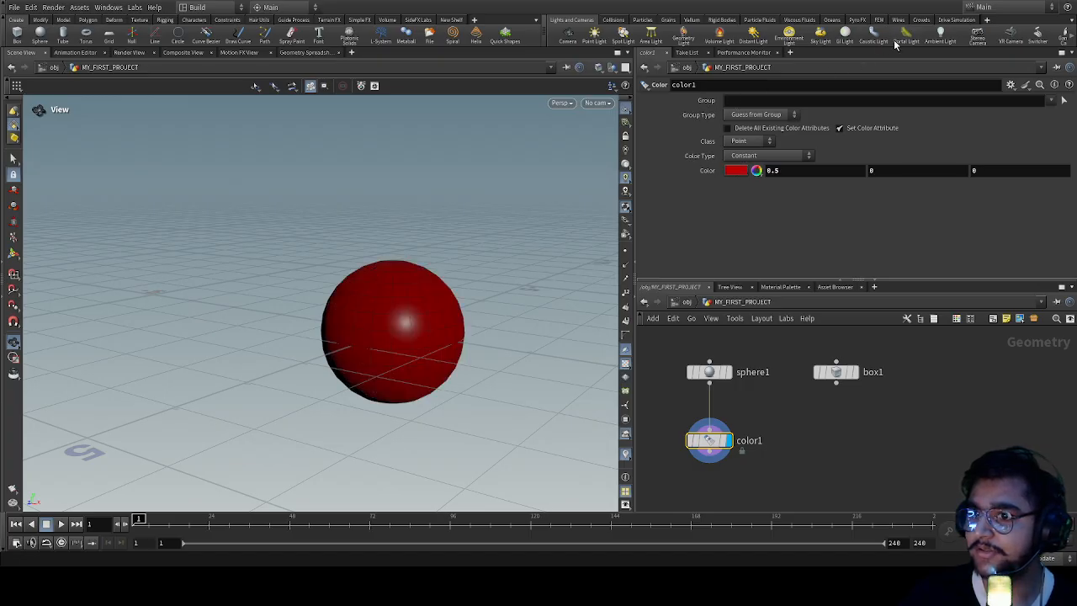
Switch color1's input between box1 and sphere1, leave it wired to box1, and place it directly beneath box1
click(717, 430)
click(853, 392)
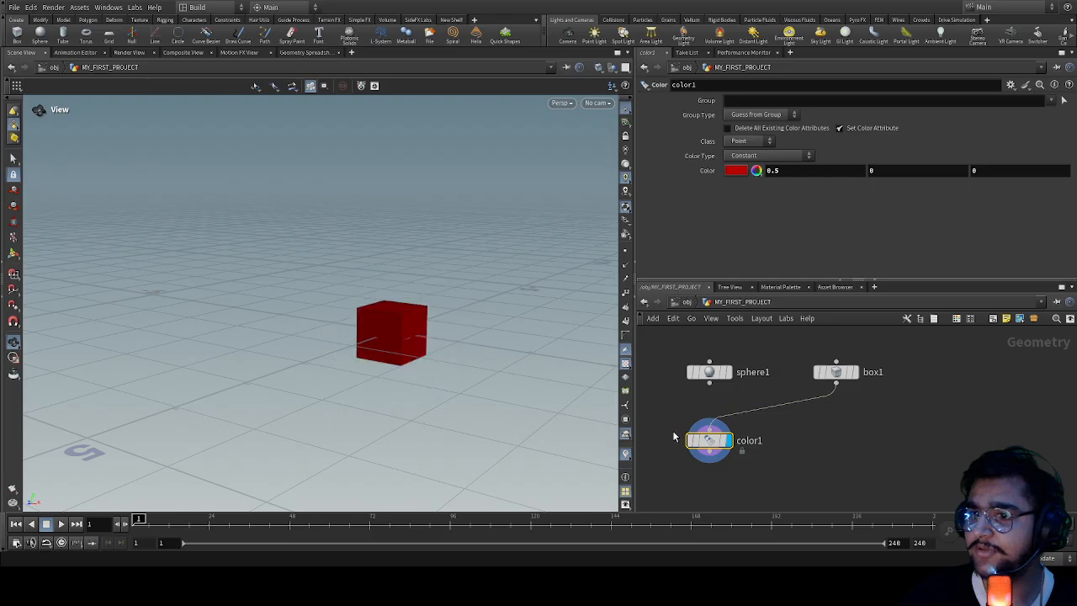
click(712, 430)
click(708, 386)
click(709, 430)
click(839, 385)
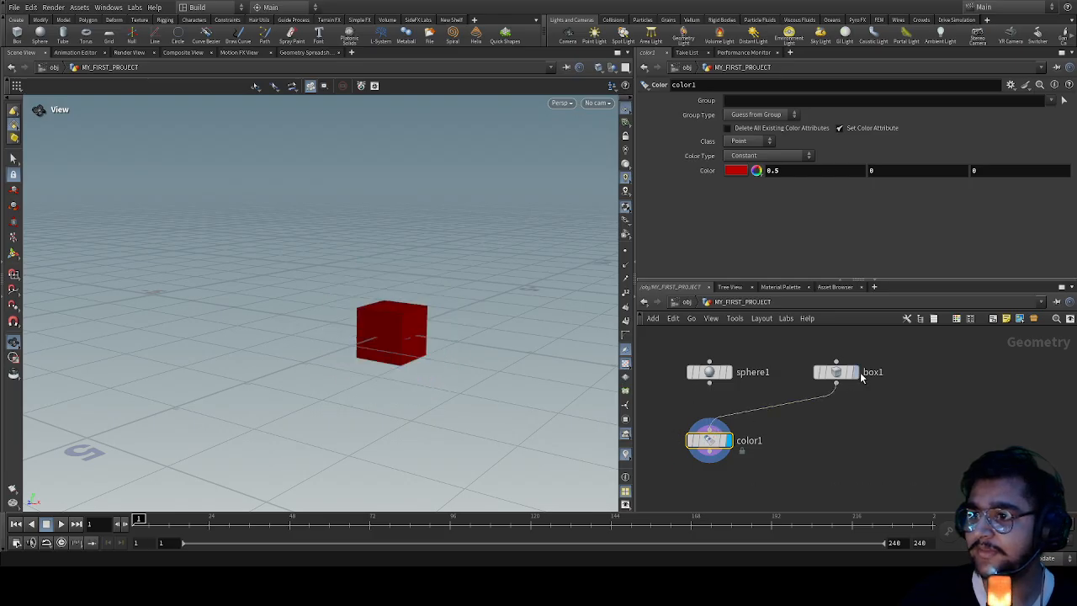
drag(819, 421, 627, 487)
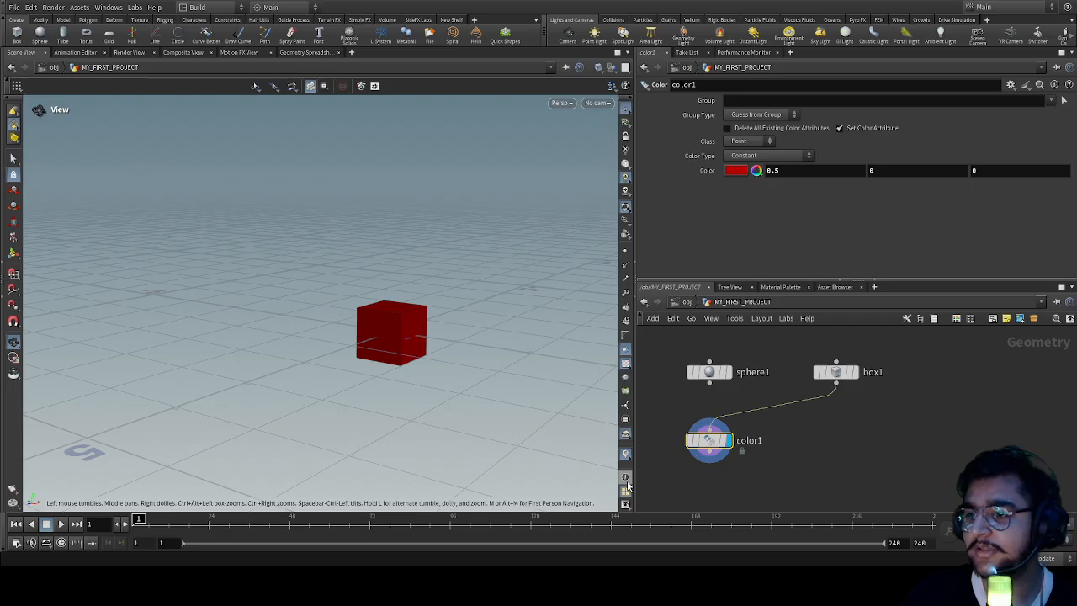
drag(713, 444, 839, 412)
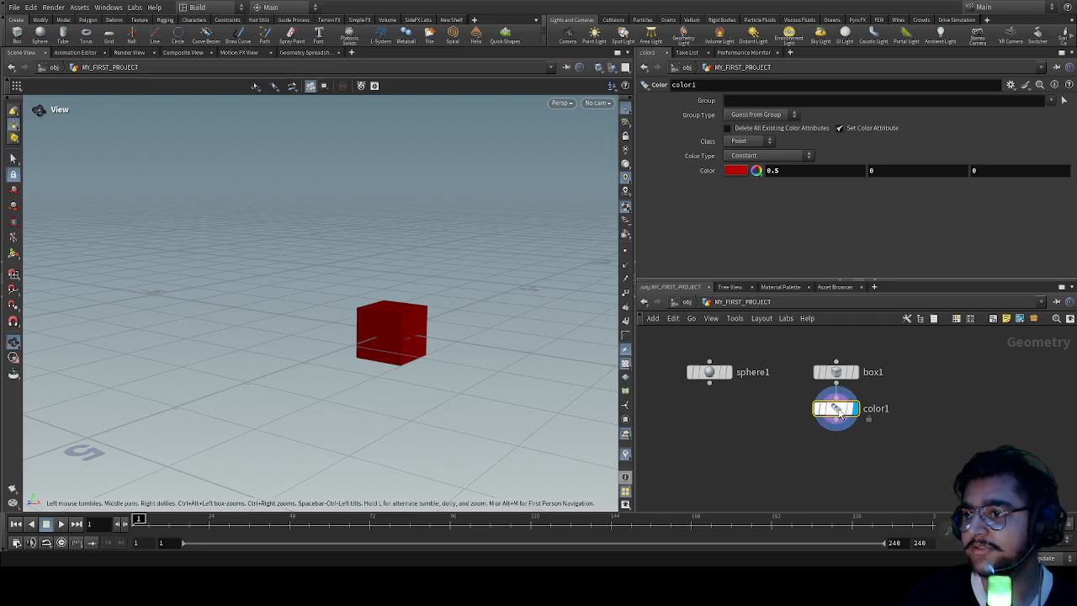
Add a Merge node below and between sphere1 and color1
click(776, 438)
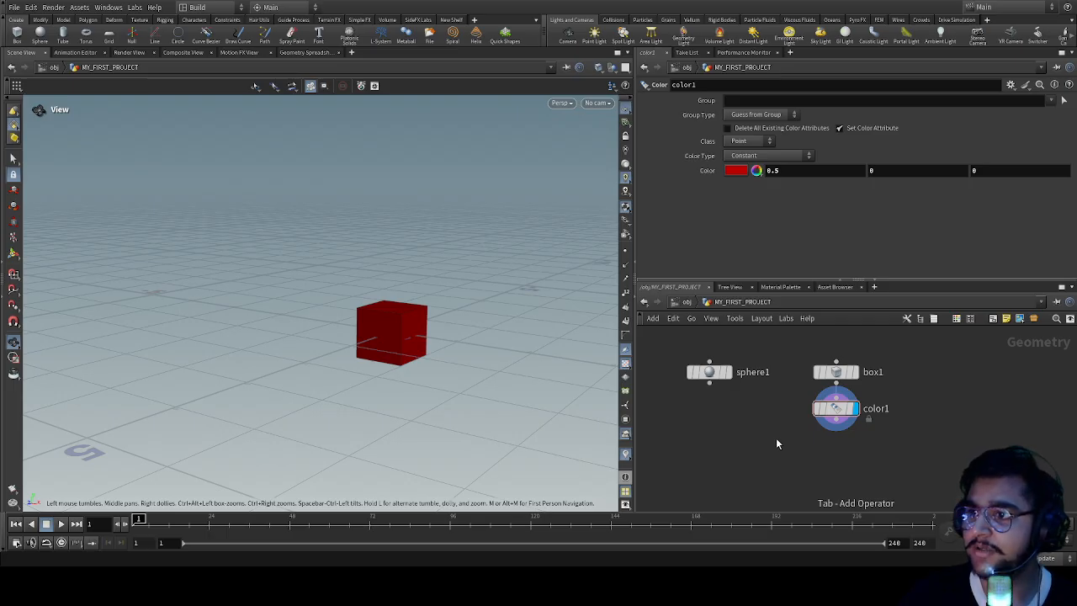
key(Return)
click(769, 469)
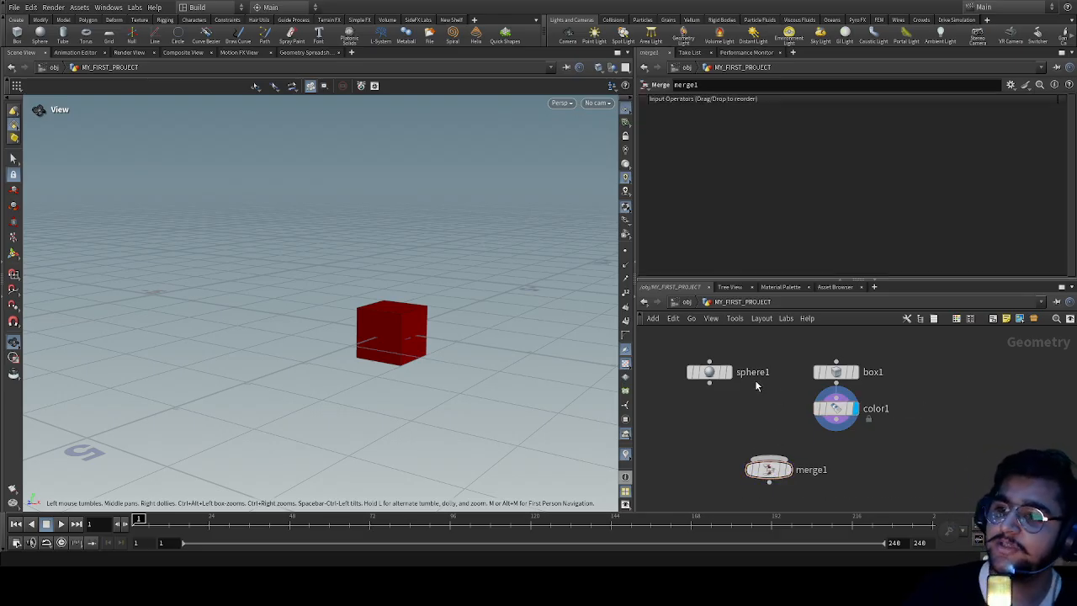
Wire sphere1 and color1 into merge1, then turn on merge1's display flag and select it
drag(920, 337, 686, 437)
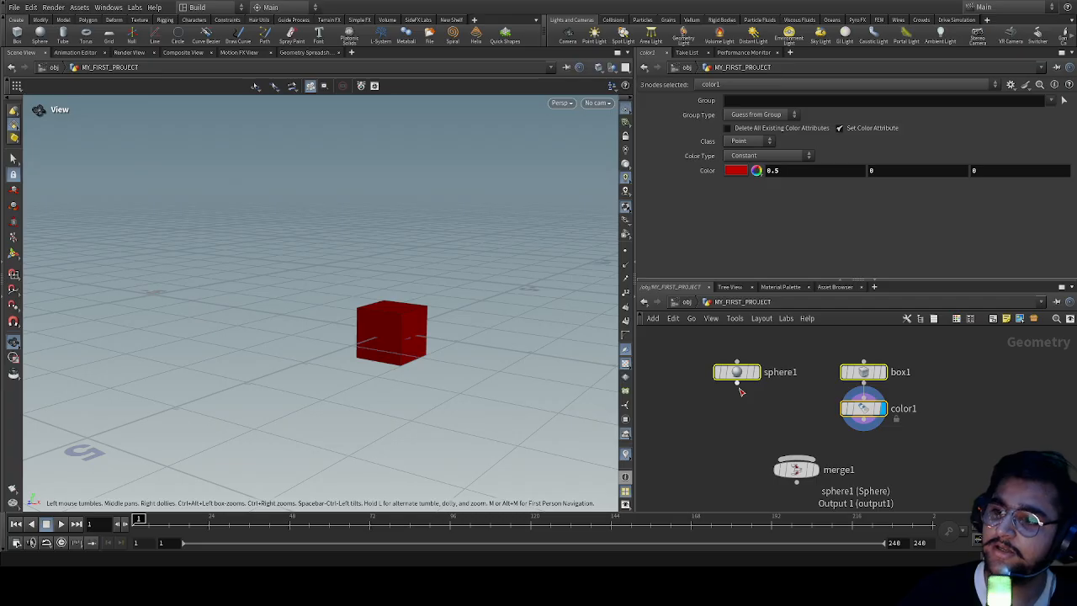
click(866, 389)
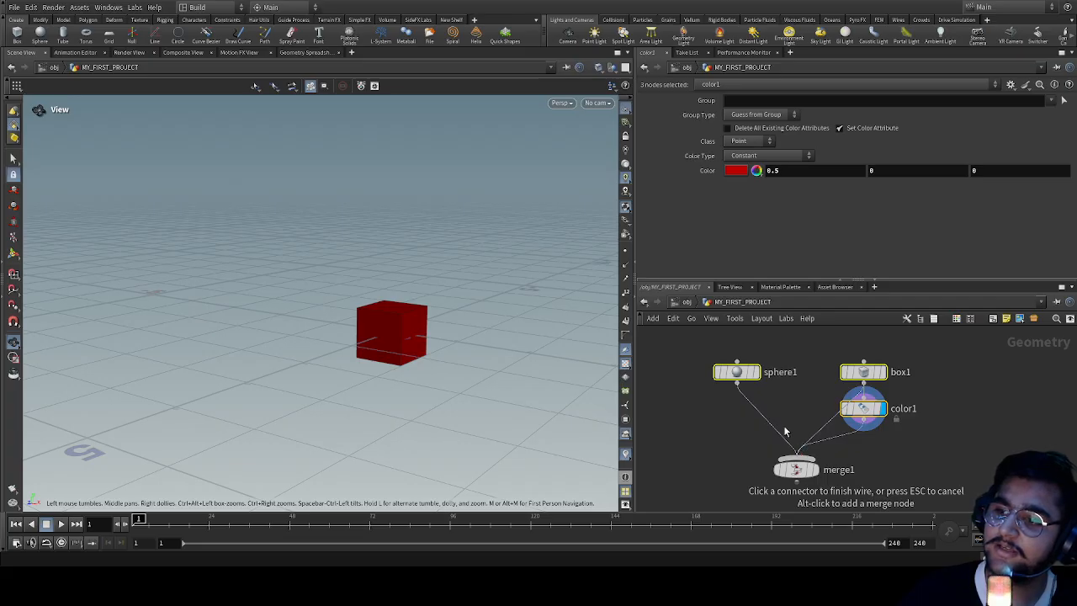
click(797, 458)
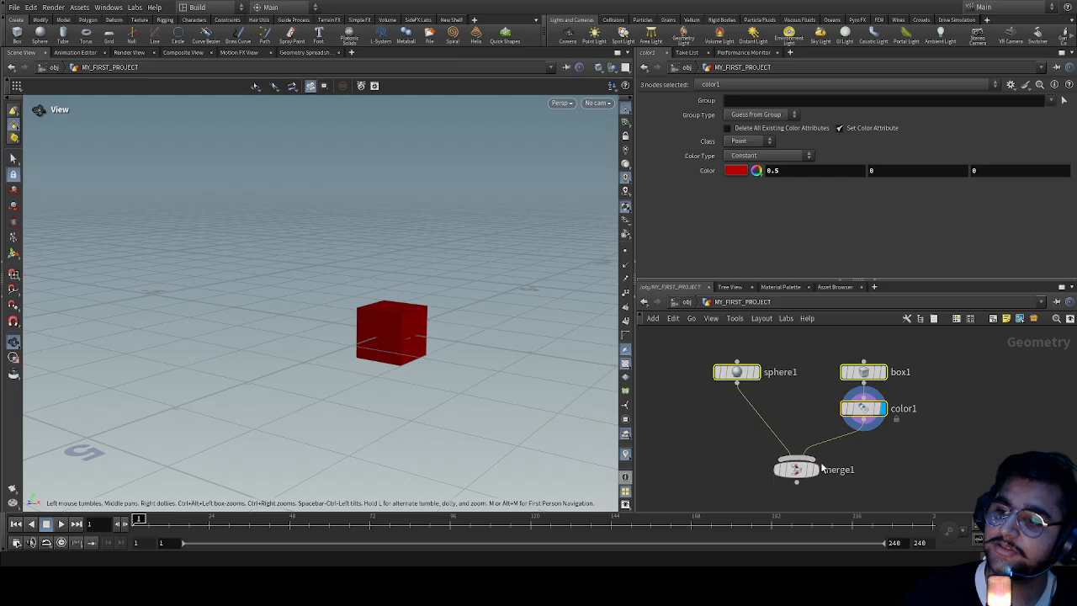
click(818, 470)
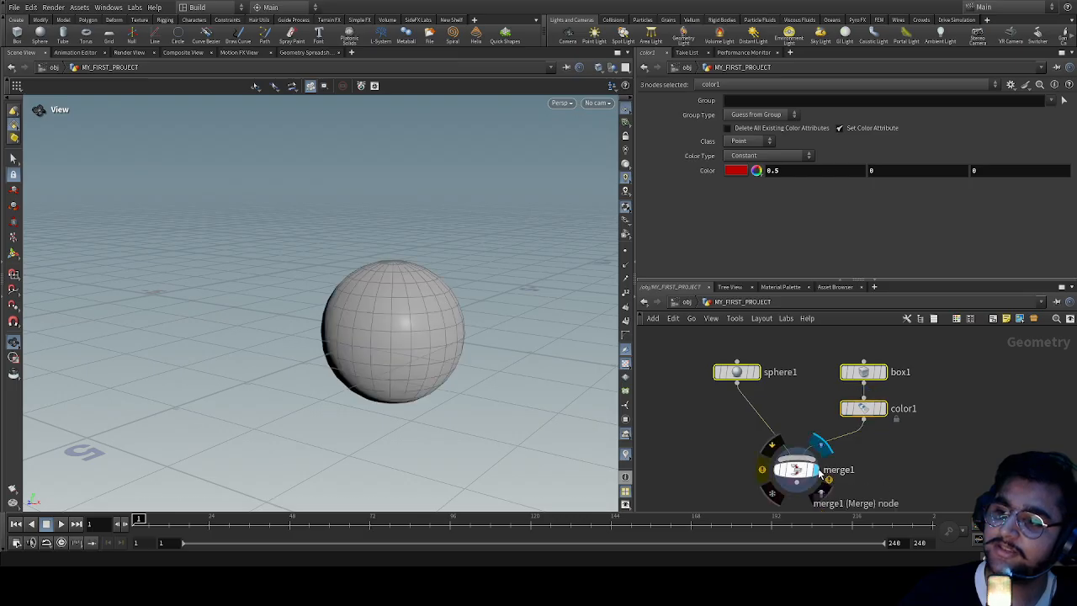
click(709, 505)
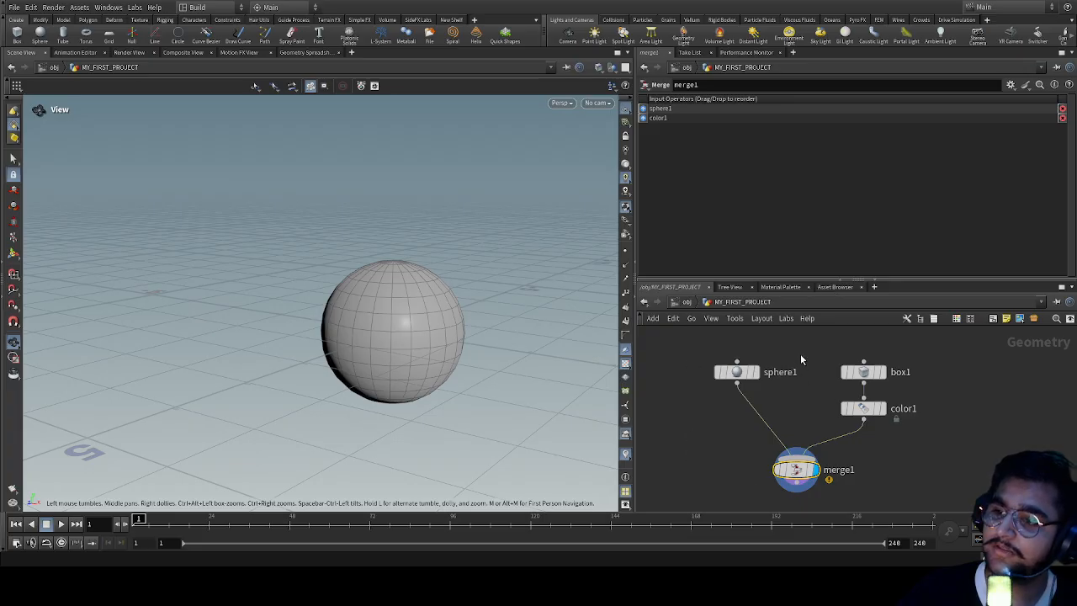
Set the X Center of sphere1 to -1.9 so the sphere sits beside the box
click(737, 372)
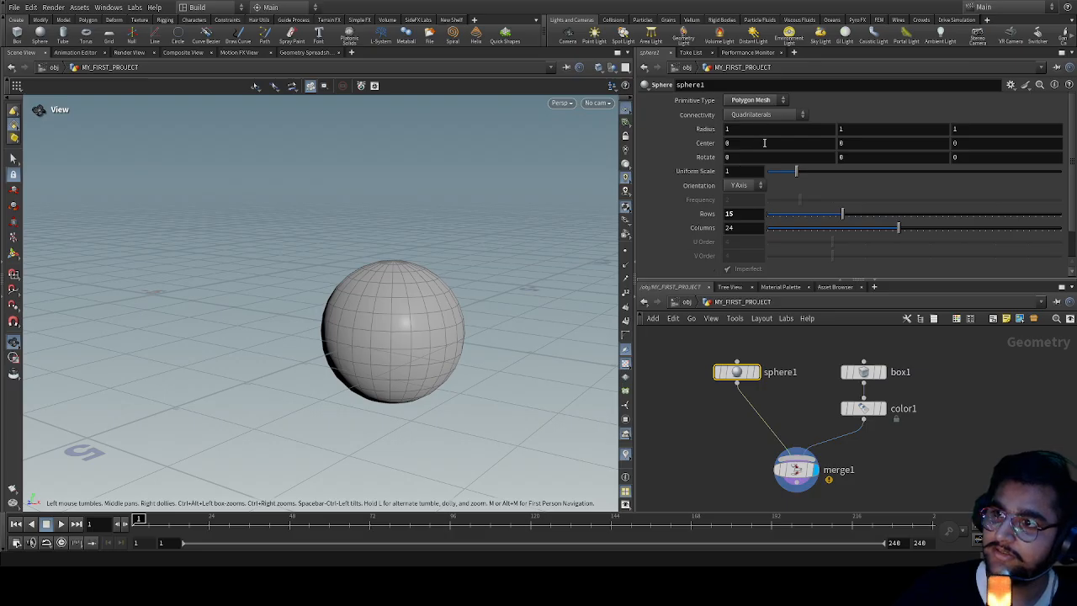
middle_drag(765, 143, 650, 145)
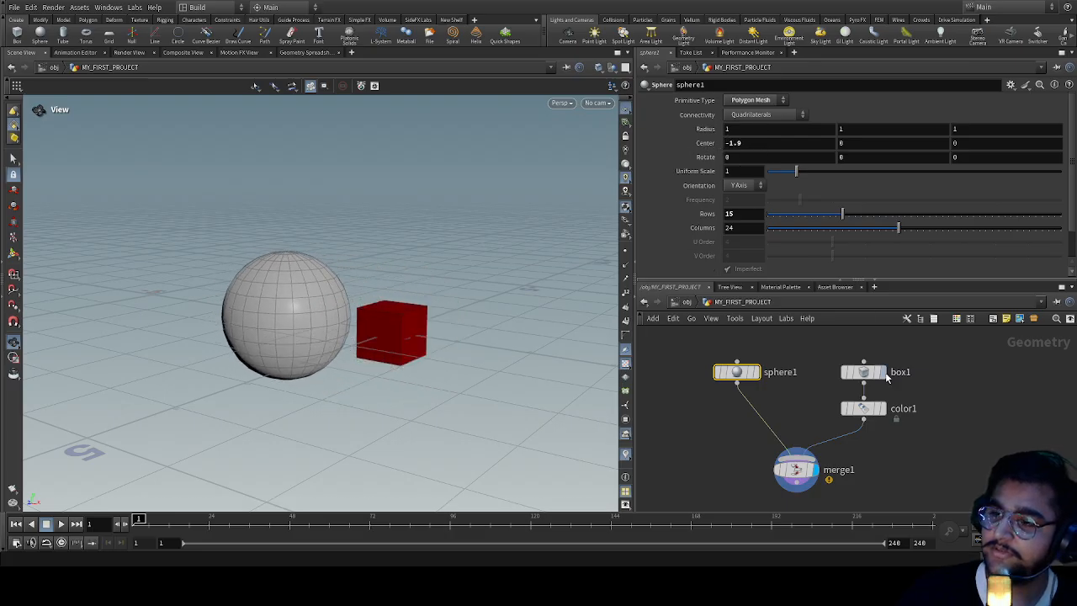
click(782, 417)
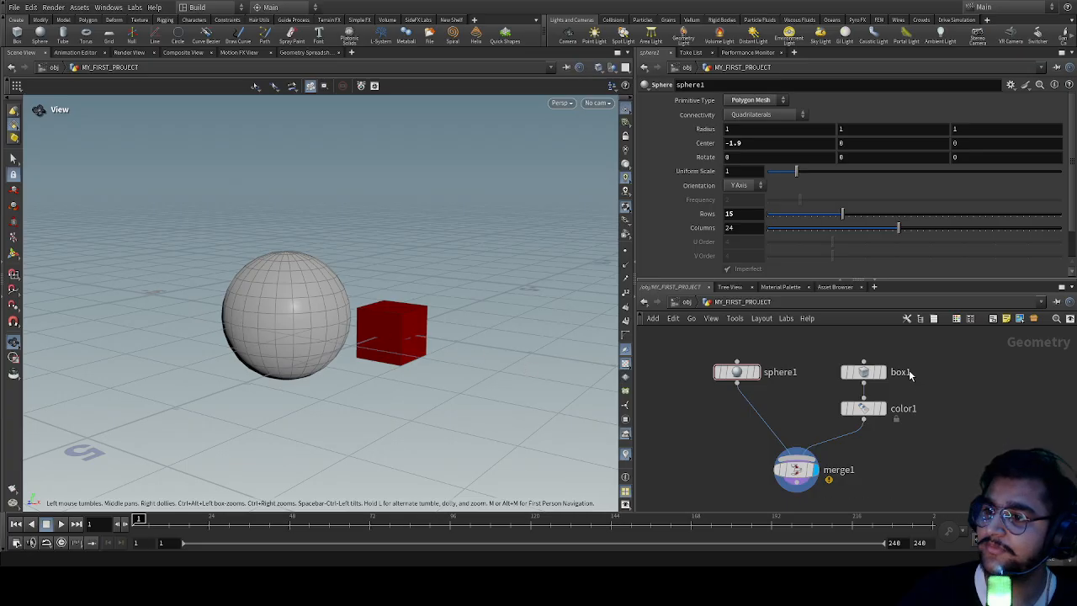
Shift merge1 slightly toward sphere1's branch and select it to list its input operators
drag(794, 471, 783, 472)
mouse_move(806, 469)
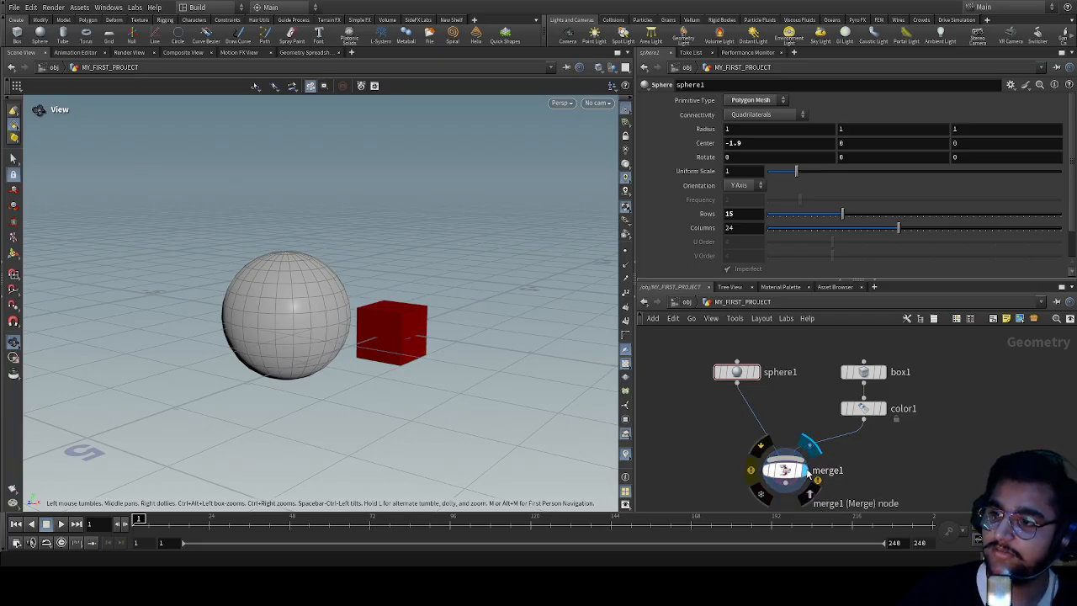
drag(857, 450, 740, 491)
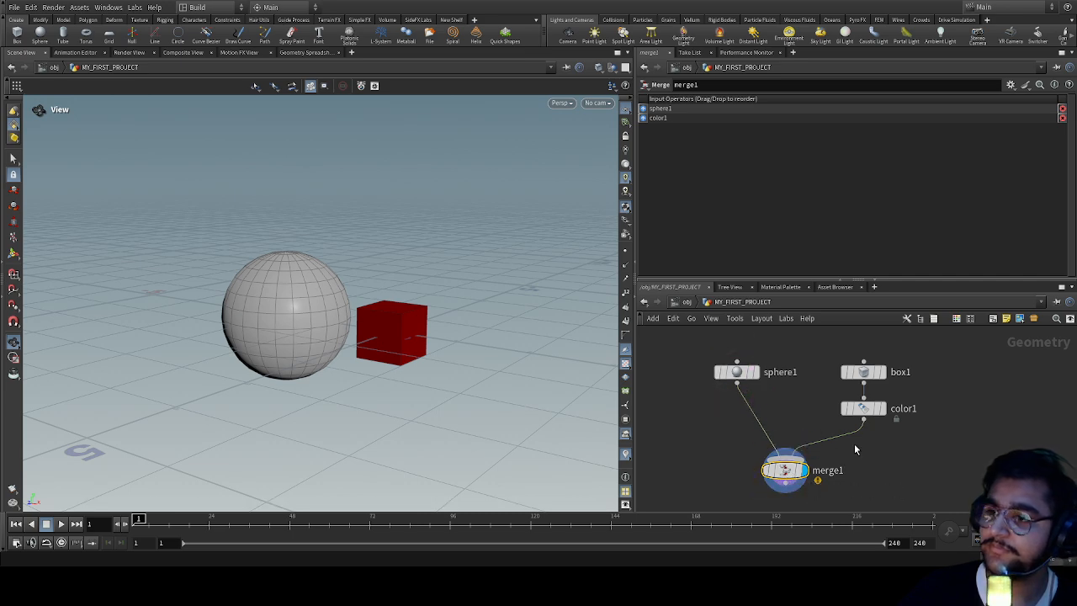
drag(855, 445, 742, 498)
click(797, 407)
drag(856, 458, 845, 459)
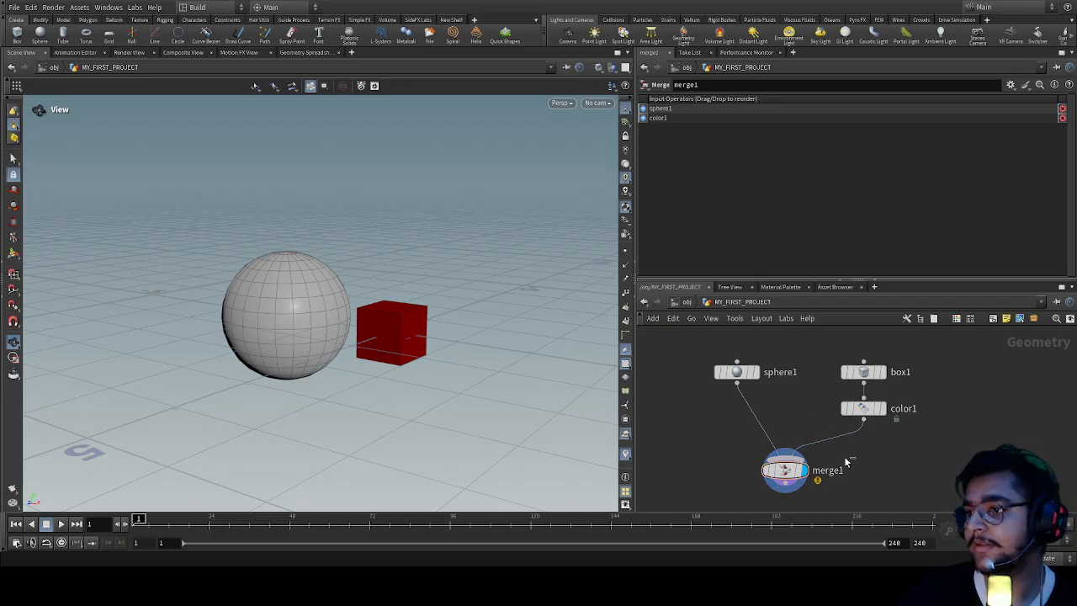
Delete merge1 and all remaining nodes inside MY_FIRST_PROJECT, and return to the obj level
click(785, 470)
key(Delete)
drag(917, 448, 645, 327)
key(Delete)
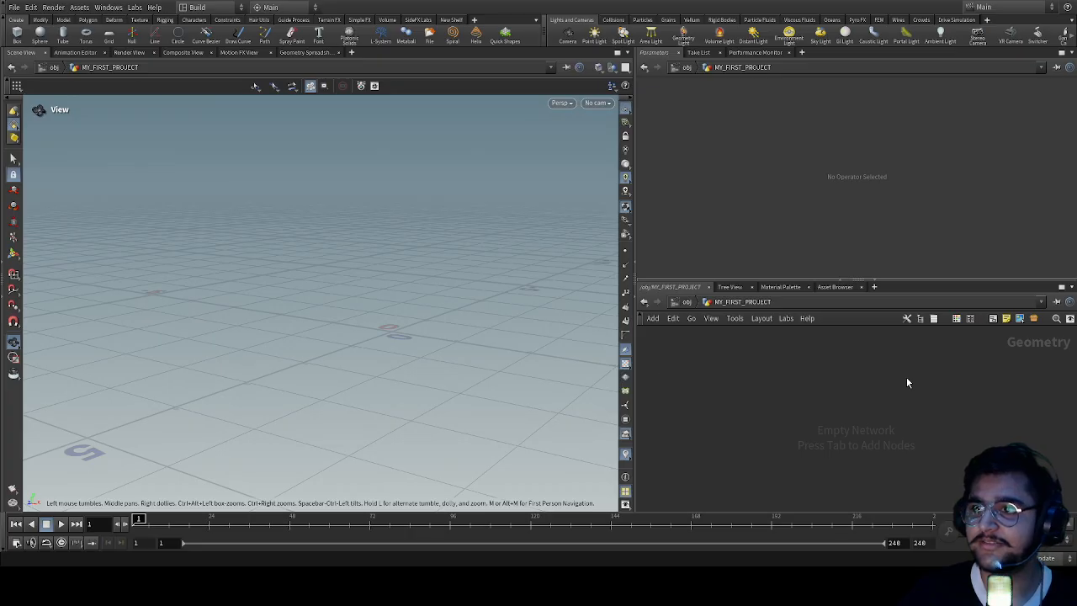
click(692, 303)
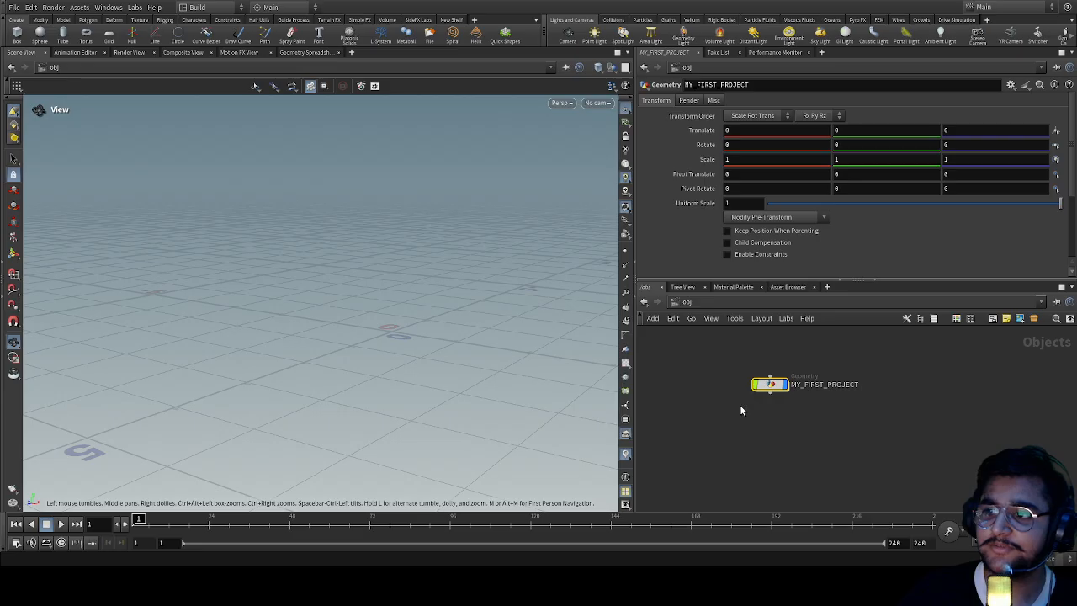